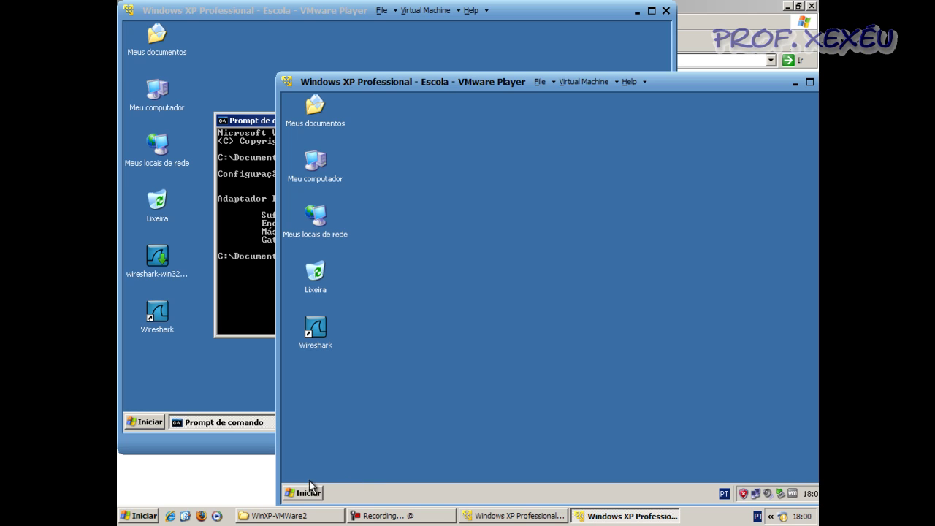
# - Open a command prompt in the front virtual machine and run ipconfig to check its IP configuration
pyautogui.click(341, 273)
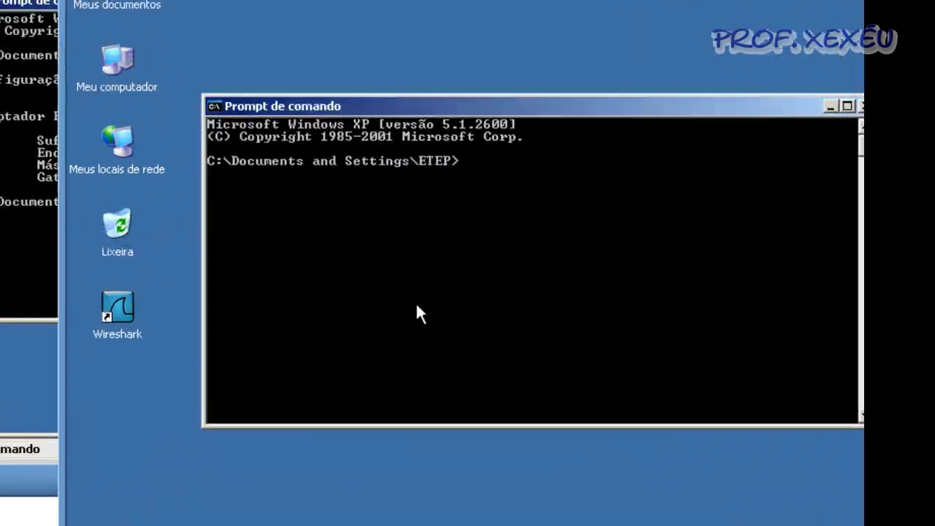
pyautogui.write('ipconfi')
pyautogui.write('g')
pyautogui.press('Return')
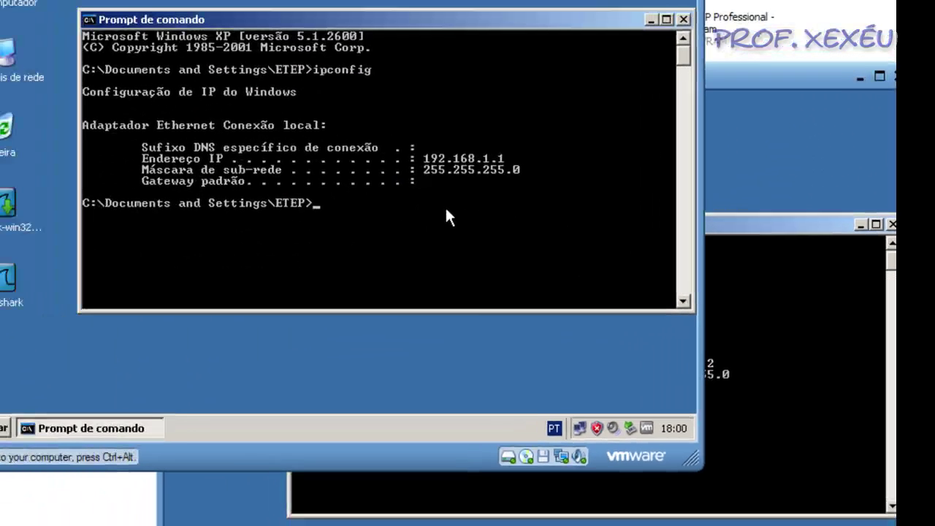
# - Ping 192.168.1.2 from the first virtual machine's command prompt
pyautogui.write('ping ')
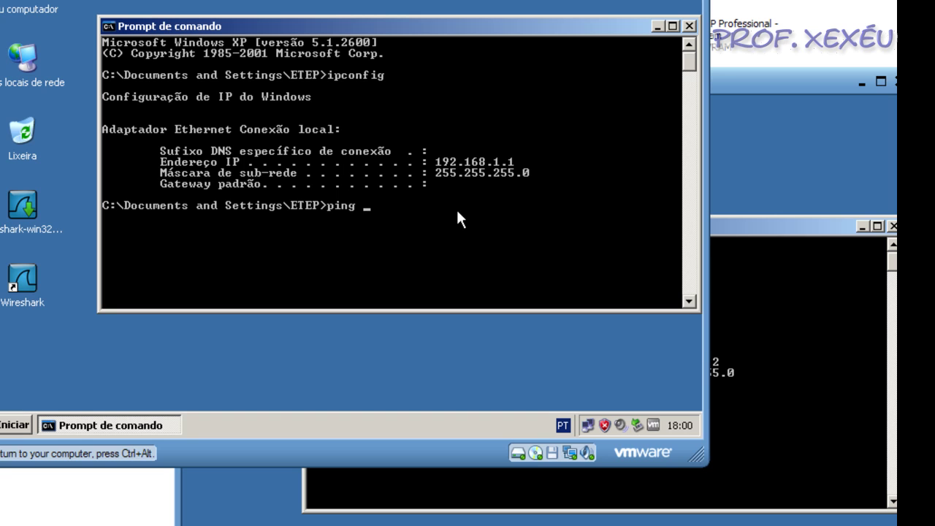
pyautogui.write('192.168.1.2')
pyautogui.press('Return')
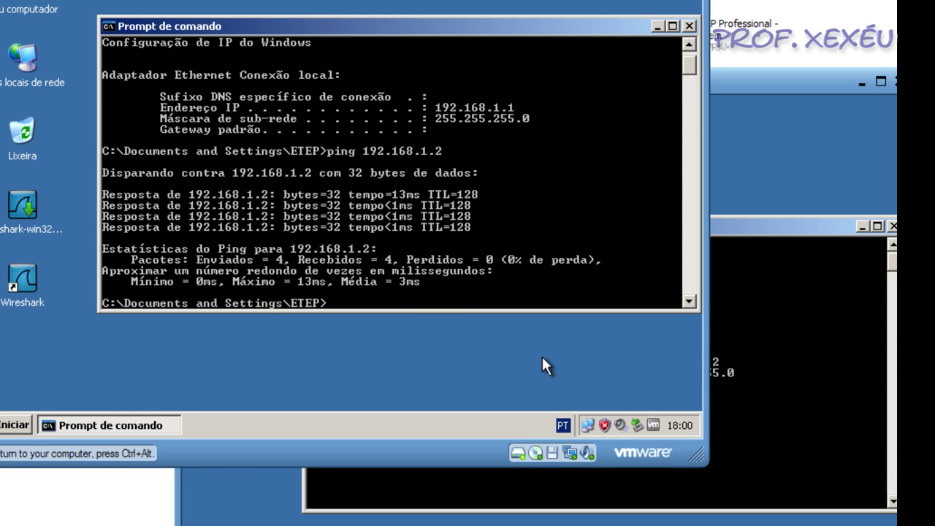
# - Switch to the second virtual machine's command prompt and ping 192.168.1.1
pyautogui.click(744, 387)
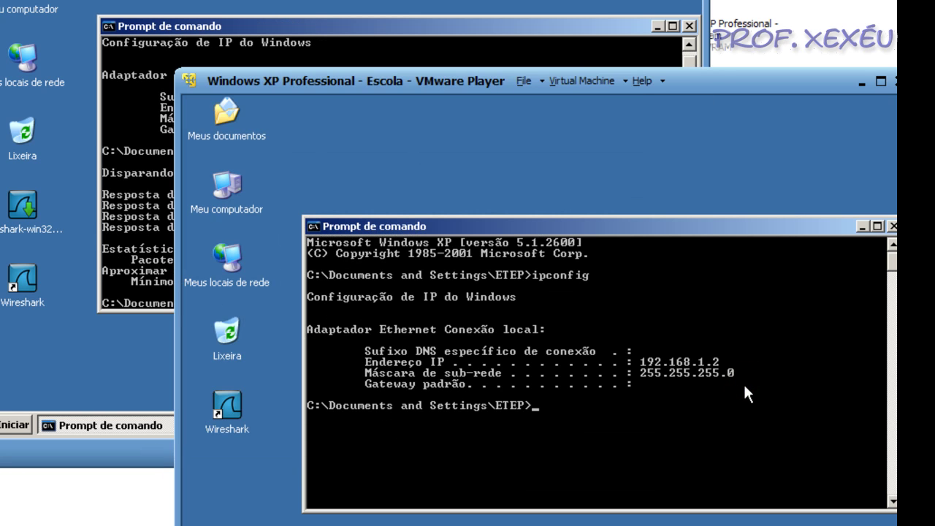
pyautogui.write('ping 192.168.1.1')
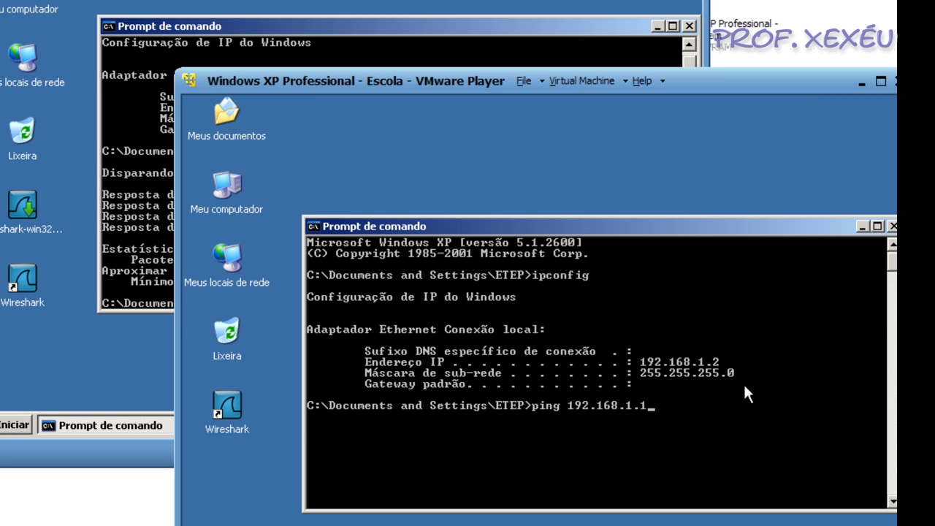
pyautogui.press('Return')
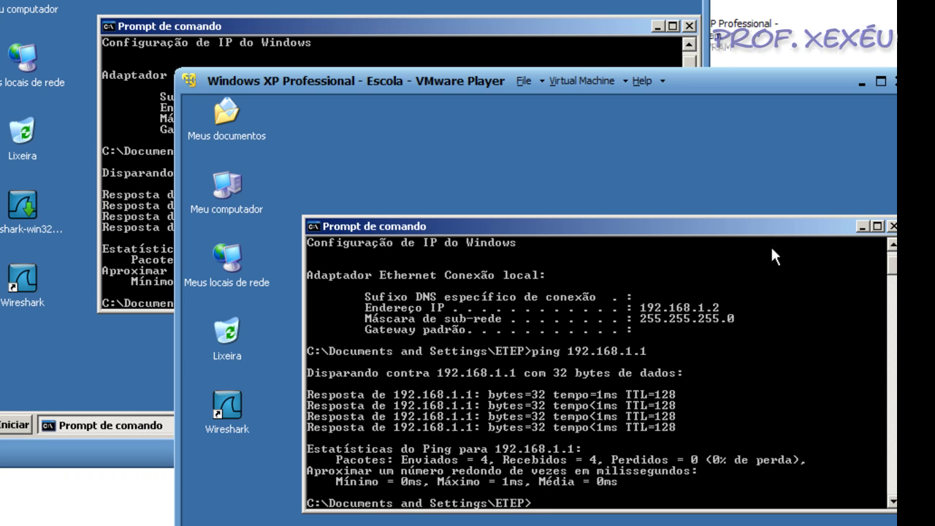
# - Close the command prompt windows in both virtual machines
pyautogui.click(861, 226)
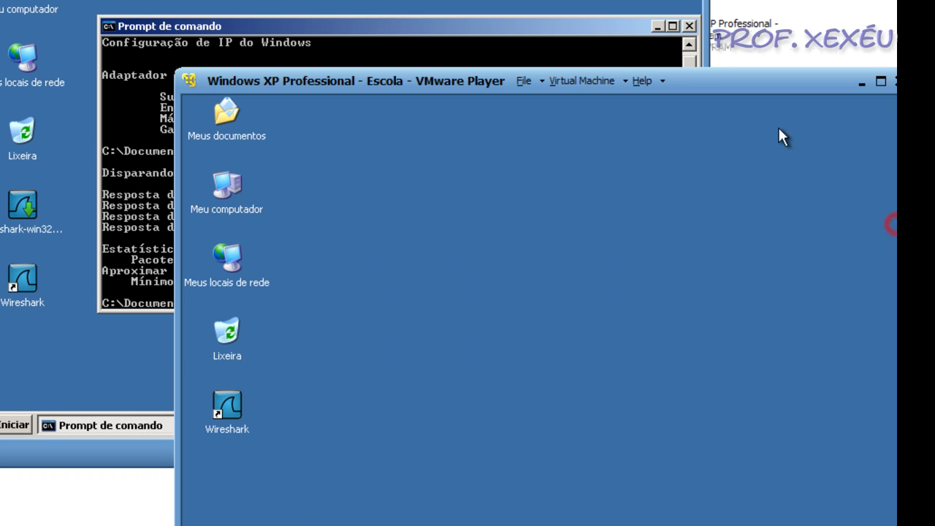
pyautogui.click(688, 31)
pyautogui.click(688, 27)
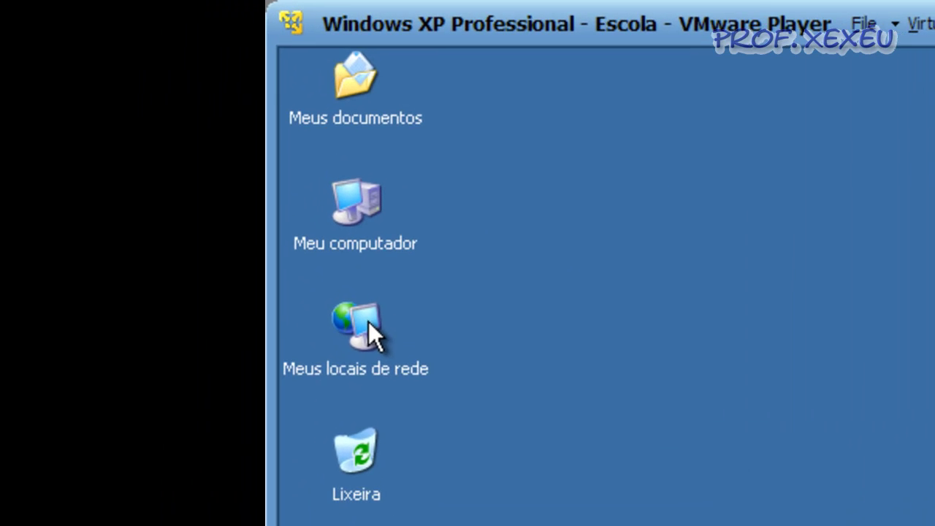
# - In the first virtual machine, display the workgroup computers from Meus locais de rede, view Pc2's shared resources and return to the computer list
pyautogui.doubleClick(169, 149)
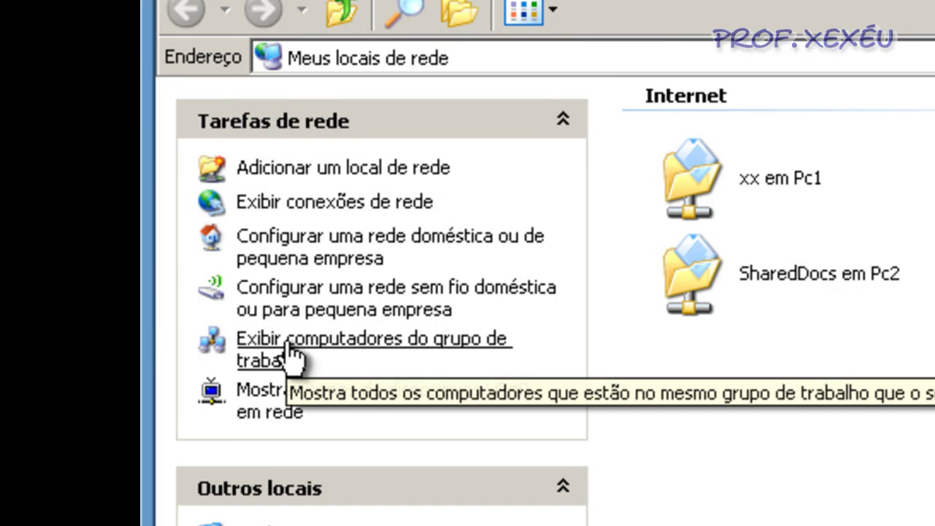
pyautogui.click(288, 347)
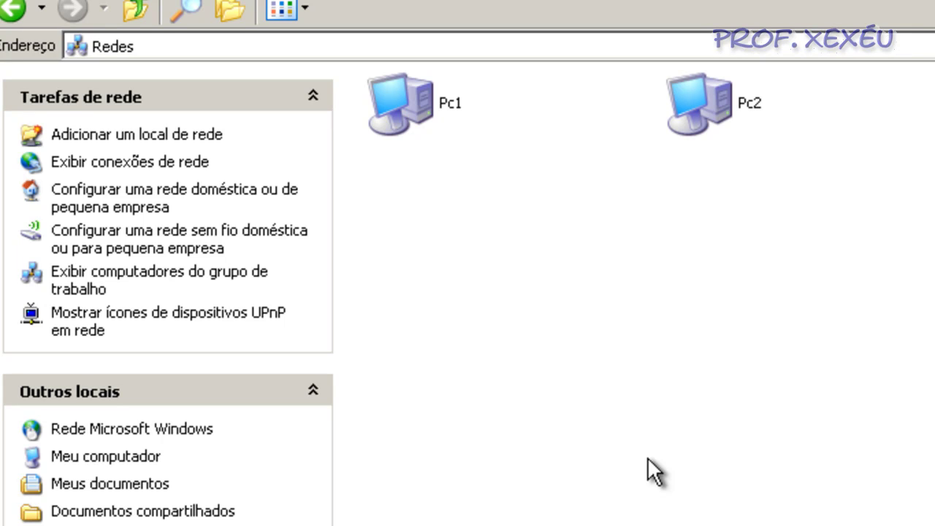
pyautogui.doubleClick(713, 111)
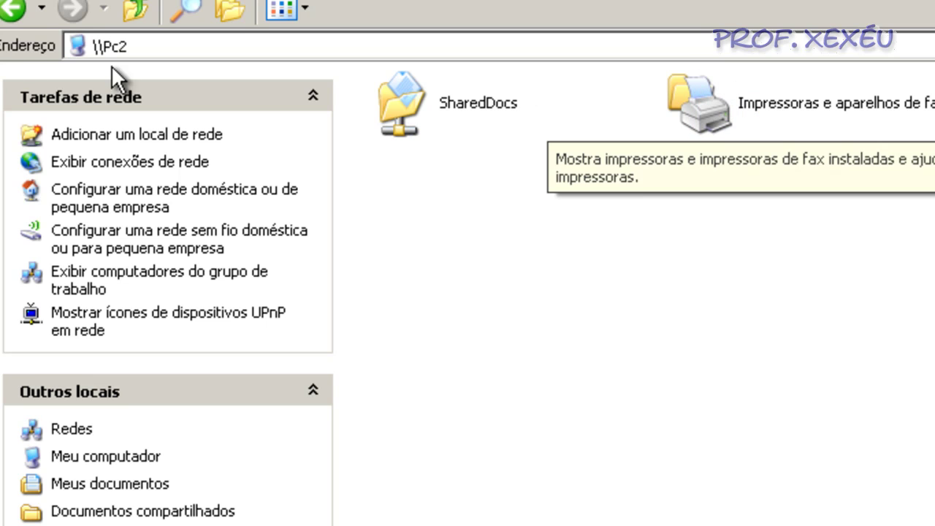
pyautogui.click(20, 9)
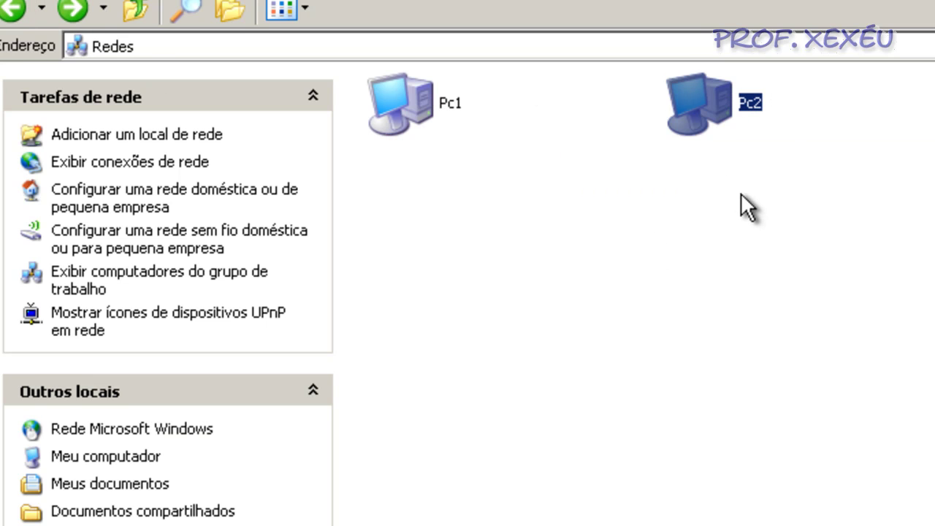
pyautogui.click(682, 294)
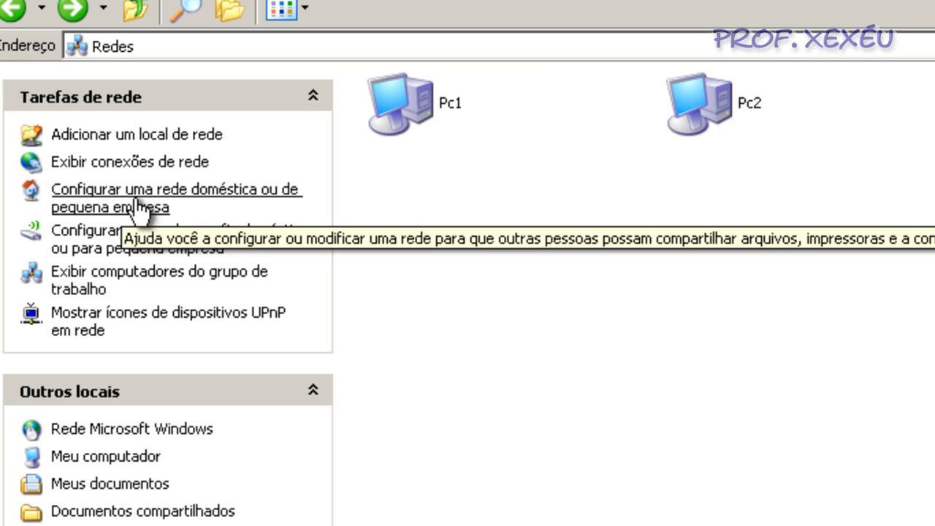
# - In the second virtual machine, open Meus locais de rede and display the workgroup computers
pyautogui.click(518, 314)
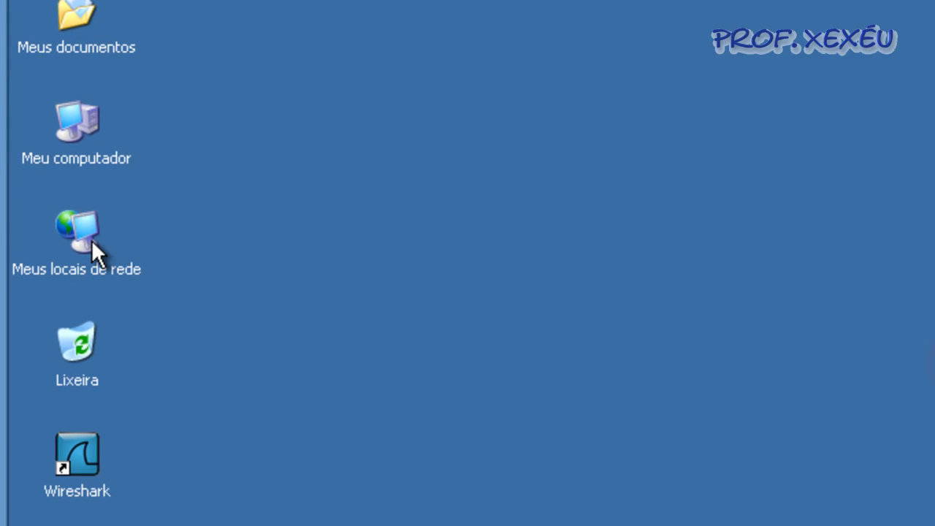
pyautogui.doubleClick(87, 231)
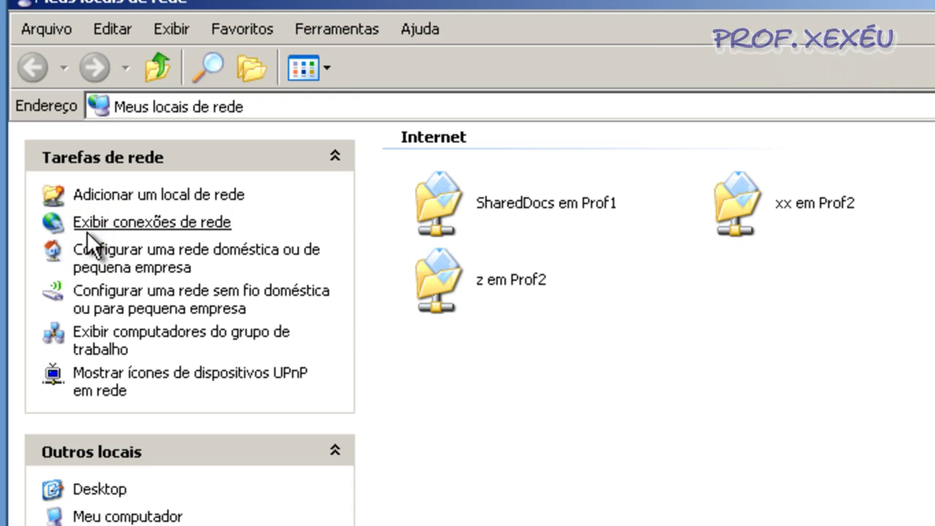
pyautogui.click(98, 333)
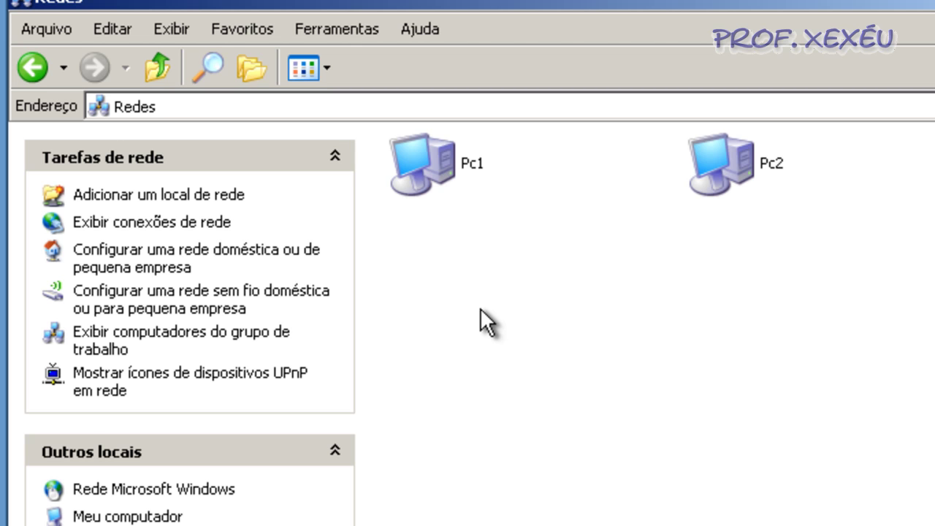
# - Return to the second virtual machine's desktop and move its window up until the guest taskbar is fully visible
pyautogui.rightClick(607, 268)
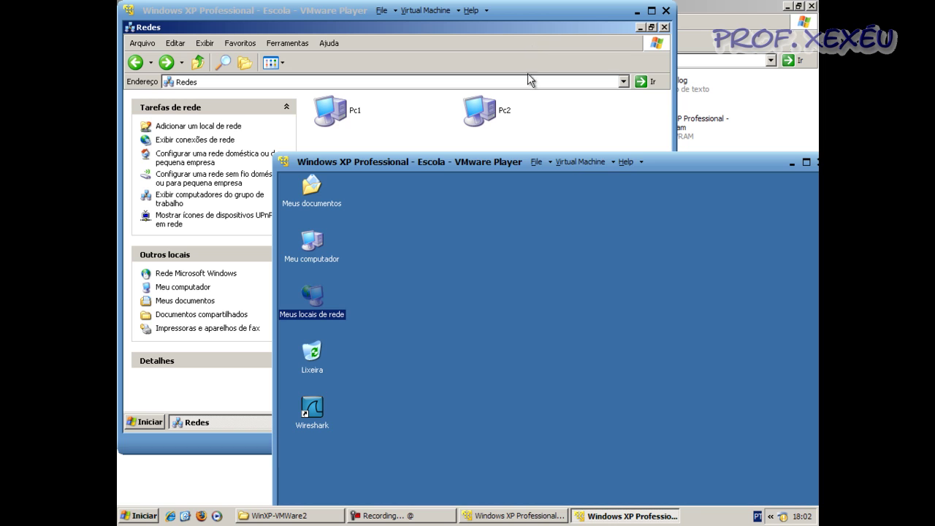
pyautogui.click(562, 286)
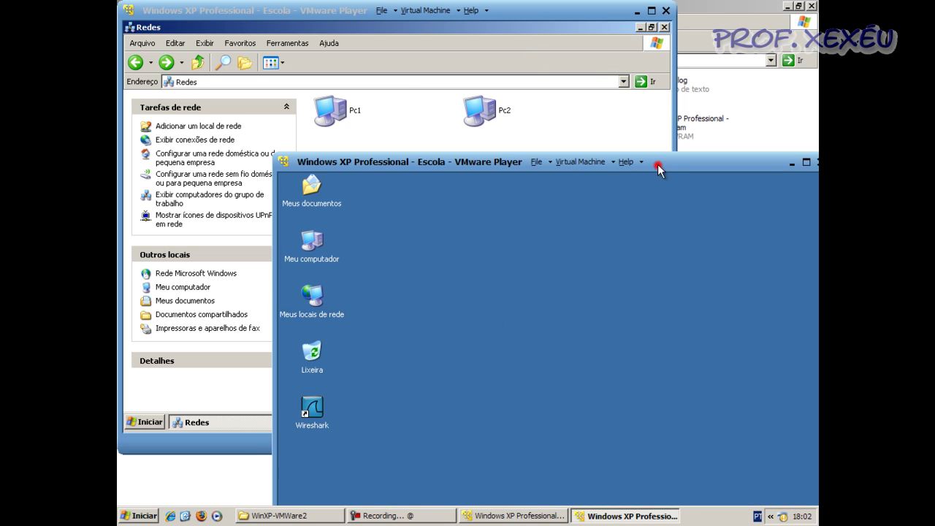
pyautogui.moveTo(658, 166); pyautogui.dragTo(650, 146)
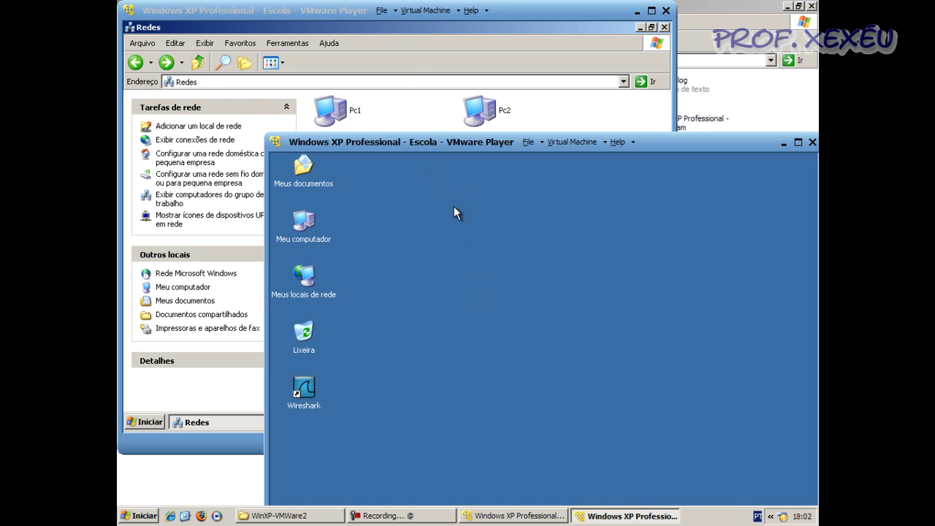
pyautogui.moveTo(744, 136); pyautogui.dragTo(714, 80)
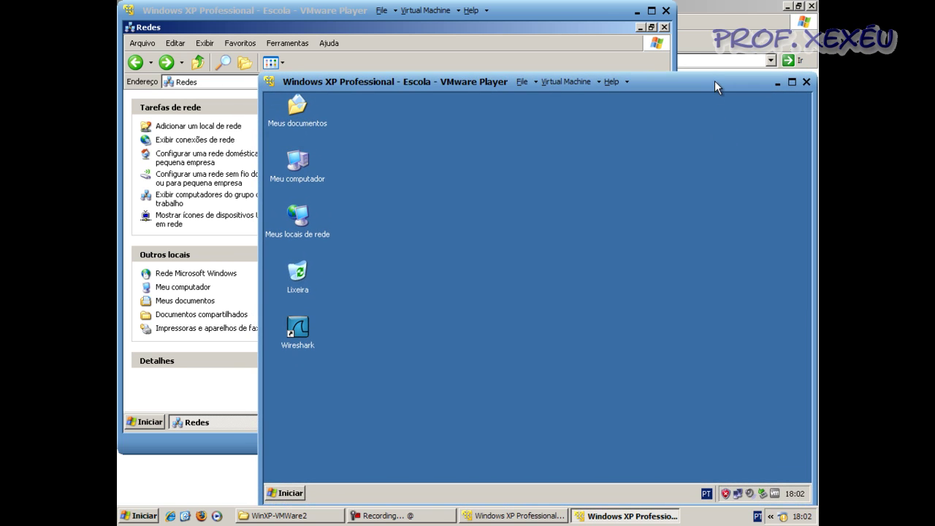
# - Open Disco local (C:) in the second virtual machine and create a new folder named teste1
pyautogui.doubleClick(298, 159)
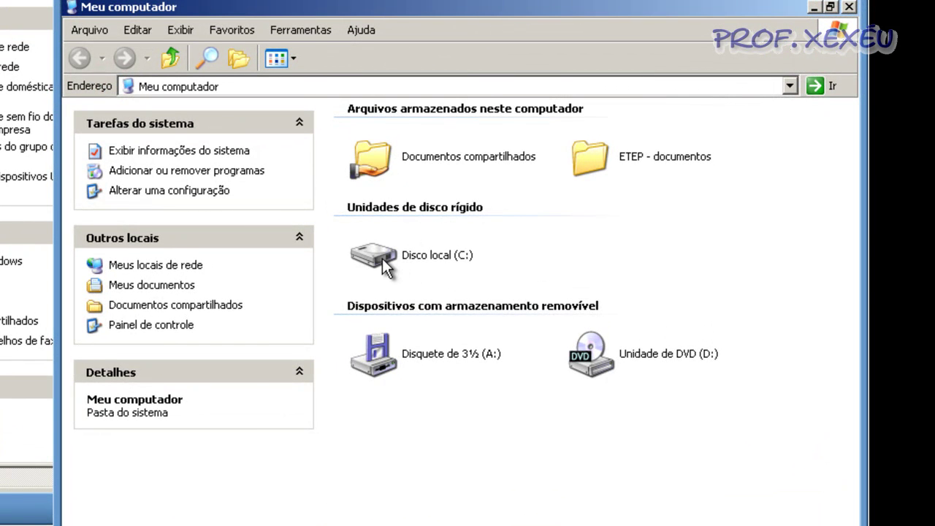
pyautogui.doubleClick(382, 258)
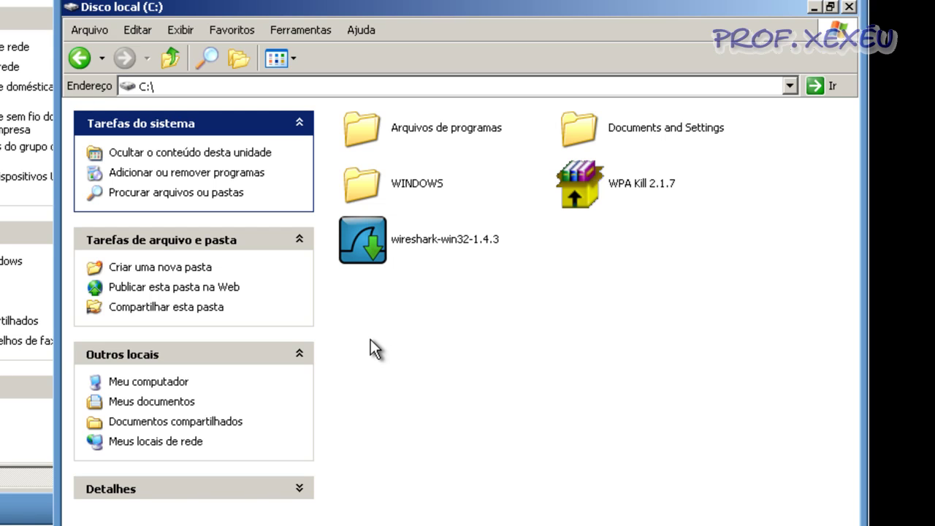
pyautogui.click(118, 269)
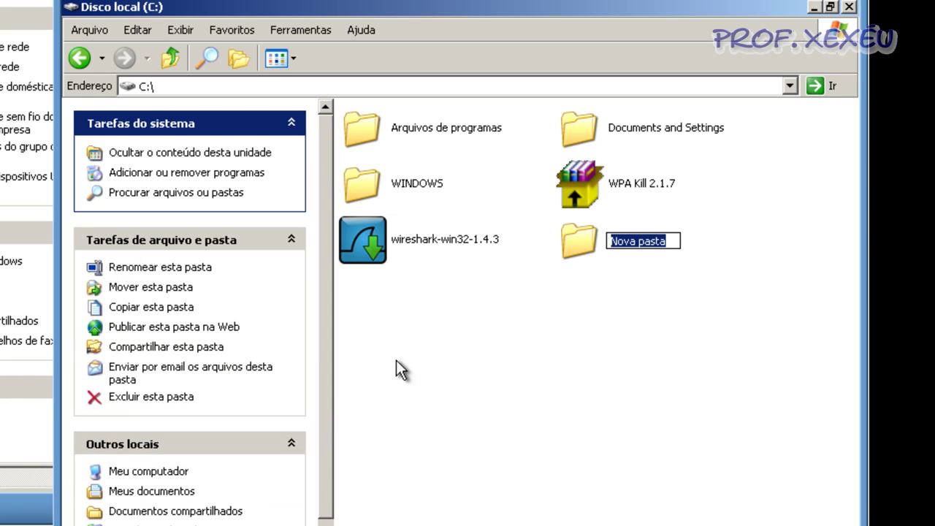
pyautogui.write('teste1')
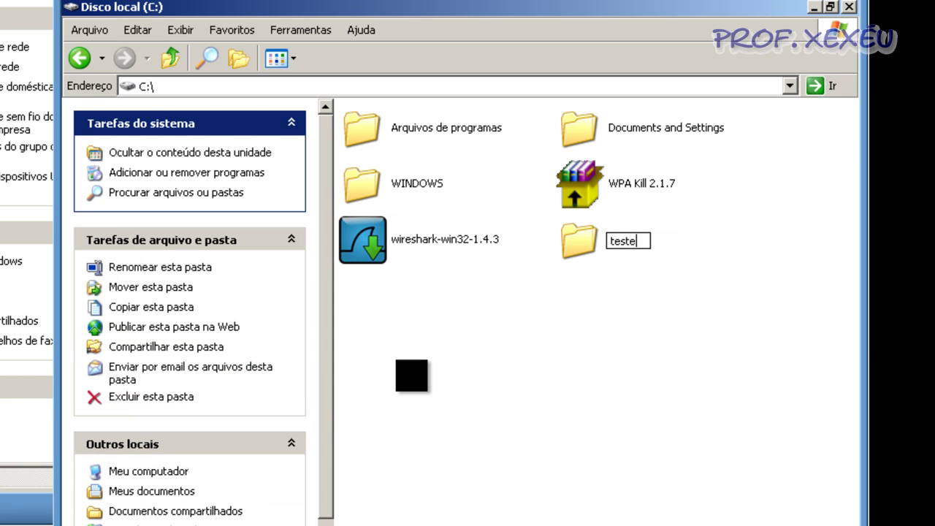
pyautogui.click(407, 353)
# - Create another new folder named teste2 on drive C:
pyautogui.rightClick(406, 353)
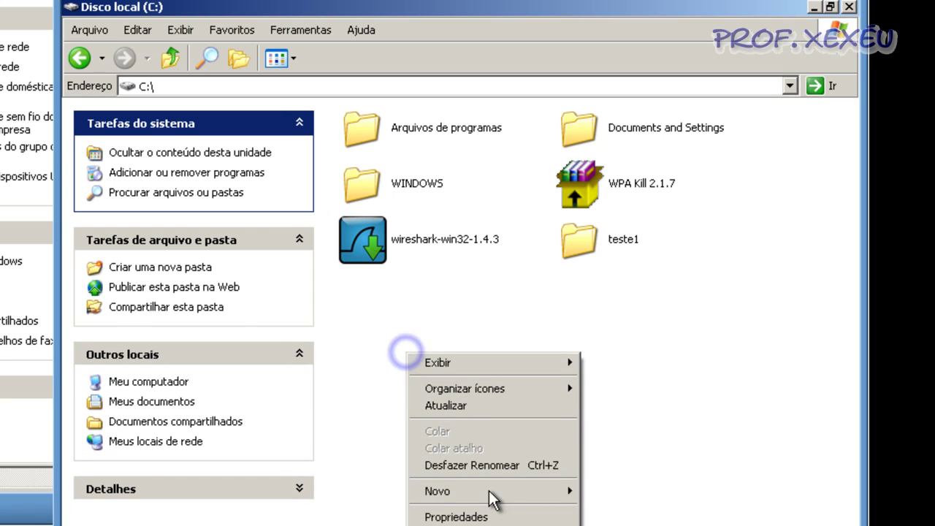
pyautogui.moveTo(490, 487)
pyautogui.click(646, 330)
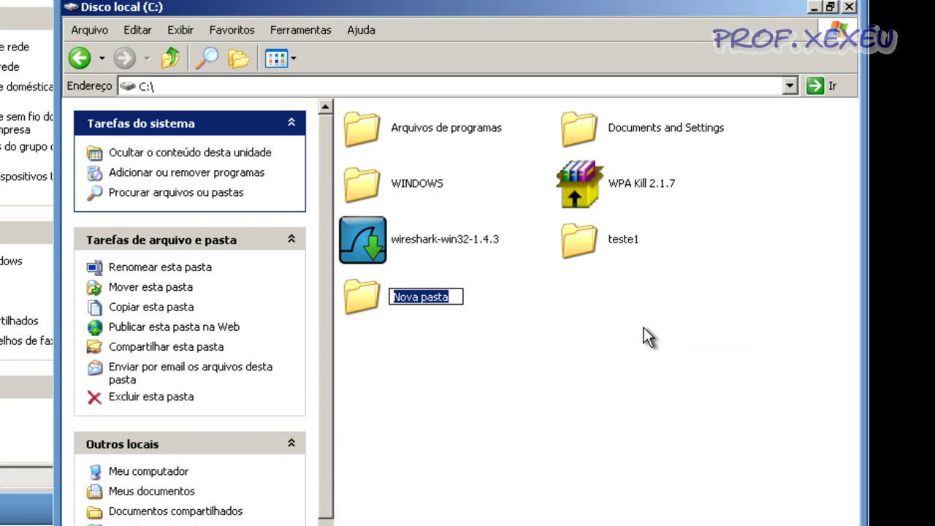
pyautogui.write('teste2')
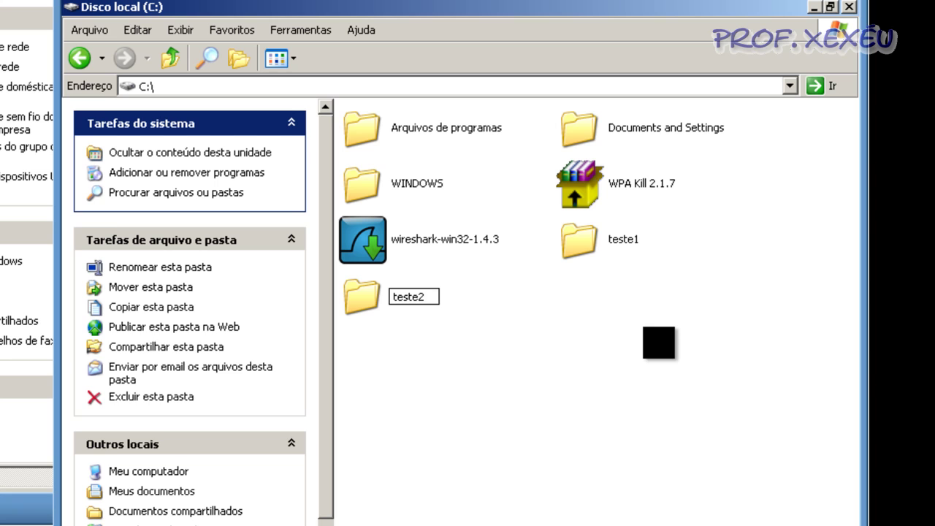
pyautogui.click(640, 329)
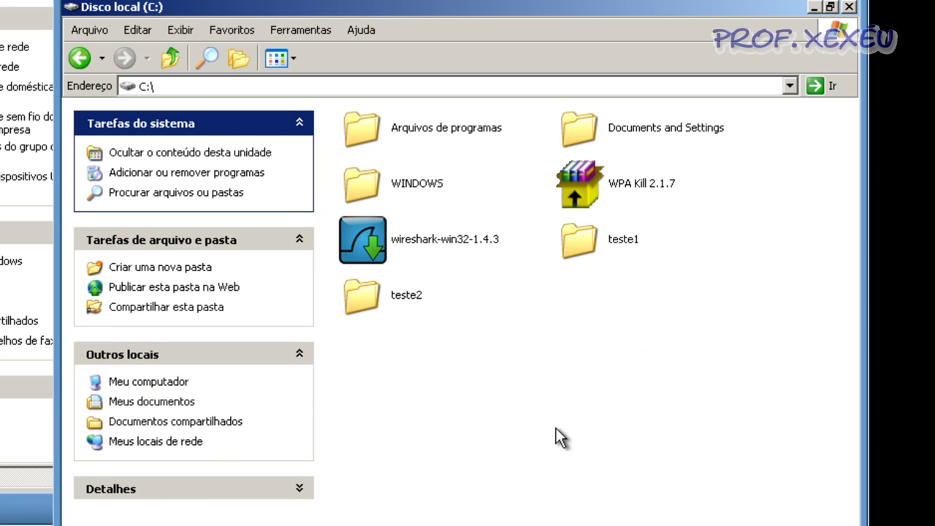
pyautogui.rightClick(589, 233)
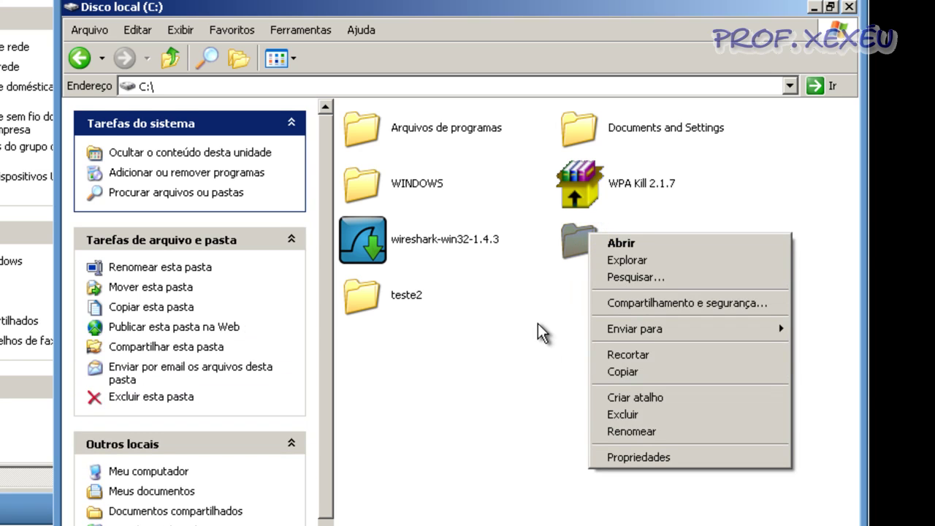
pyautogui.click(574, 238)
pyautogui.rightClick(573, 233)
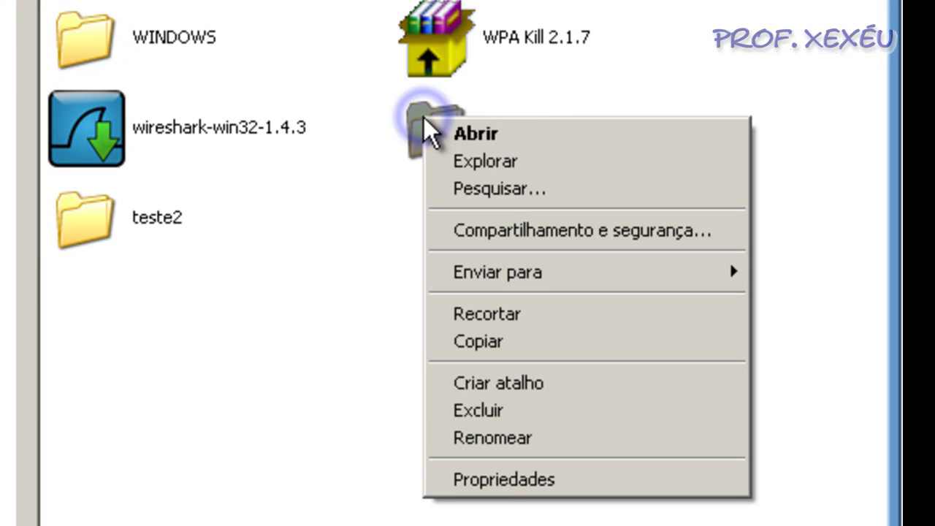
pyautogui.click(188, 321)
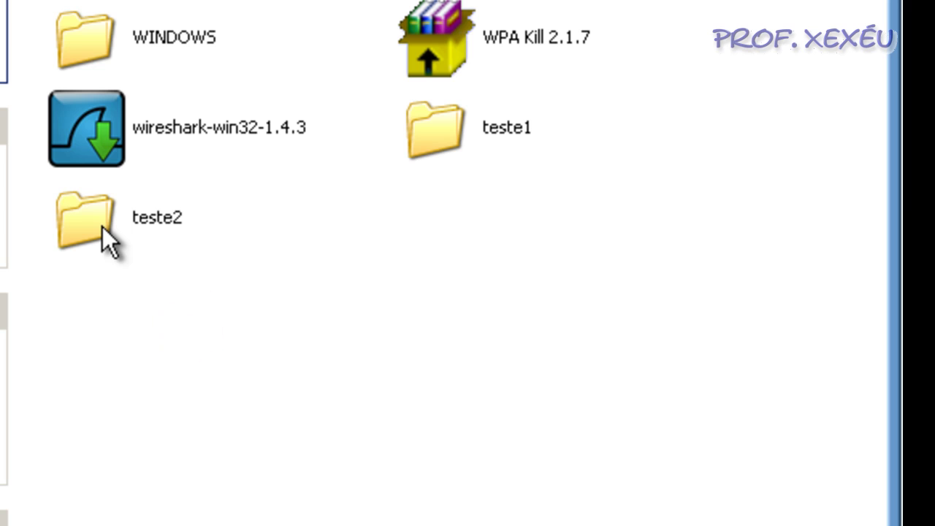
# - Share the teste1 folder on the network as teste1, without letting network users change its files
pyautogui.moveTo(102, 226)
pyautogui.rightClick(444, 135)
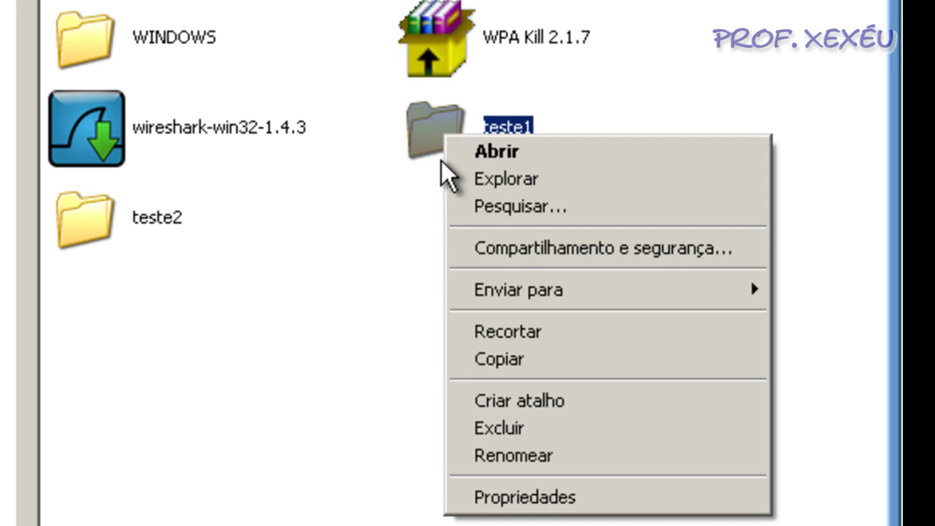
pyautogui.click(474, 249)
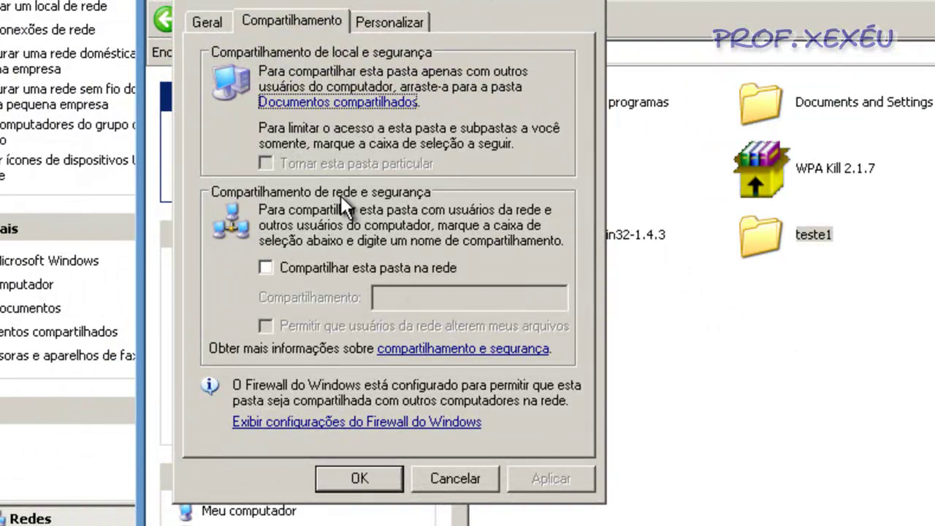
pyautogui.click(331, 266)
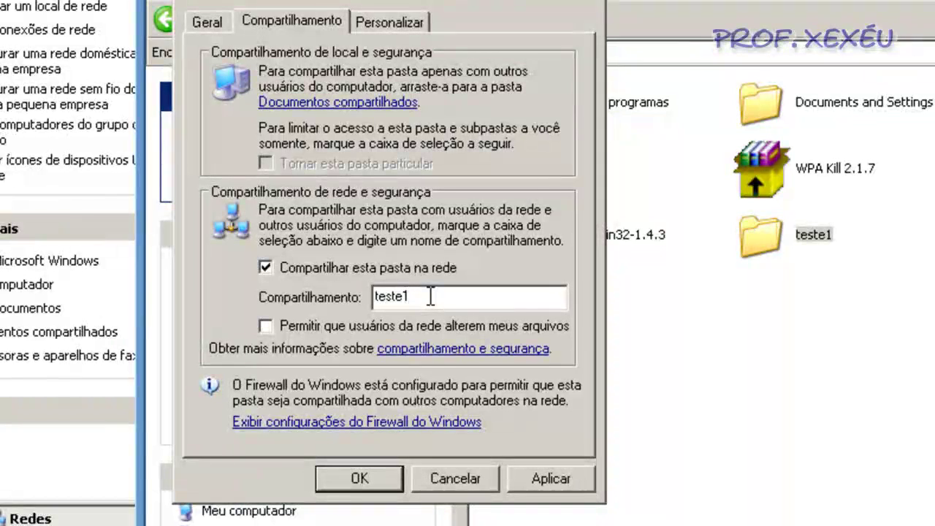
pyautogui.moveTo(431, 296); pyautogui.dragTo(350, 297)
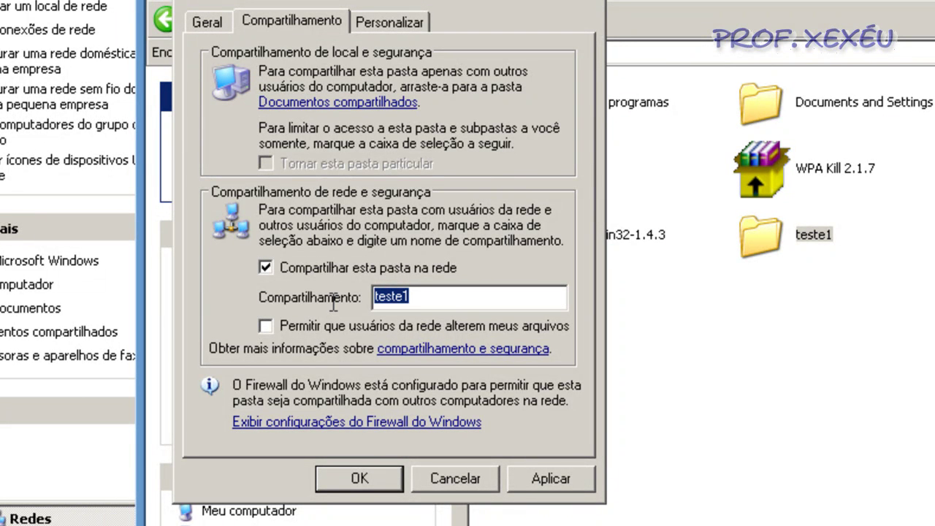
pyautogui.click(428, 296)
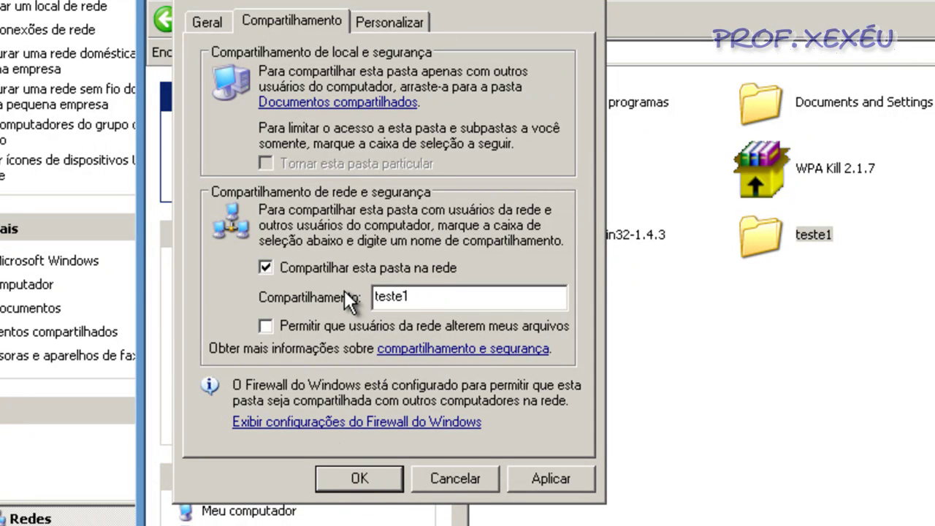
pyautogui.click(384, 478)
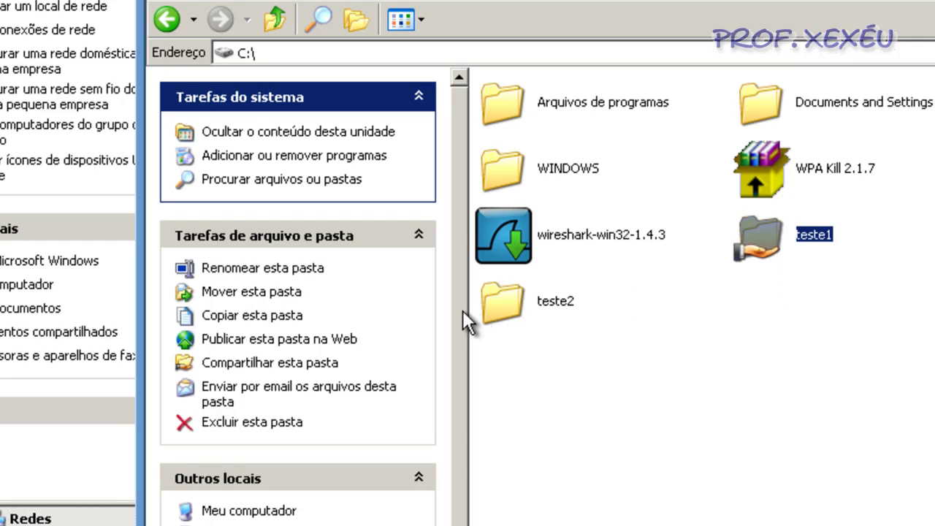
# - Share the teste2 folder on the network as teste2 and allow network users to change its files
pyautogui.click(515, 303)
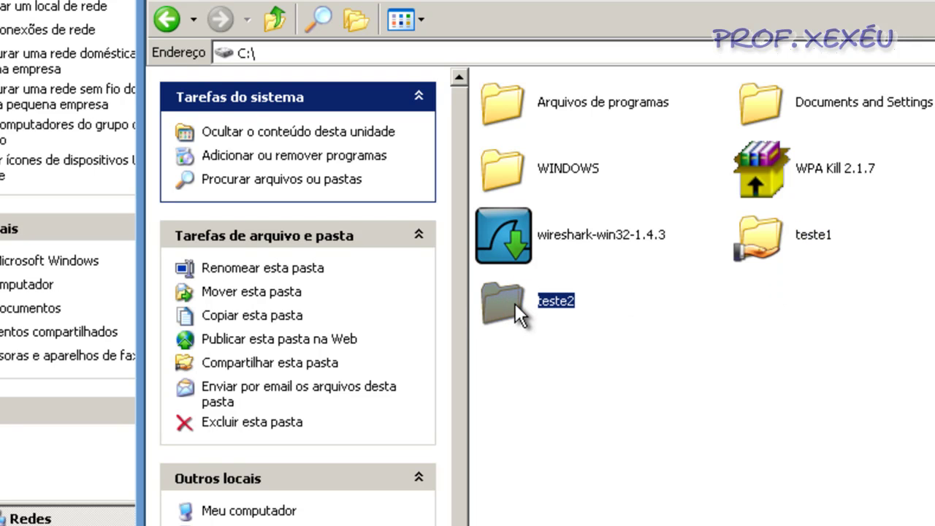
pyautogui.rightClick(515, 303)
pyautogui.click(662, 389)
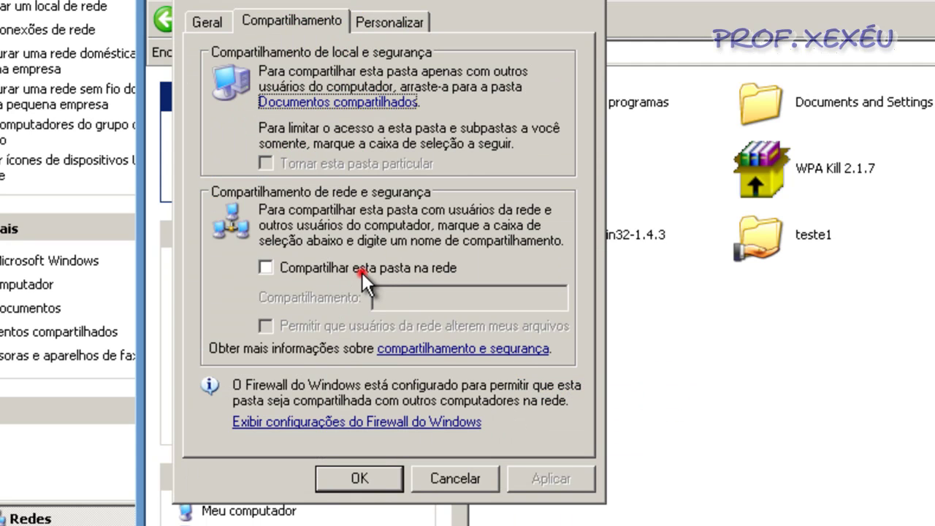
pyautogui.click(363, 272)
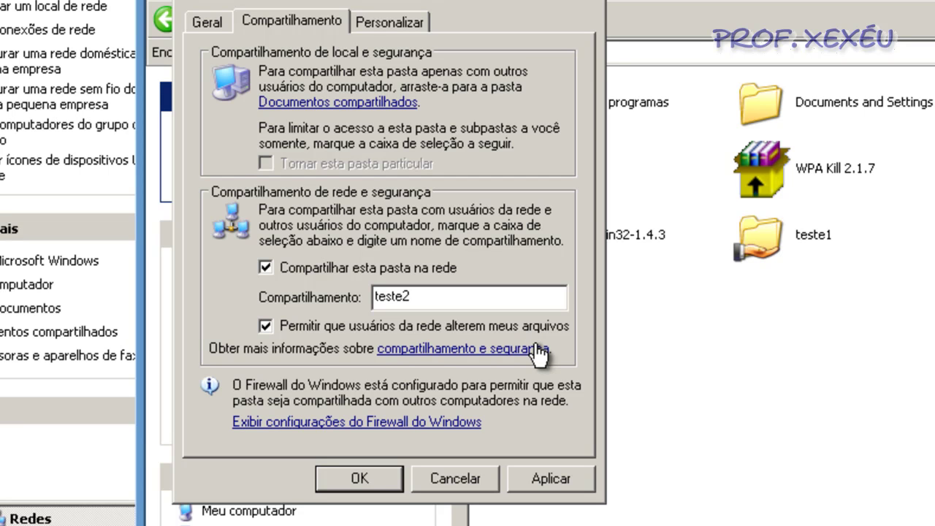
pyautogui.click(362, 482)
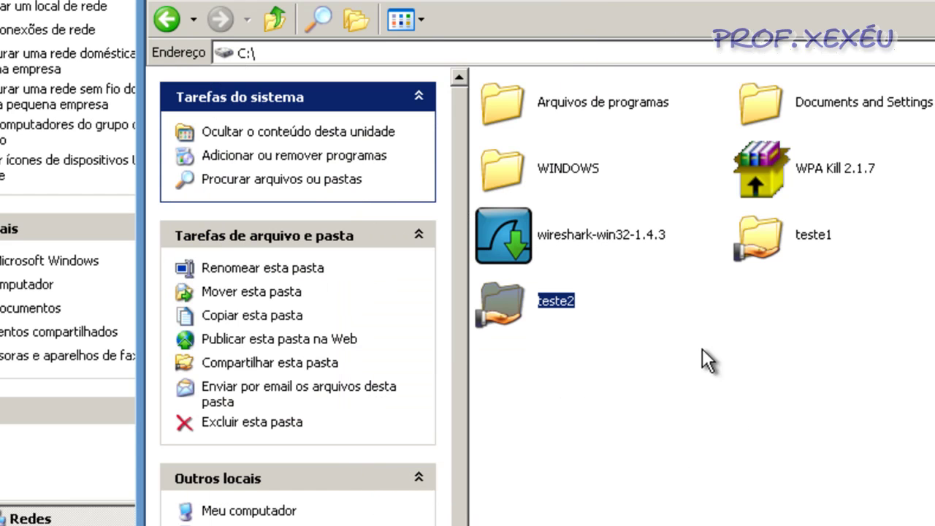
# - Move WPA Kill 2.1.7 and wireshark-win32-1.4.3 into the teste1 folder and close the drive C: window
pyautogui.click(610, 358)
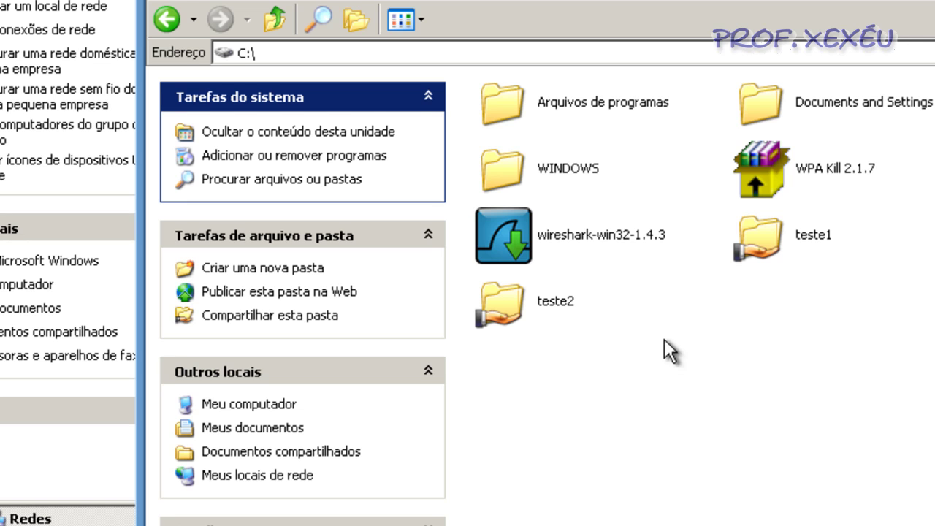
pyautogui.moveTo(778, 168); pyautogui.dragTo(770, 238)
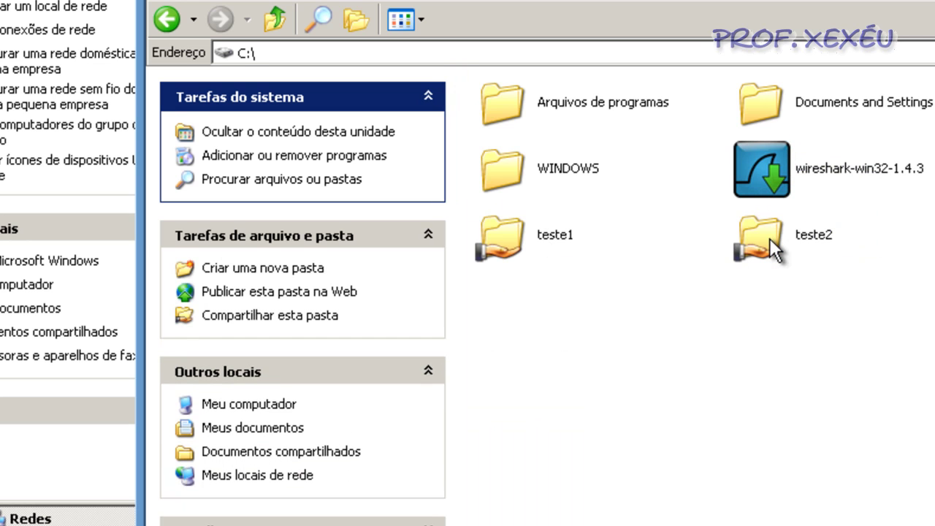
pyautogui.moveTo(767, 194); pyautogui.dragTo(514, 235)
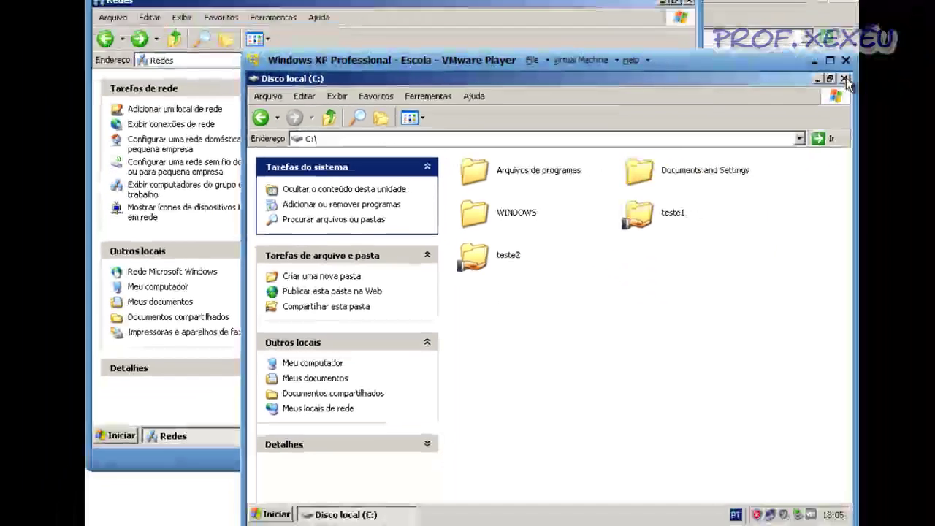
pyautogui.click(845, 79)
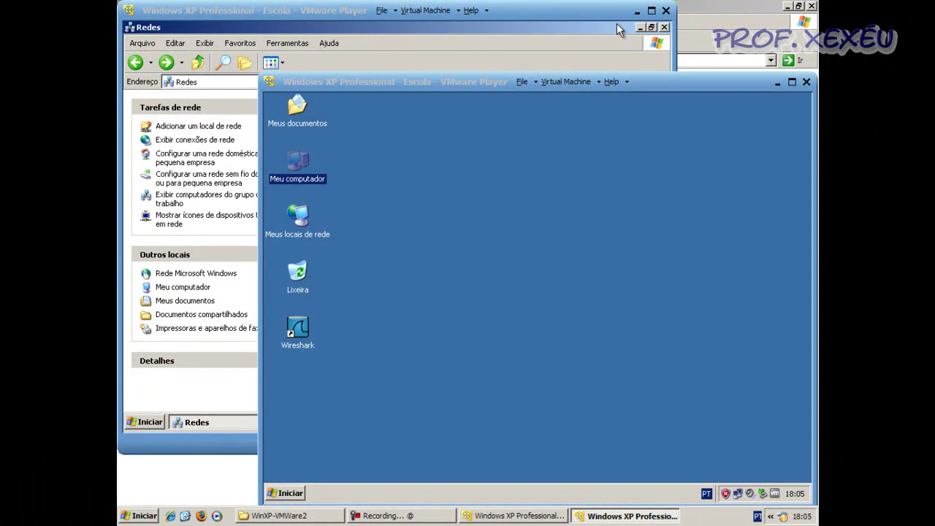
# - Bring the first virtual machine to the front and close its Redes window
pyautogui.click(586, 10)
pyautogui.click(664, 27)
pyautogui.click(504, 162)
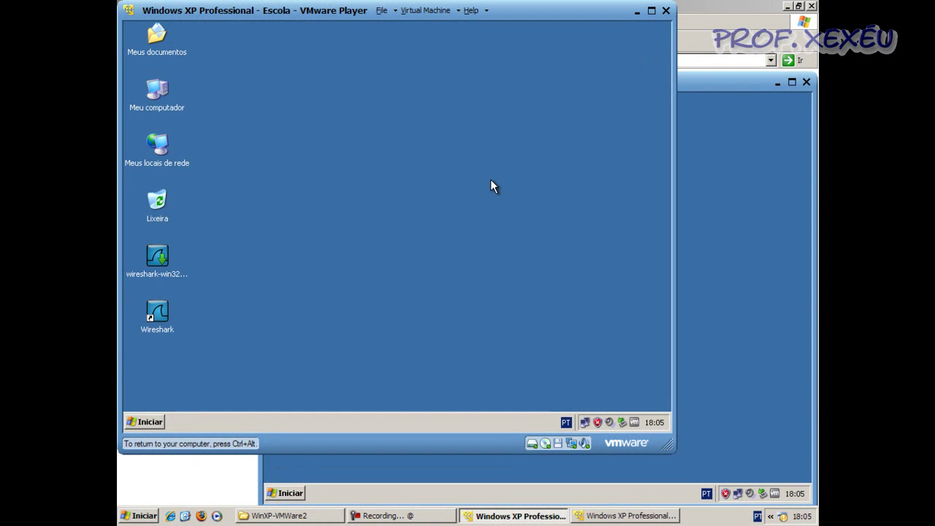
# - In the first virtual machine, browse from Meus locais de rede through the workgroup computers to Pc2 and open its teste1 share
pyautogui.doubleClick(157, 144)
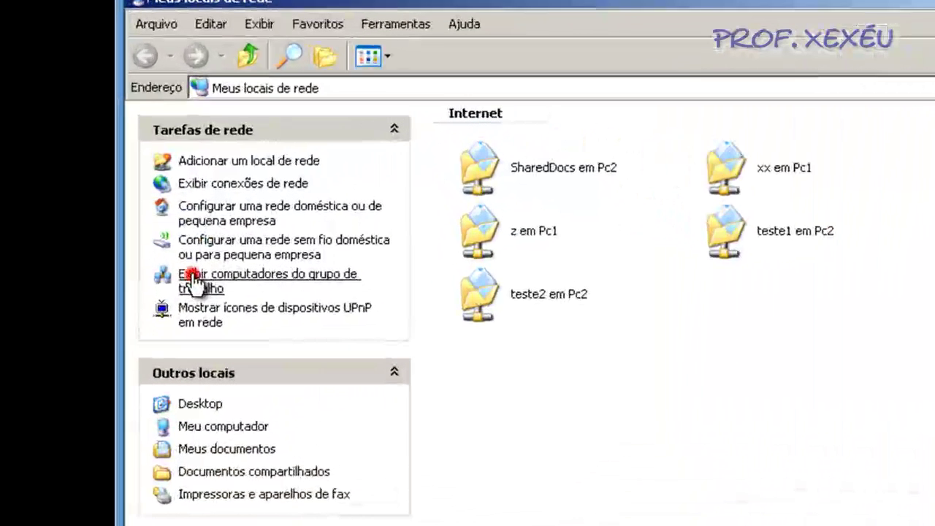
pyautogui.click(164, 196)
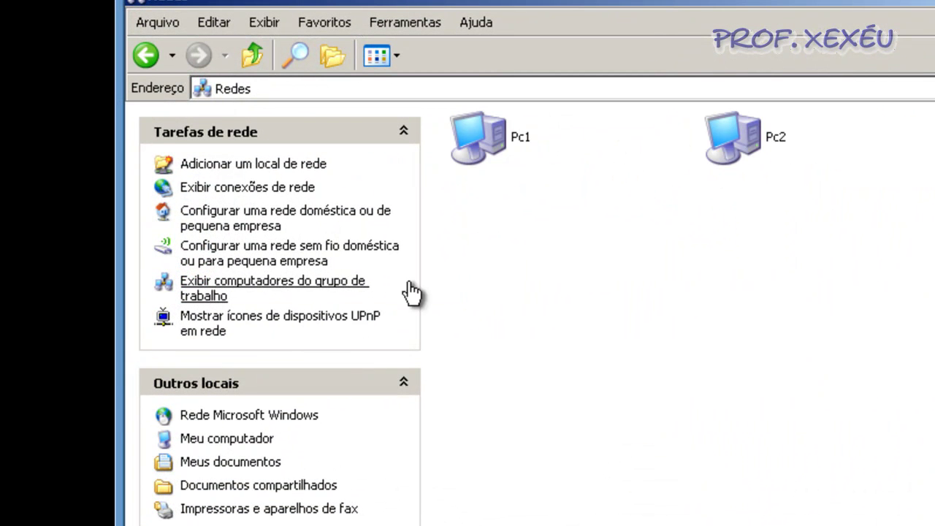
pyautogui.doubleClick(723, 143)
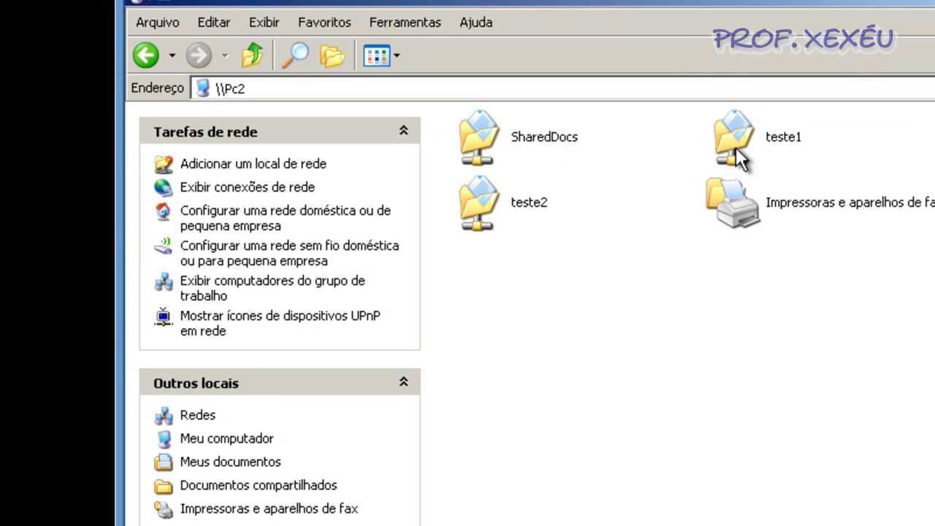
pyautogui.doubleClick(736, 139)
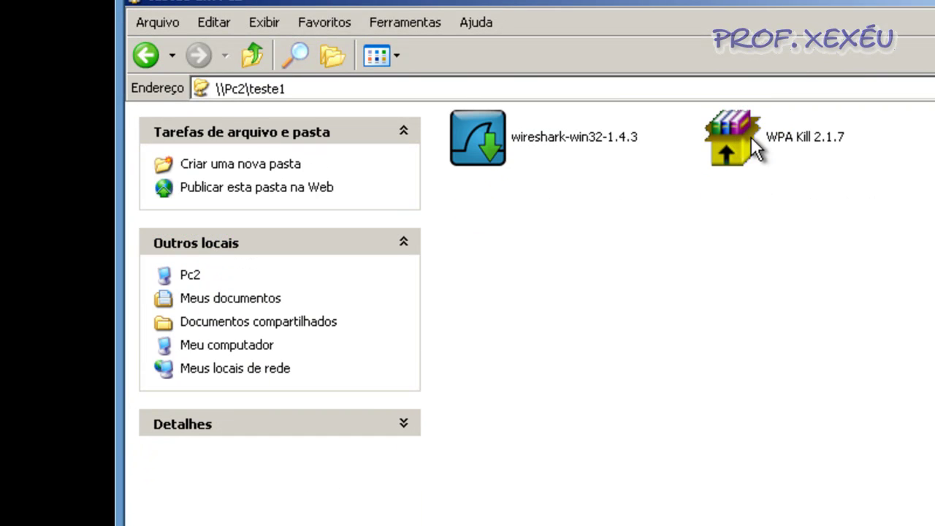
# - Try to delete the WPA Kill 2.1.7 file from Pc2's teste1 share
pyautogui.click(730, 137)
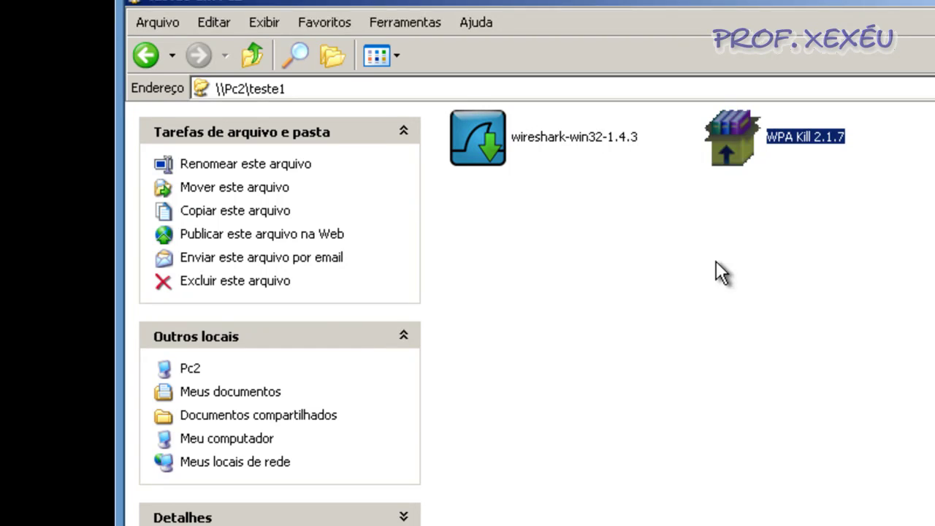
pyautogui.press('Delete')
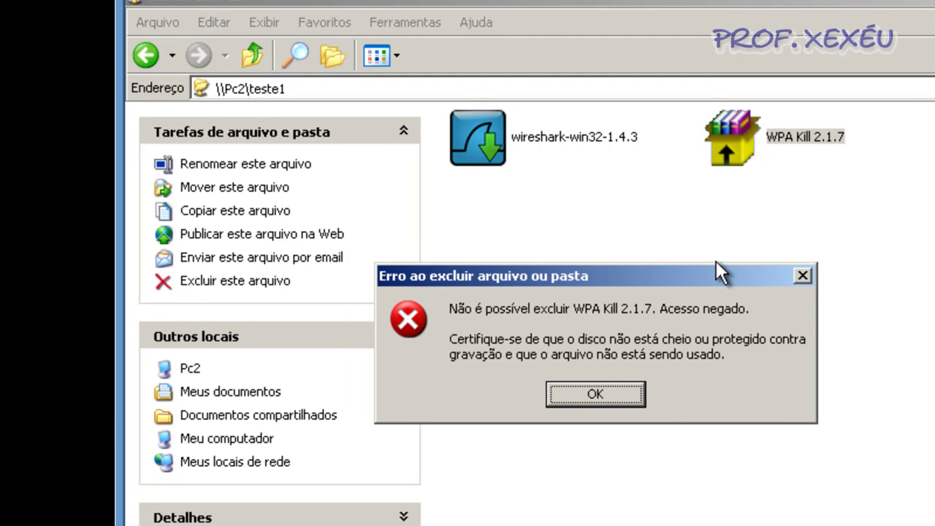
pyautogui.press('Return')
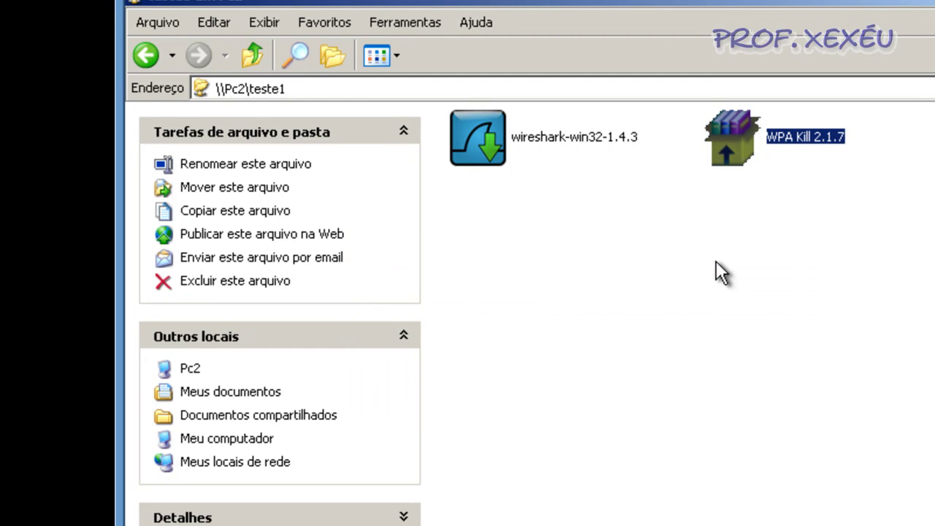
# - Try to create a new folder inside Pc2's teste1 share
pyautogui.click(533, 258)
pyautogui.rightClick(533, 257)
pyautogui.click(650, 435)
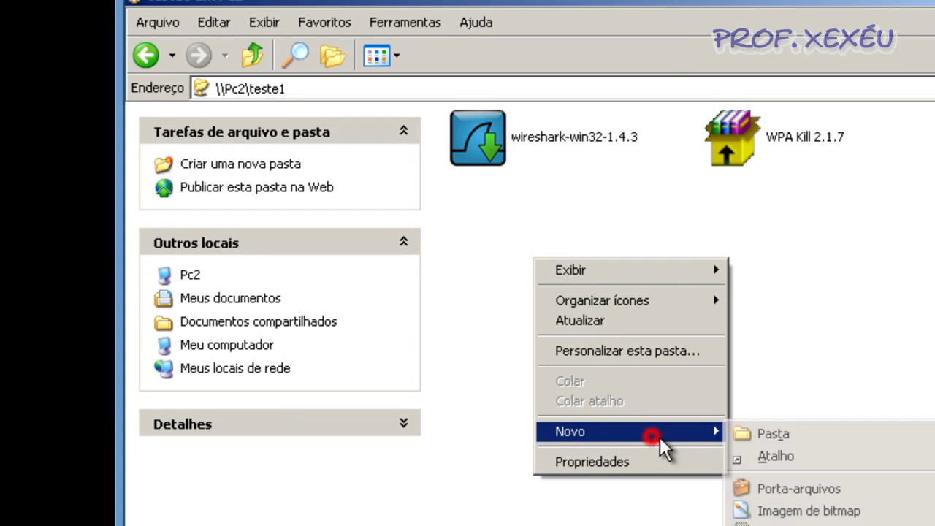
pyautogui.click(752, 433)
pyautogui.click(576, 383)
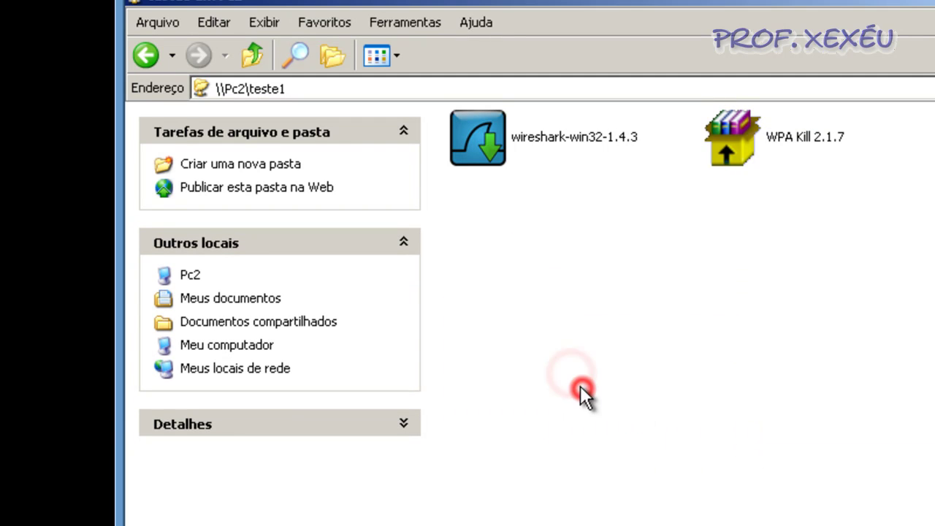
# - Return to Pc2's shares, open teste2 and create a new folder in it with the default name
pyautogui.click(145, 55)
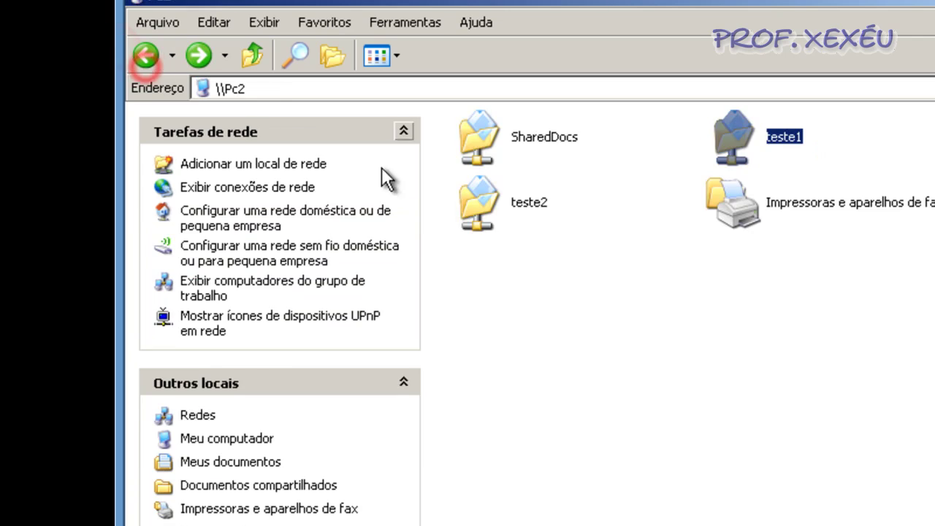
pyautogui.doubleClick(482, 201)
pyautogui.rightClick(490, 169)
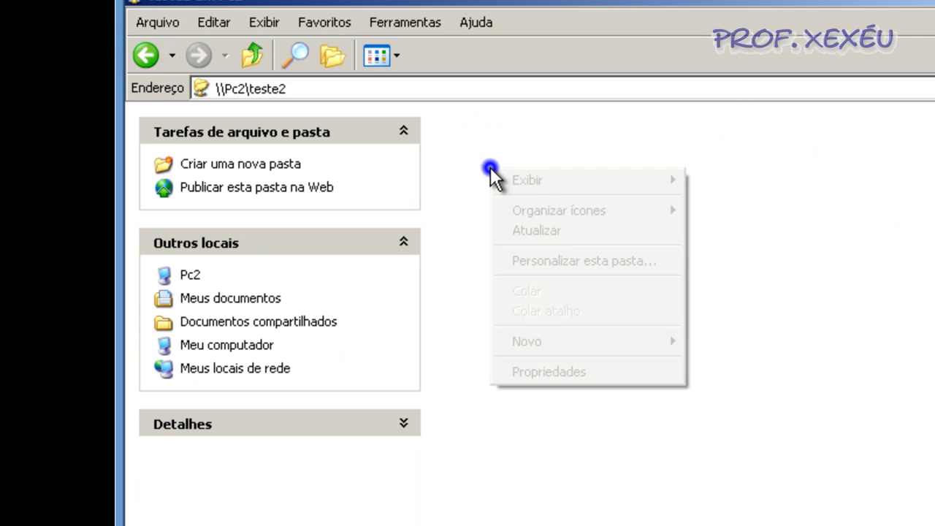
pyautogui.click(589, 342)
pyautogui.click(730, 343)
pyautogui.click(655, 347)
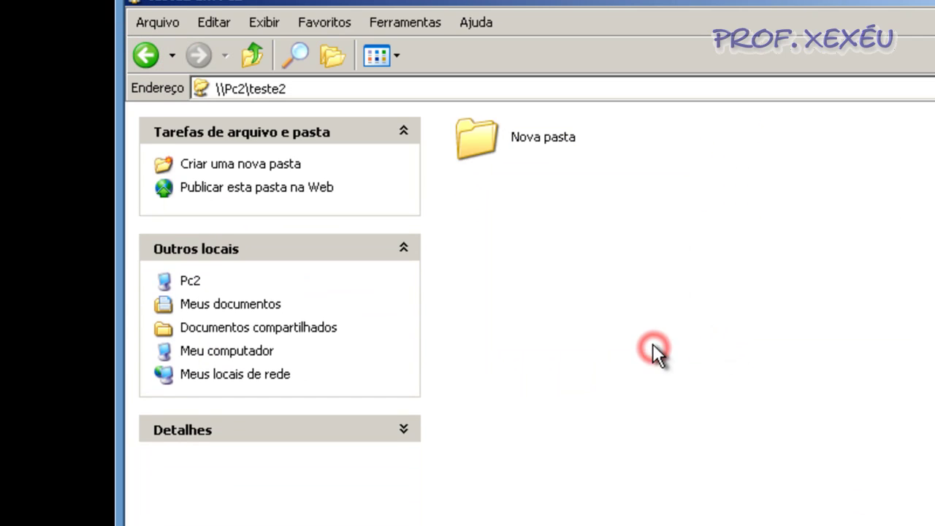
# - Delete the new folder from Pc2's teste2 share and close the window
pyautogui.click(468, 135)
pyautogui.press('Delete')
pyautogui.press('Return')
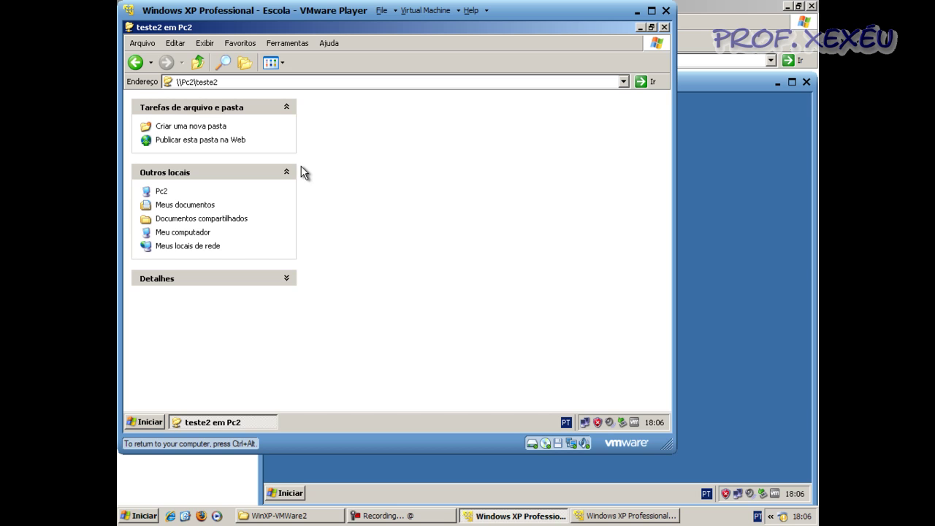
pyautogui.click(663, 28)
pyautogui.click(497, 137)
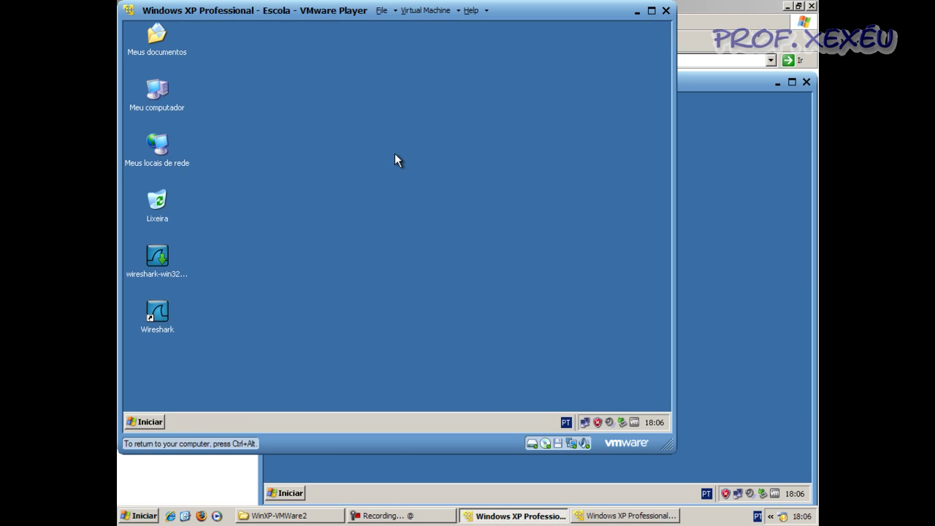
# - Reopen Meus locais de rede, display the workgroup computers and open Pc2 to view its shares
pyautogui.doubleClick(153, 143)
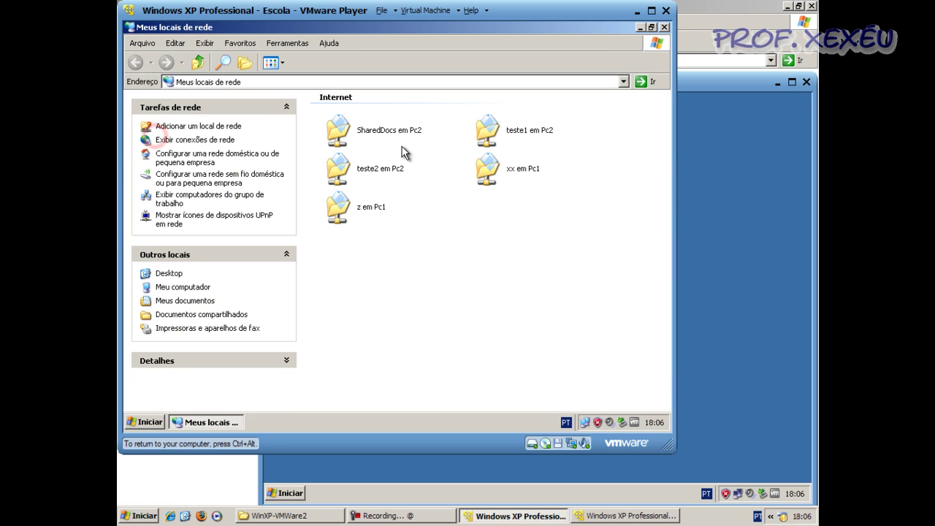
pyautogui.click(162, 204)
pyautogui.click(490, 108)
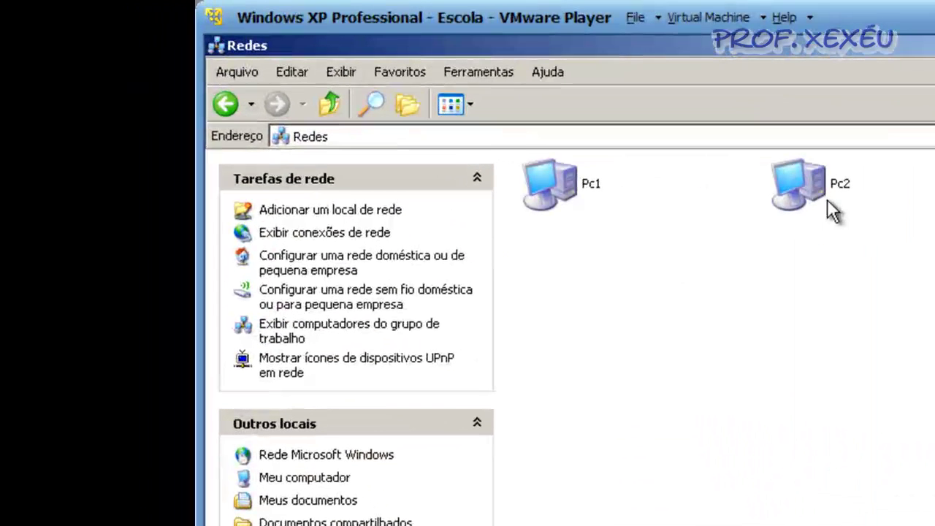
pyautogui.doubleClick(810, 187)
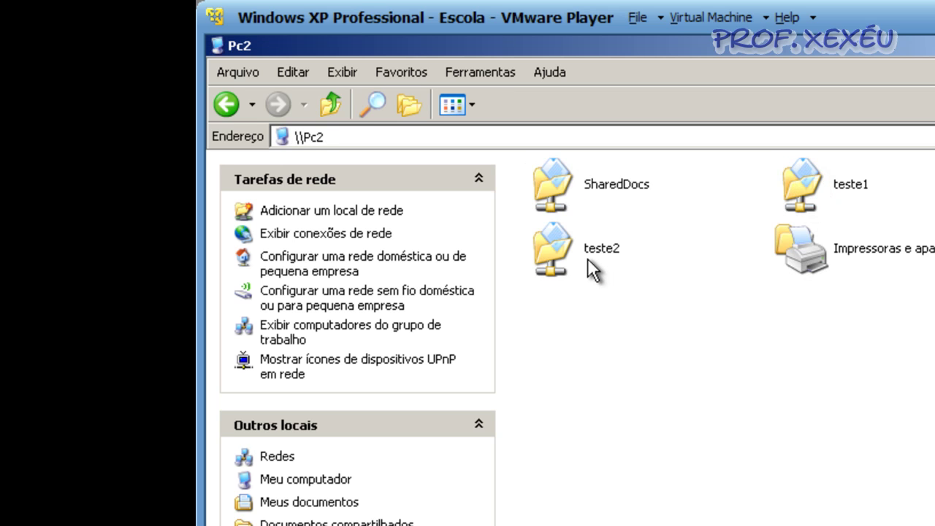
# - Switch to the Pc2 virtual machine and open drive C: from Meu computador
pyautogui.click(609, 382)
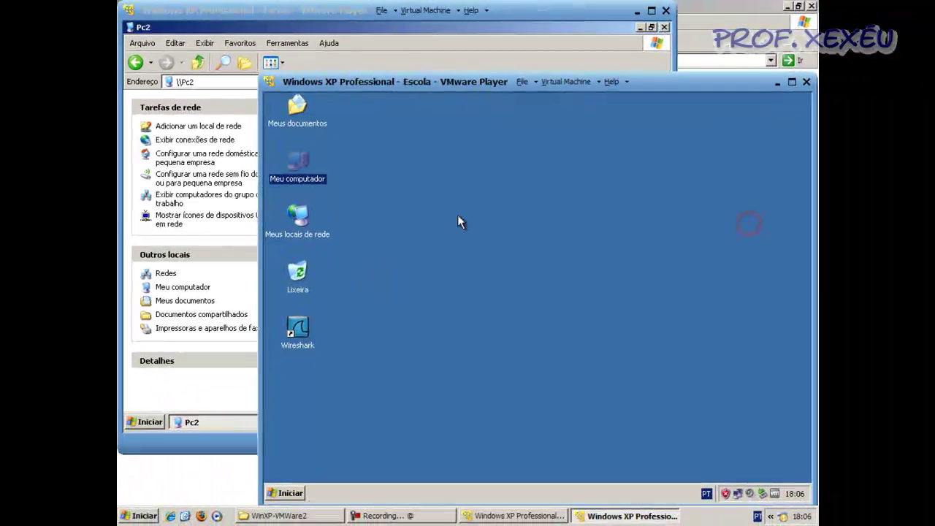
pyautogui.doubleClick(300, 160)
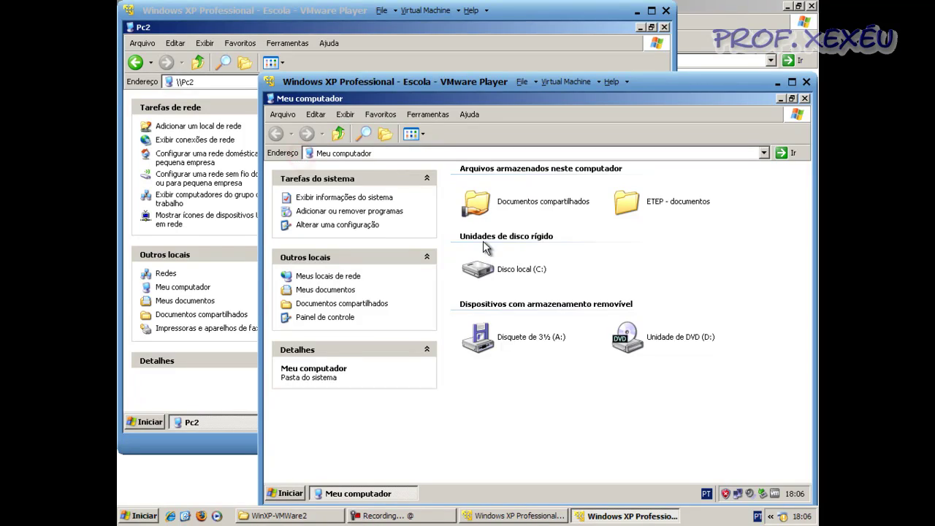
pyautogui.doubleClick(486, 272)
# - Create a new folder named teste3 in the root of drive C:
pyautogui.rightClick(516, 275)
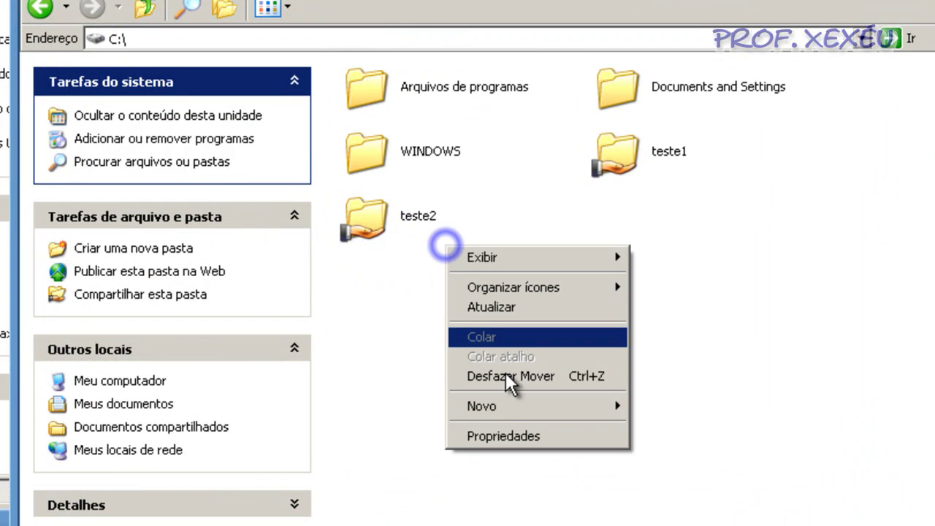
pyautogui.moveTo(537, 407)
pyautogui.click(676, 354)
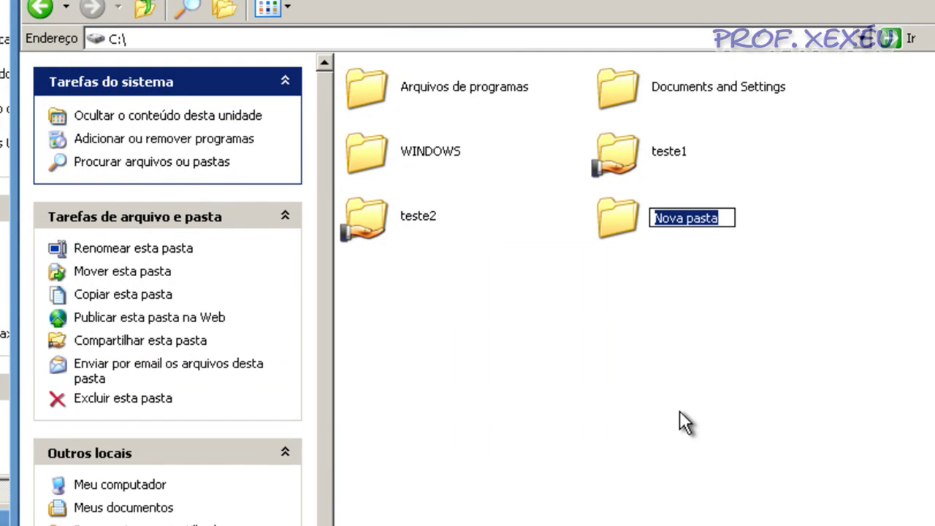
pyautogui.write('etste')
pyautogui.press('BackSpace')
pyautogui.press('BackSpace')
pyautogui.press('BackSpace')
pyautogui.press('BackSpace')
pyautogui.press('BackSpace')
pyautogui.write('teste')
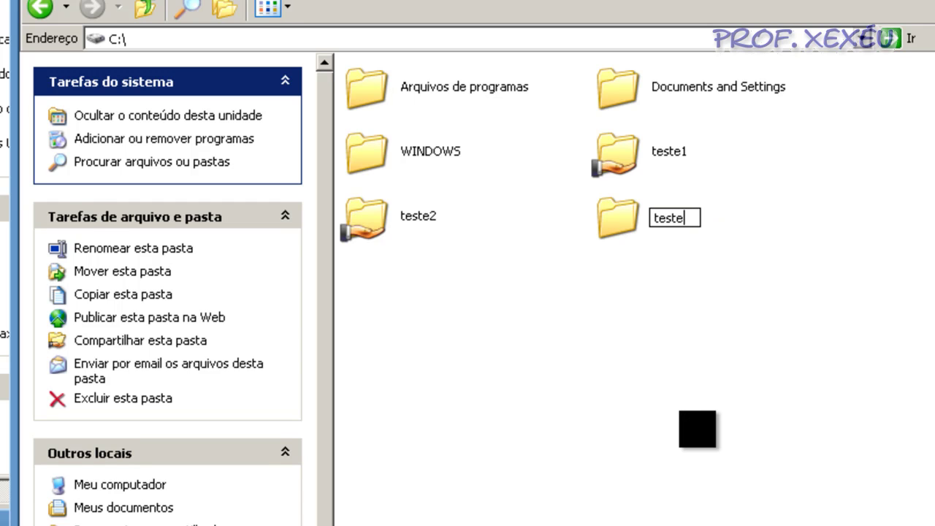
pyautogui.write('3')
pyautogui.press('Return')
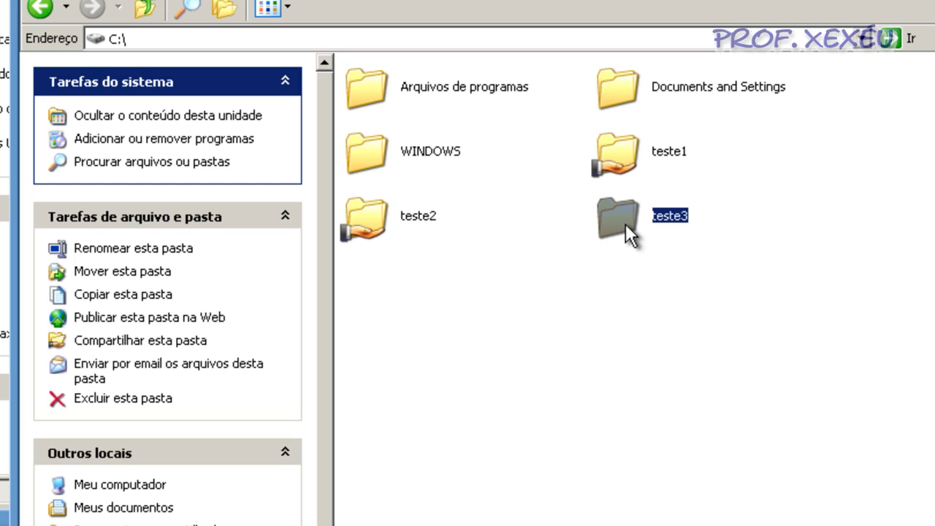
# - Share the teste3 folder on the network under the hidden share name teste3$, without allowing network users to change files
pyautogui.click(600, 300)
pyautogui.rightClick(605, 229)
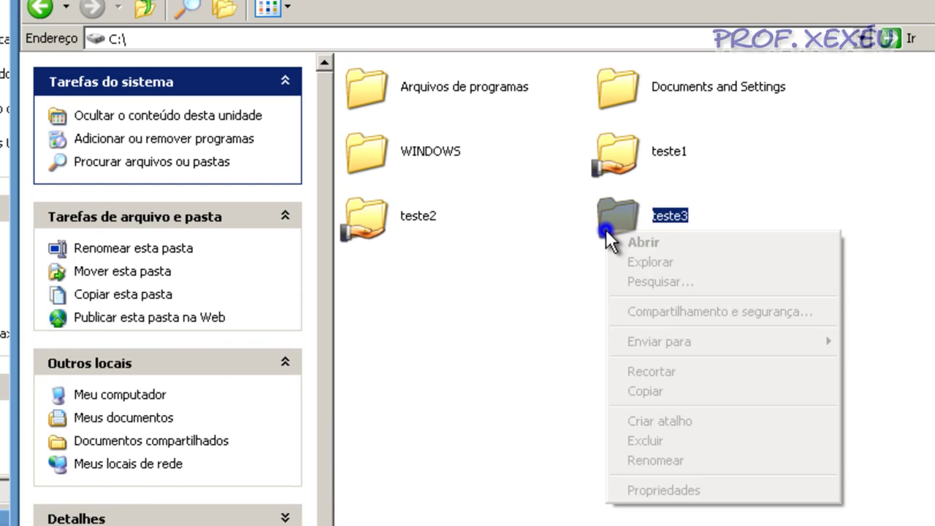
pyautogui.click(638, 311)
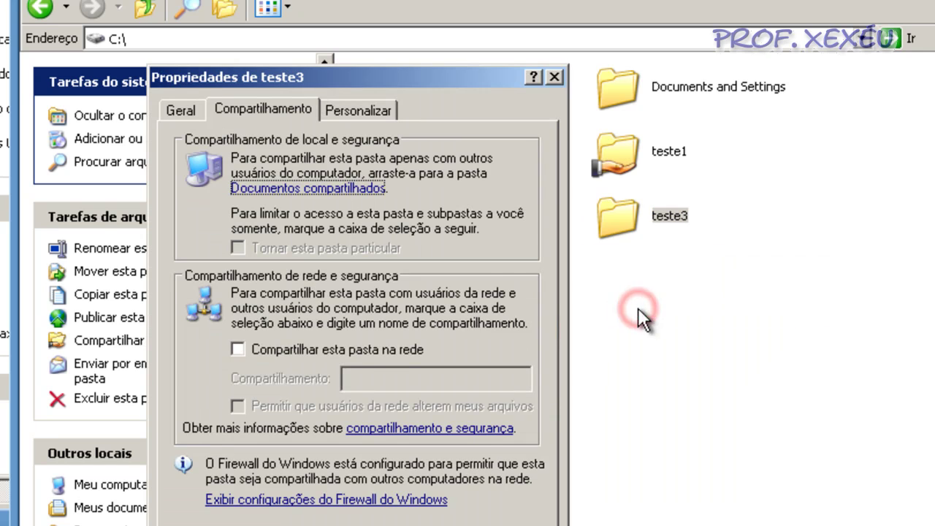
pyautogui.click(259, 352)
pyautogui.click(416, 376)
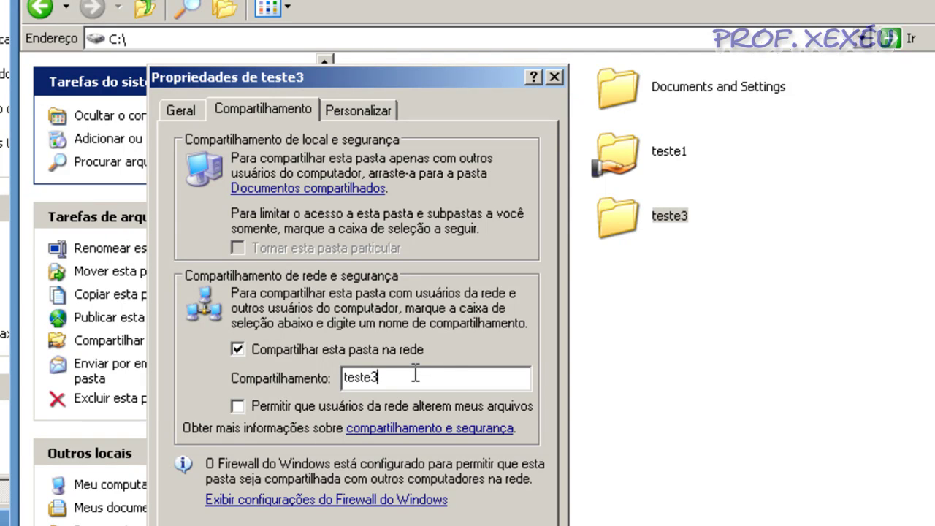
pyautogui.write('$')
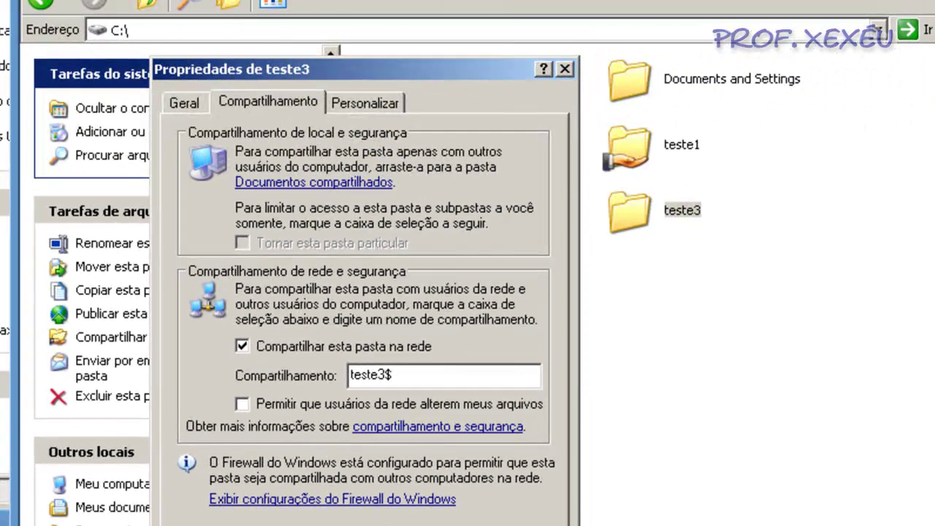
pyautogui.press('Return')
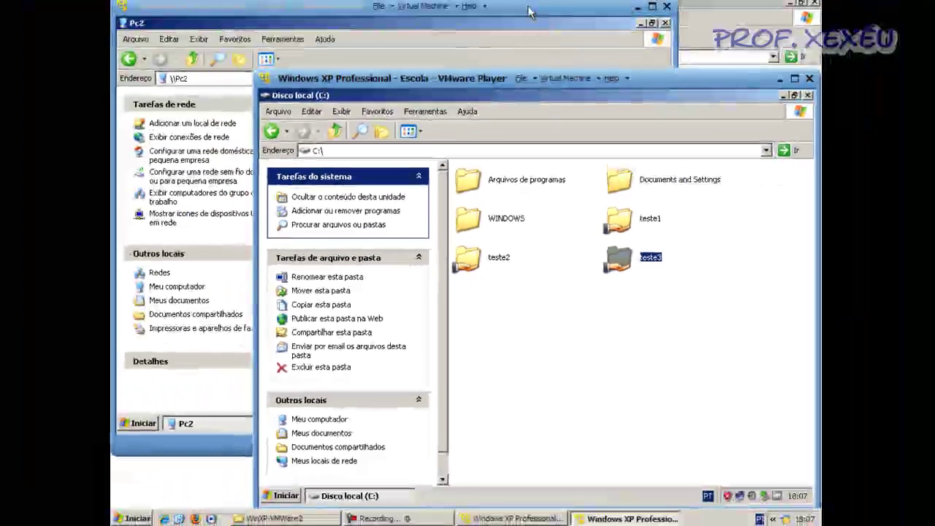
# - Return to the other virtual machine, reopen Meus locais de rede and browse the workgroup computers to Pc2's shares
pyautogui.click(529, 9)
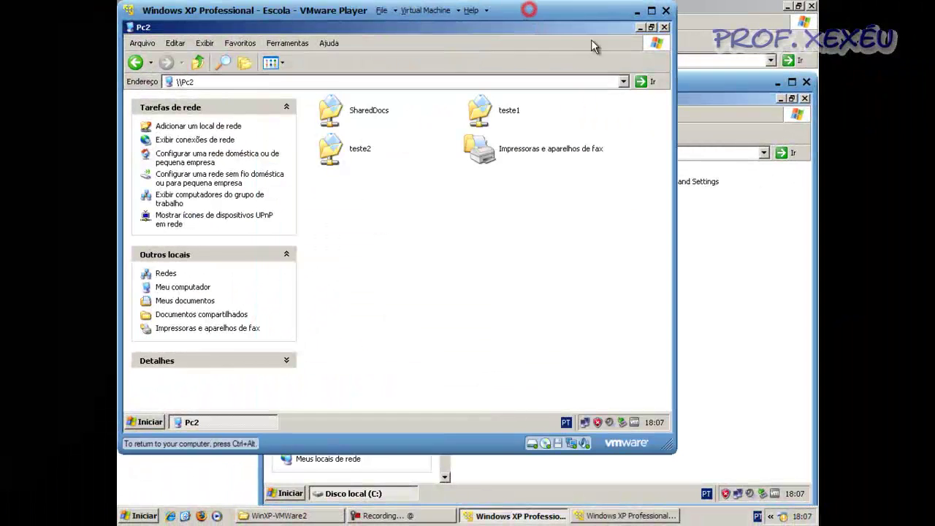
pyautogui.click(665, 27)
pyautogui.click(526, 132)
pyautogui.doubleClick(156, 148)
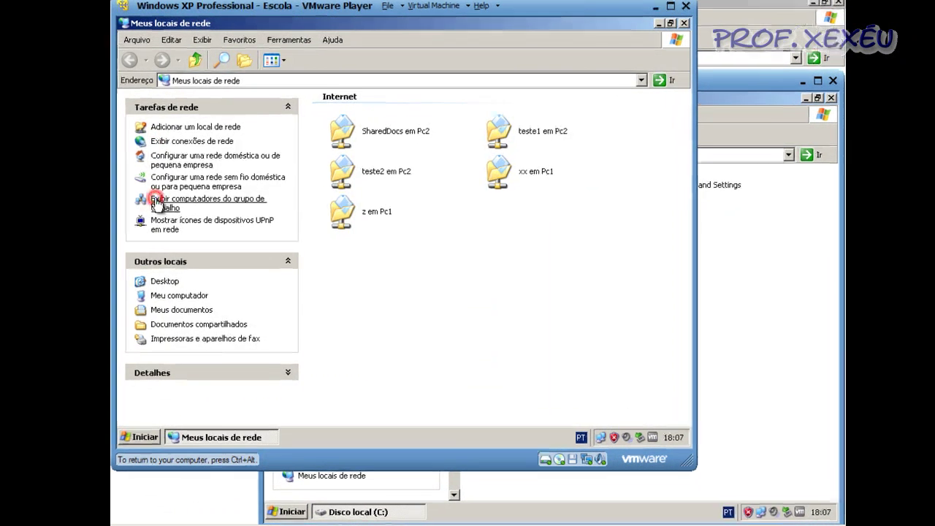
pyautogui.click(161, 199)
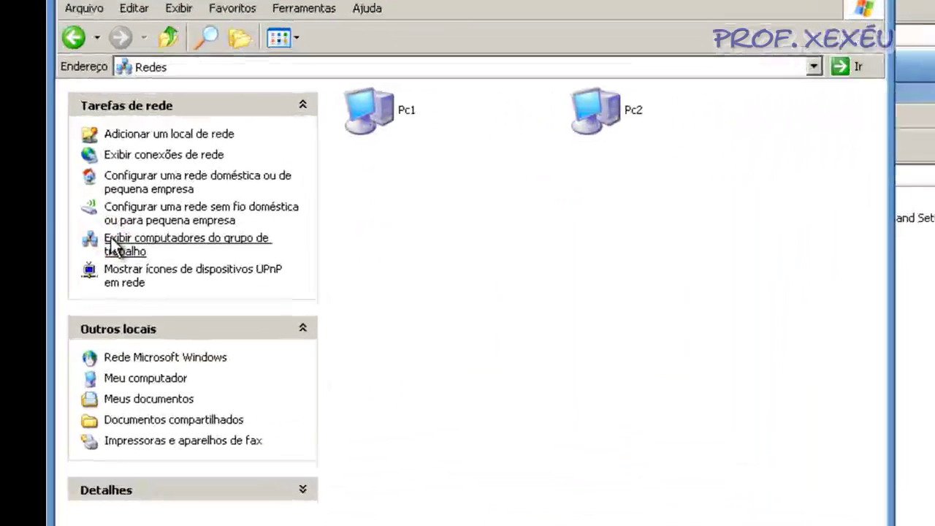
pyautogui.doubleClick(616, 115)
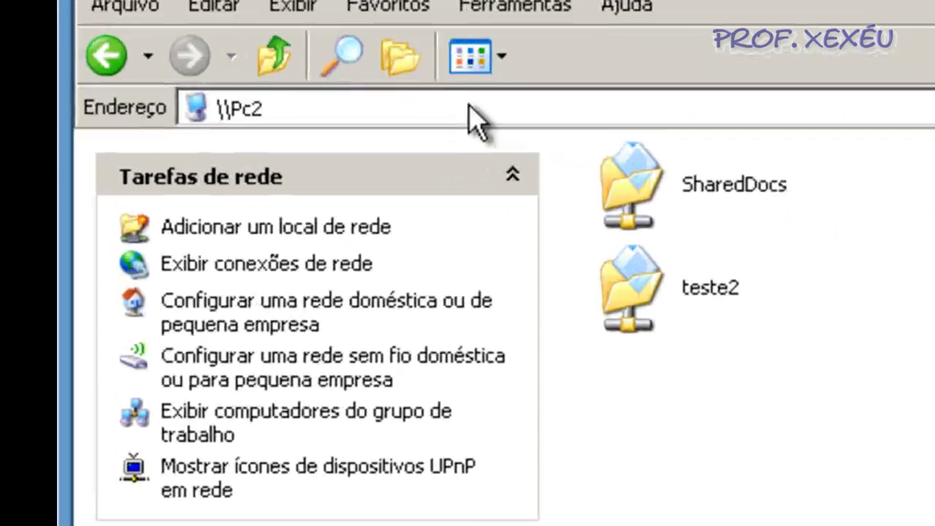
# - Open Pc2's hidden share directly by its network address \\Pc2\teste3$
pyautogui.click(480, 117)
pyautogui.click(479, 116)
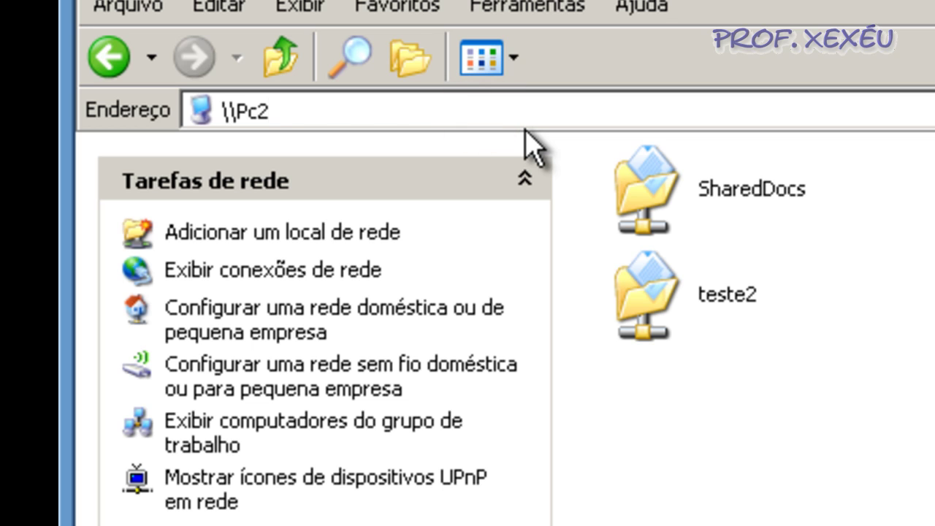
pyautogui.write('\\tes')
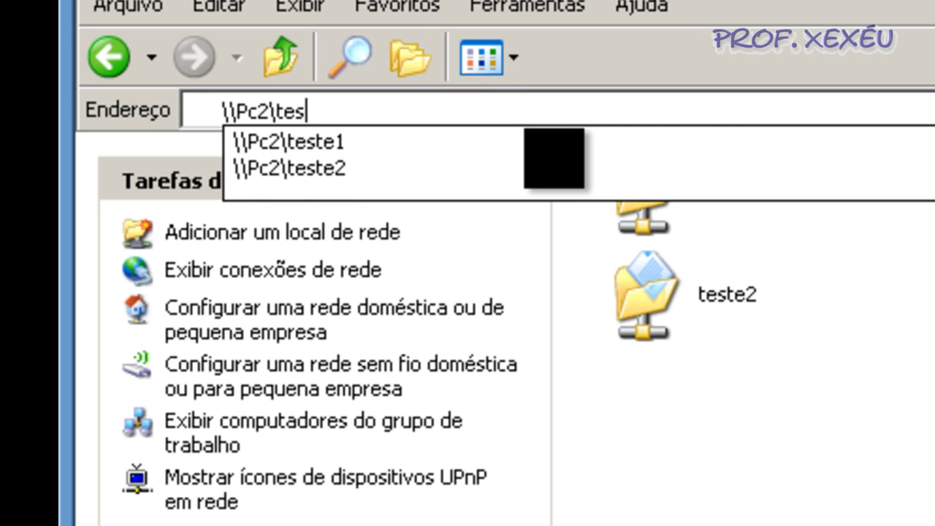
pyautogui.write('te3')
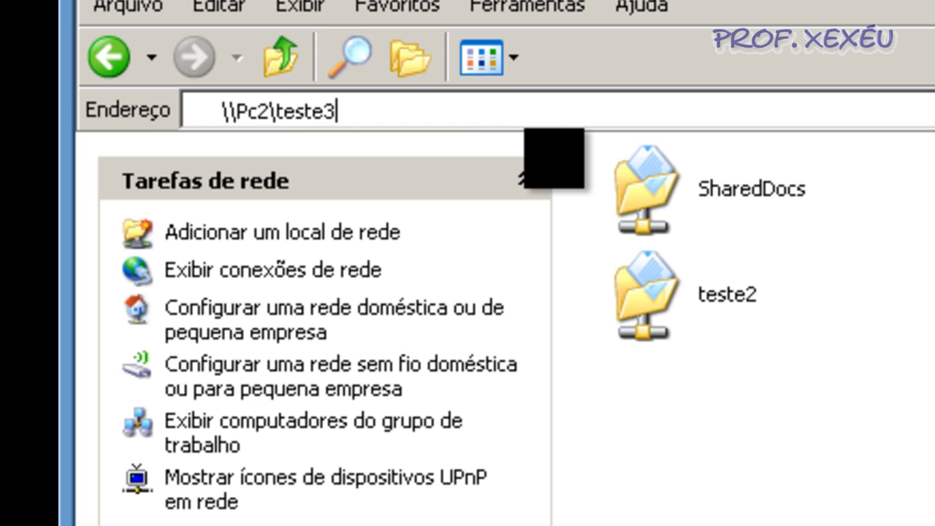
pyautogui.write('$')
pyautogui.press('Return')
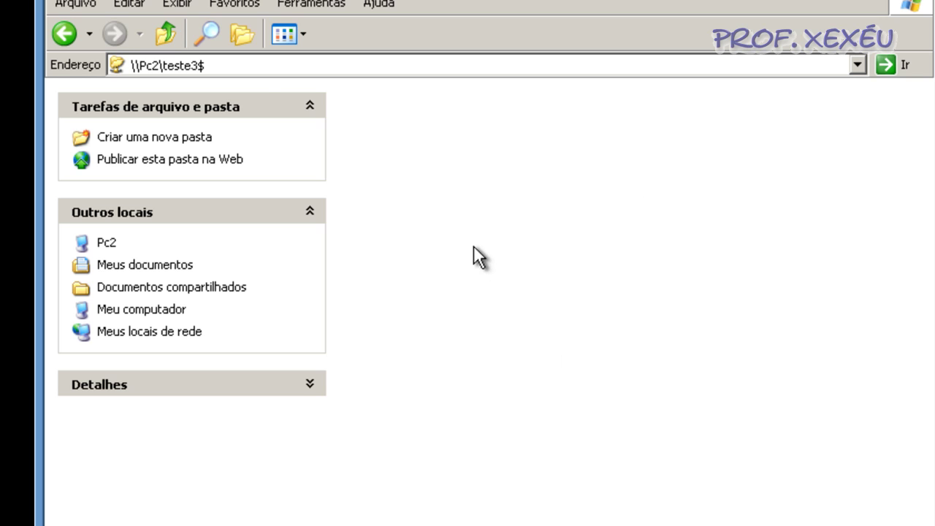
# - Switch to the Pc2 virtual machine, open C:\teste3 and create a text document in it with the default name
pyautogui.hotkey('alt', 'Tab')
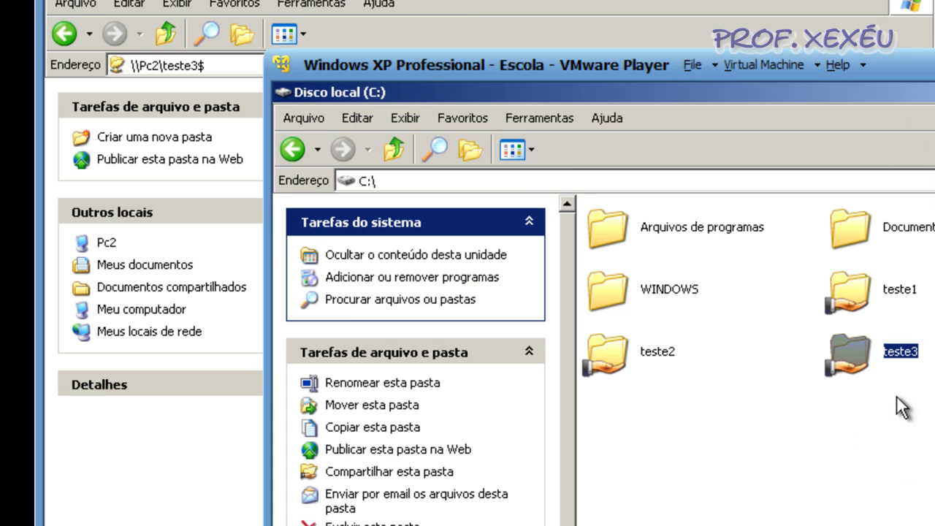
pyautogui.doubleClick(852, 344)
pyautogui.rightClick(613, 260)
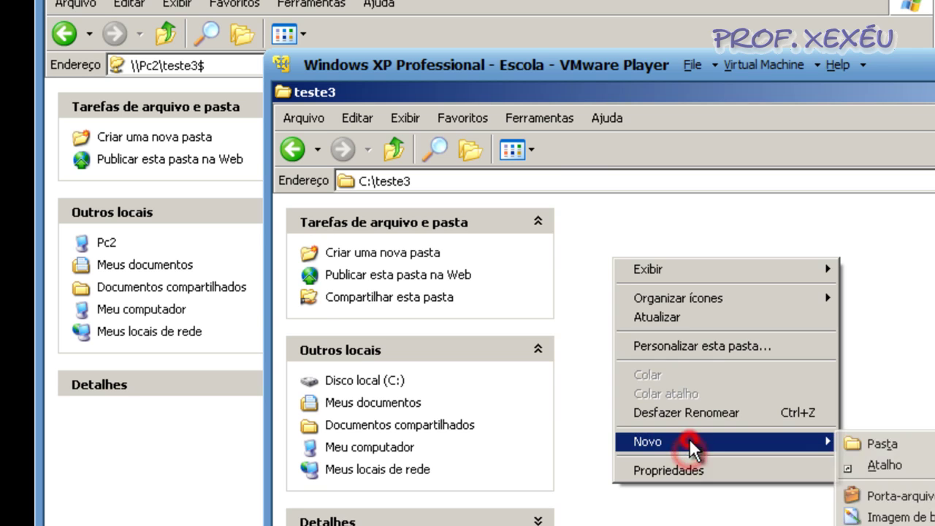
pyautogui.click(730, 434)
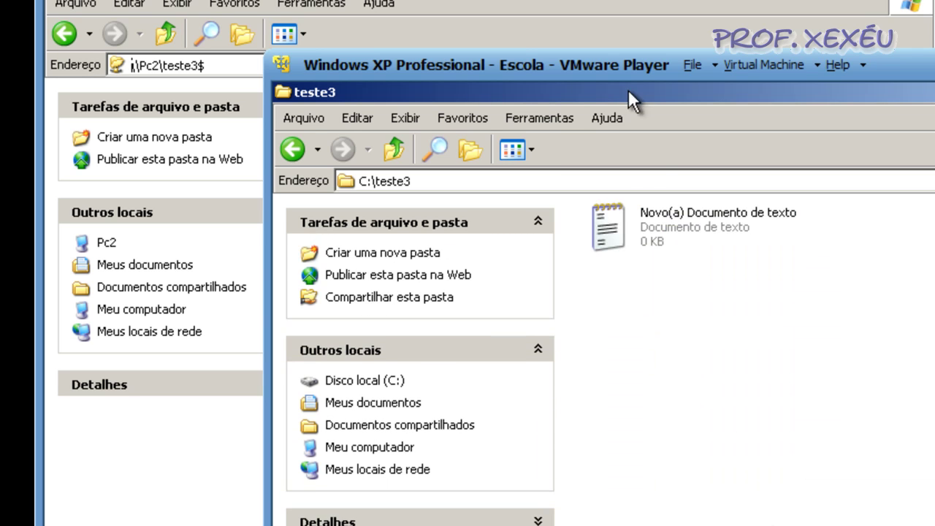
# - Return to the other virtual machine, check the teste3$ share for the text document and close the window
pyautogui.click(606, 0)
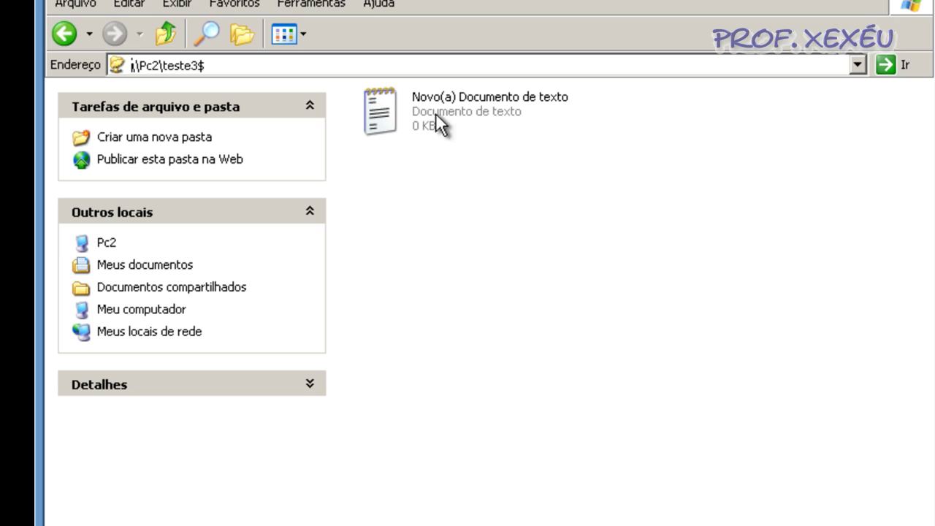
pyautogui.click(926, 1)
pyautogui.click(415, 245)
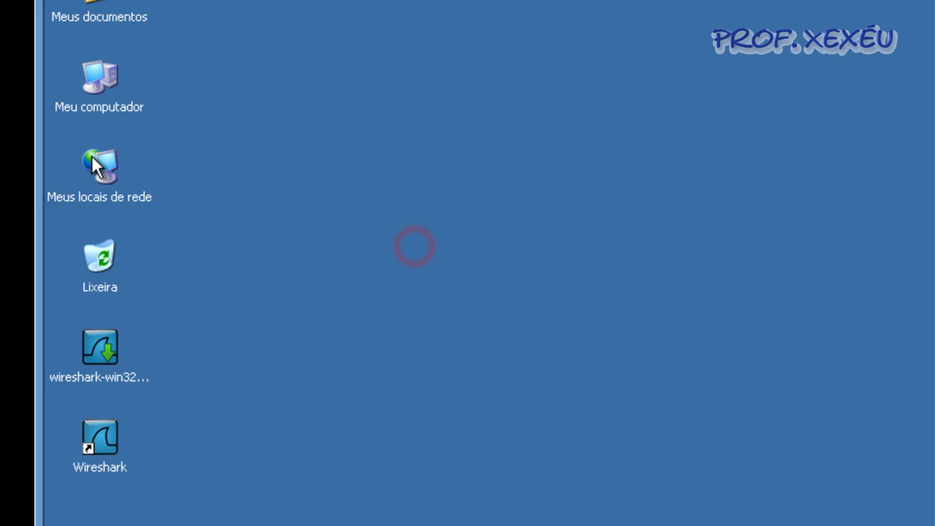
# - Browse from Meus locais de rede to Pc2's shares again and extend the address to reach the hidden share teste3$
pyautogui.doubleClick(97, 164)
pyautogui.click(124, 250)
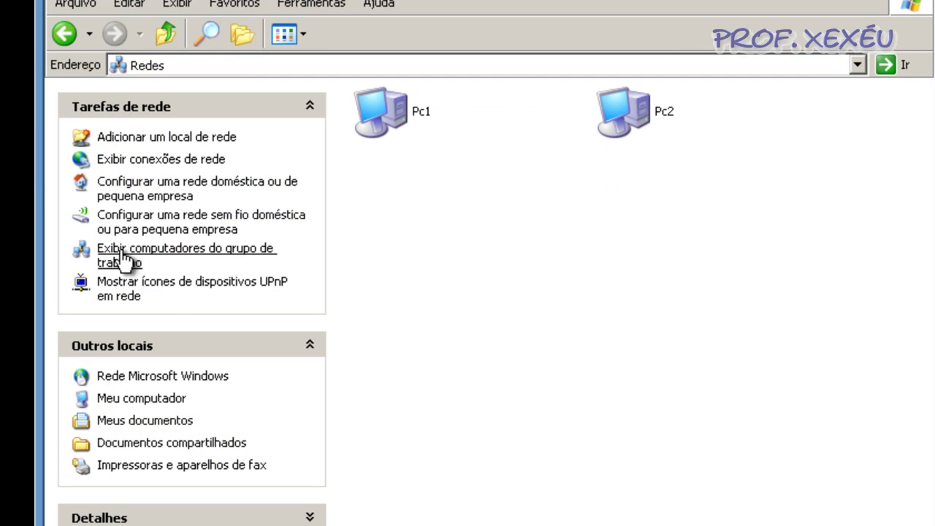
pyautogui.click(661, 108)
pyautogui.doubleClick(661, 108)
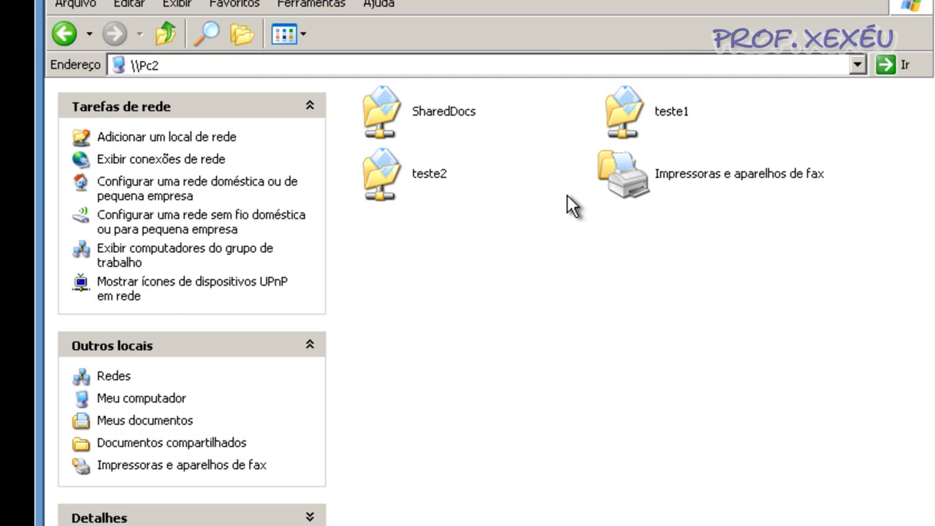
pyautogui.click(258, 65)
pyautogui.click(268, 65)
pyautogui.write('este3$')
pyautogui.press('Return')
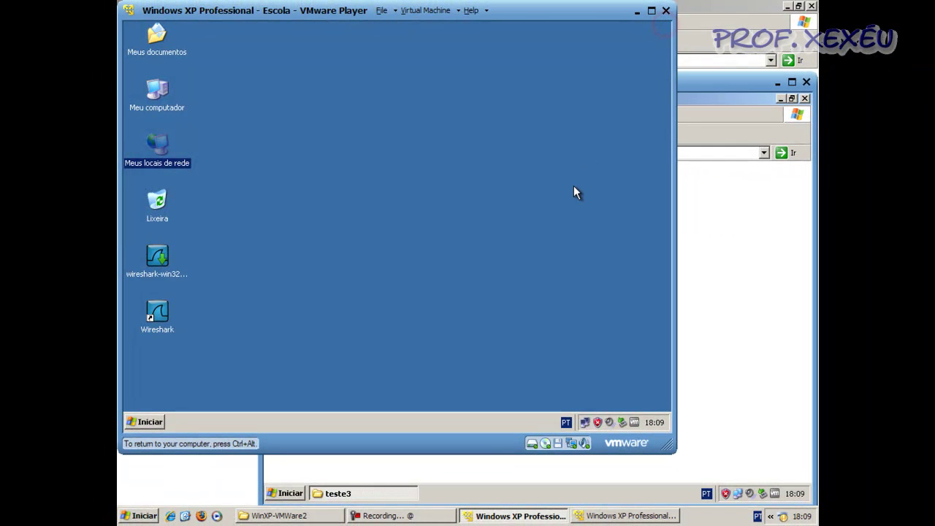
# - Switch to the Pc2 virtual machine and close its teste3 folder window
pyautogui.click(571, 192)
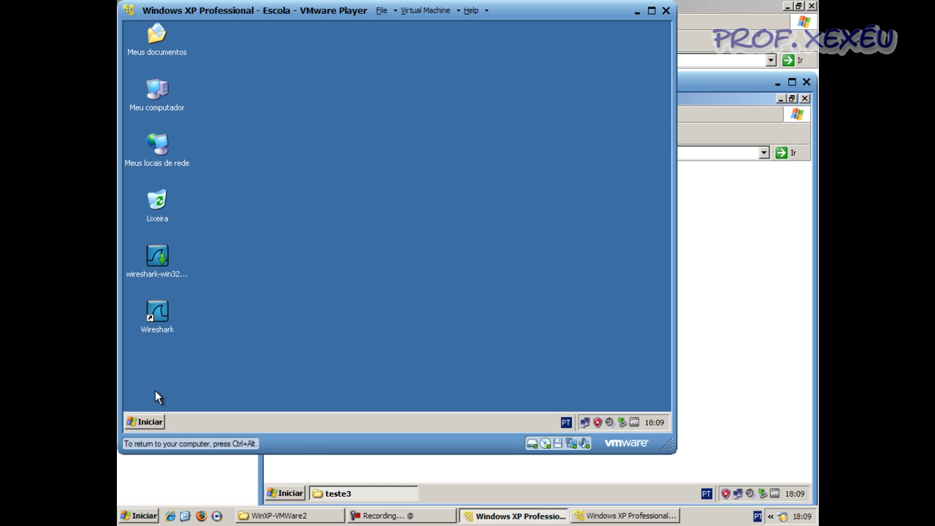
pyautogui.click(787, 218)
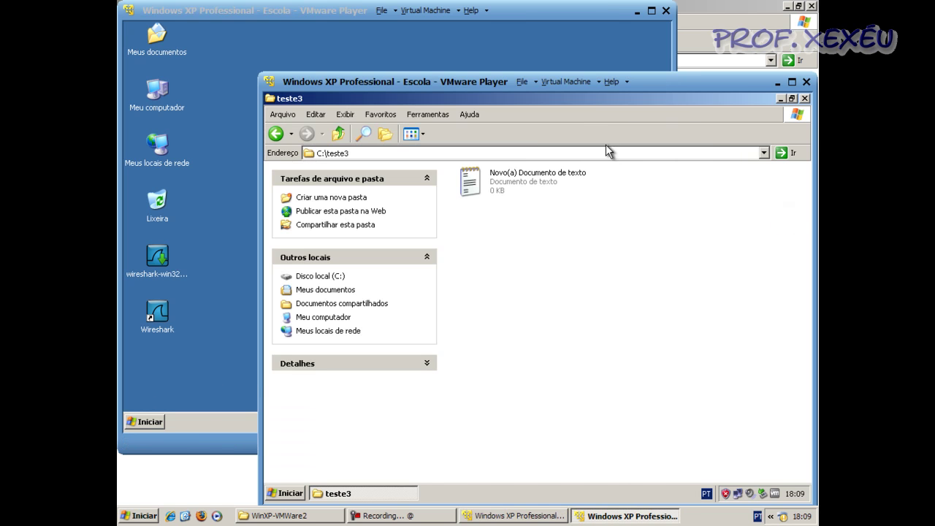
pyautogui.click(805, 98)
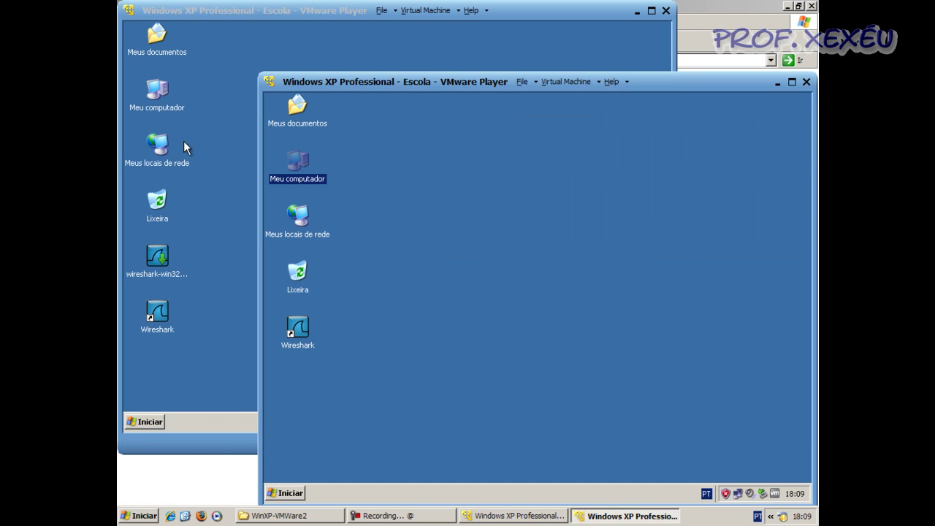
# - Return to the other virtual machine, open Impressoras e aparelhos de fax and delete the Generic / Text Only network printer
pyautogui.click(222, 140)
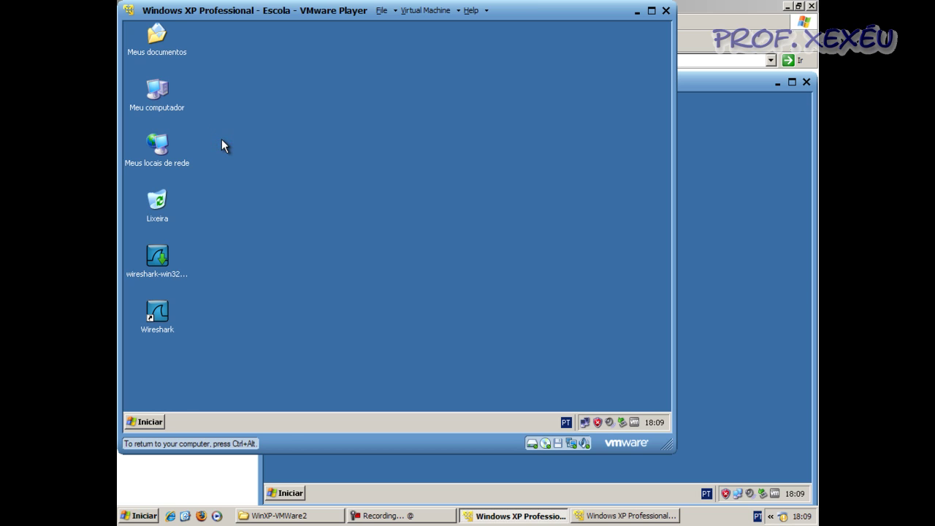
pyautogui.click(150, 422)
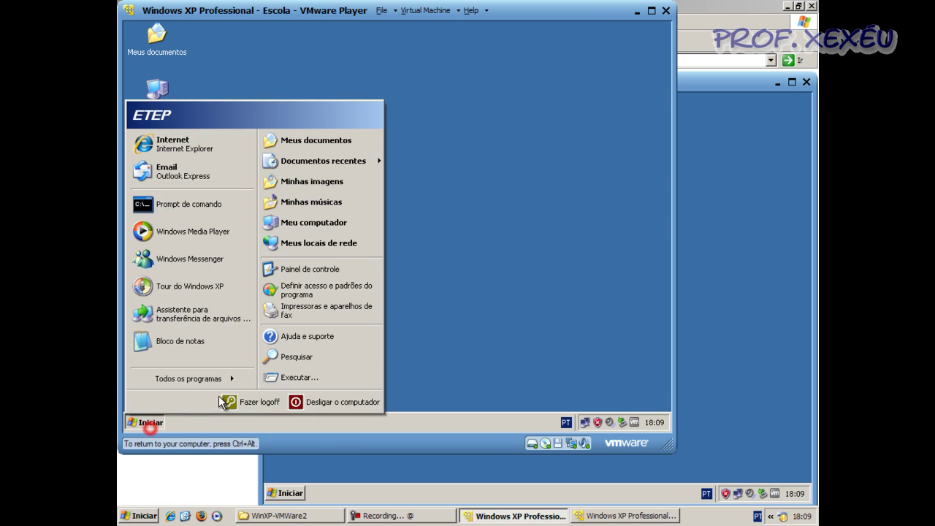
pyautogui.click(284, 307)
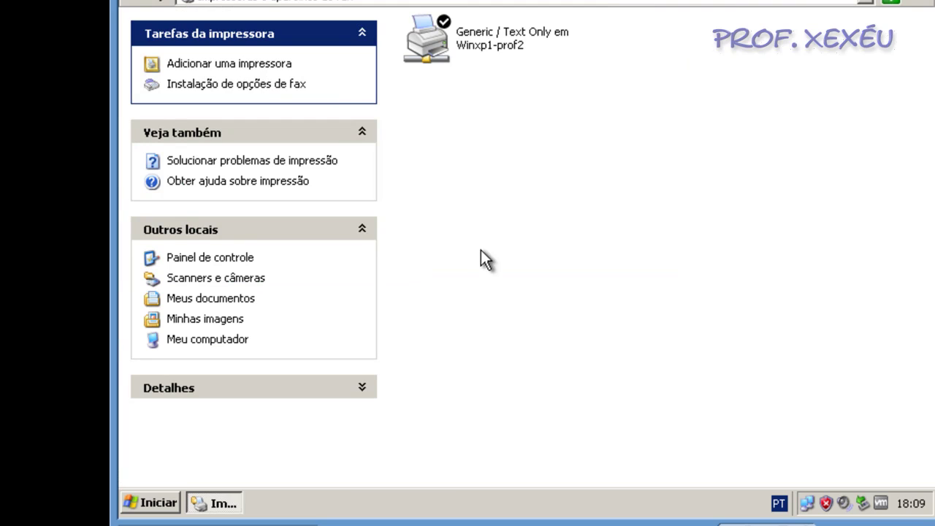
pyautogui.click(467, 50)
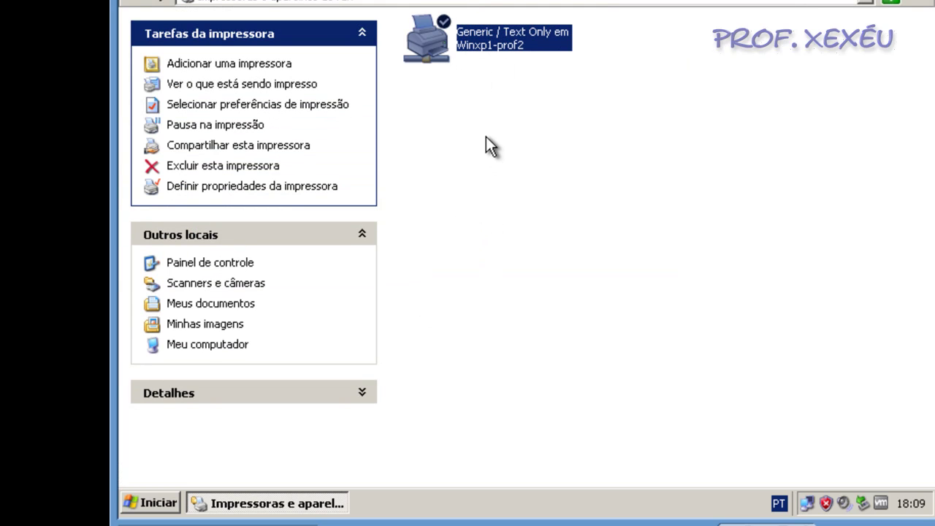
pyautogui.press('Delete')
pyautogui.press('Return')
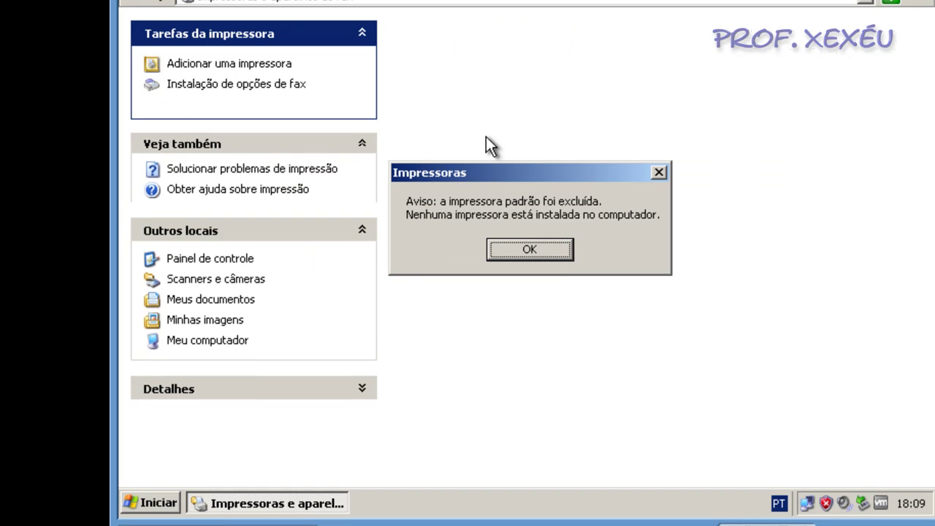
# - Start adding a local printer connected to this computer, with automatic Plug and Play detection turned off and port LPT1: selected
pyautogui.click(517, 247)
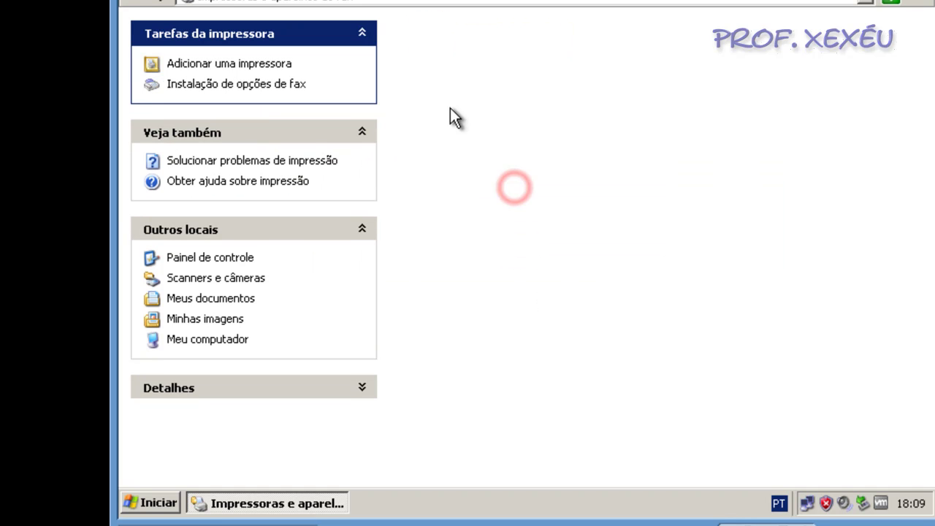
pyautogui.click(249, 63)
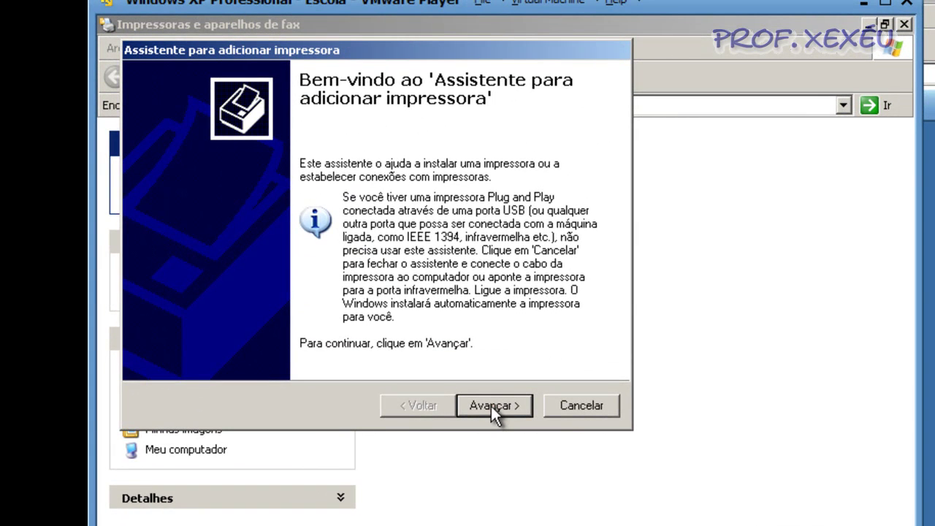
pyautogui.click(505, 332)
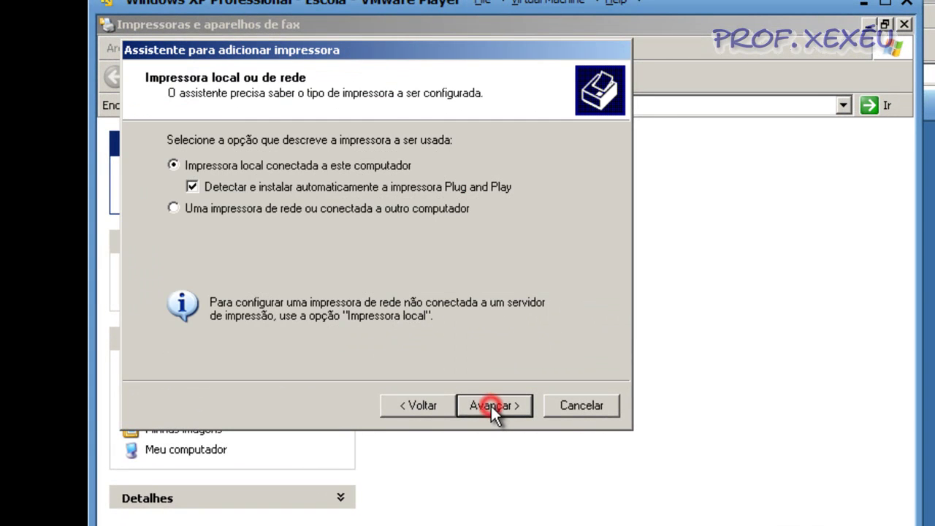
pyautogui.click(288, 209)
pyautogui.click(291, 166)
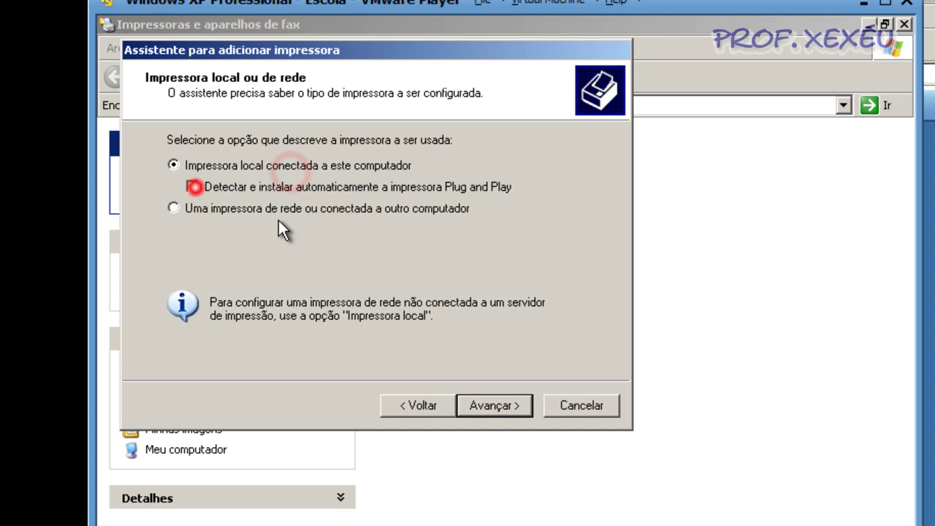
pyautogui.click(510, 395)
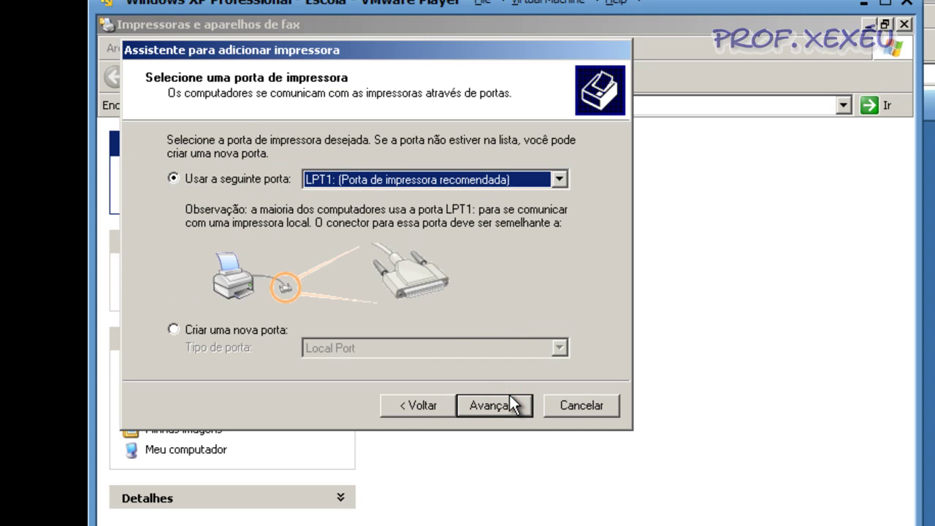
pyautogui.click(510, 402)
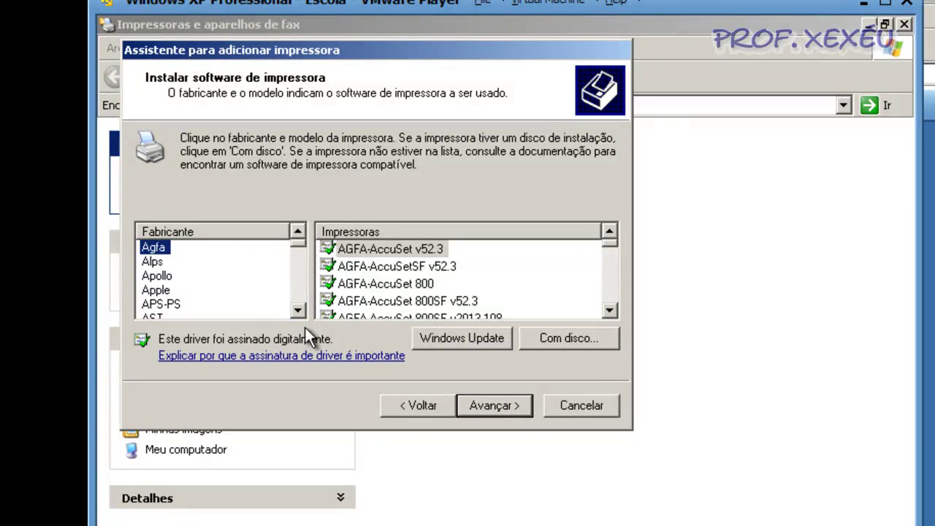
# - Choose the manufacturer Epson and the model Epson AP-2000 as the printer software to install
pyautogui.click(380, 250)
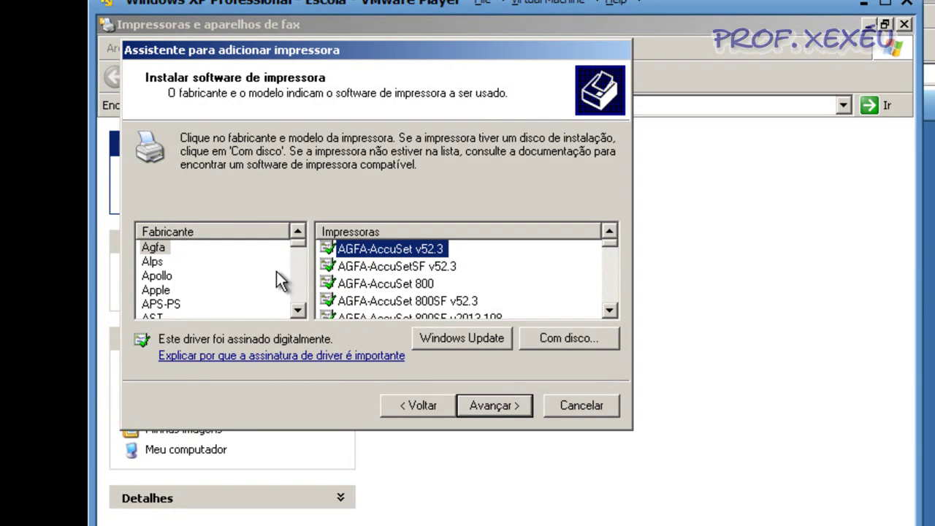
pyautogui.click(299, 265)
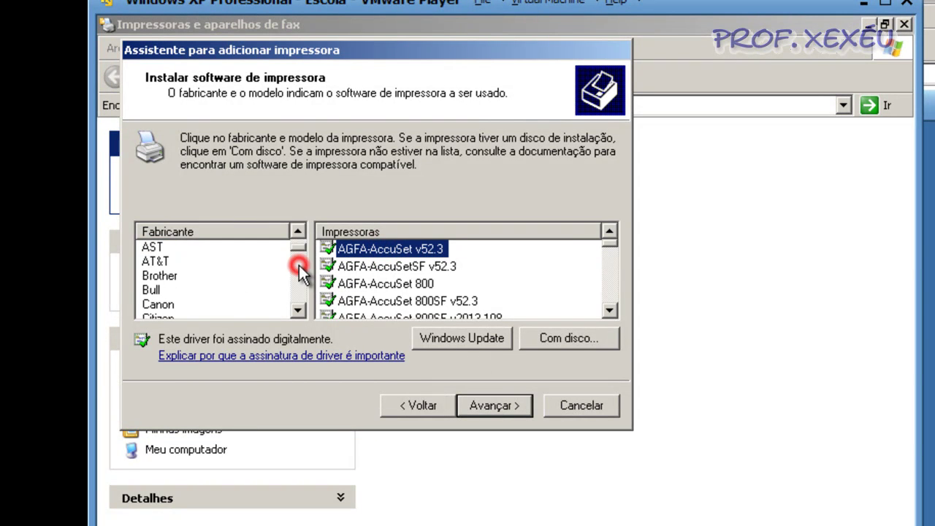
pyautogui.click(297, 305)
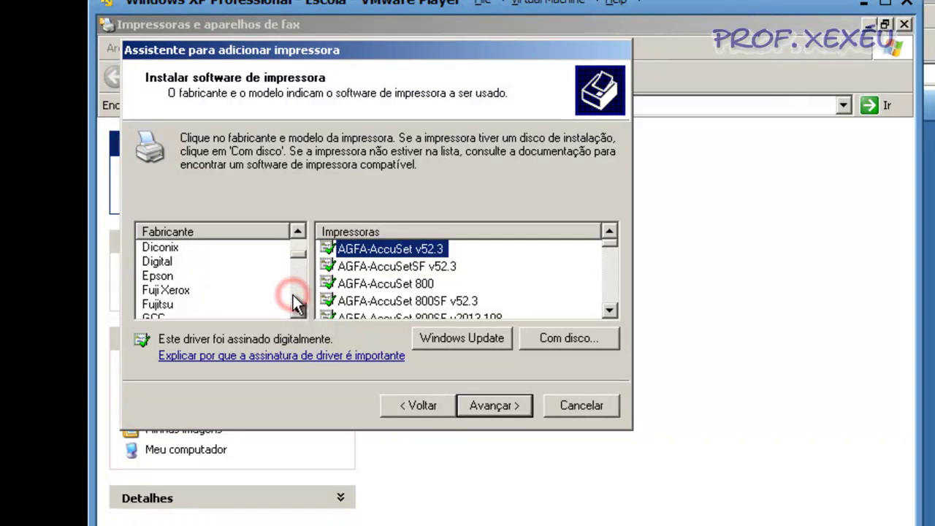
pyautogui.click(155, 277)
pyautogui.click(612, 286)
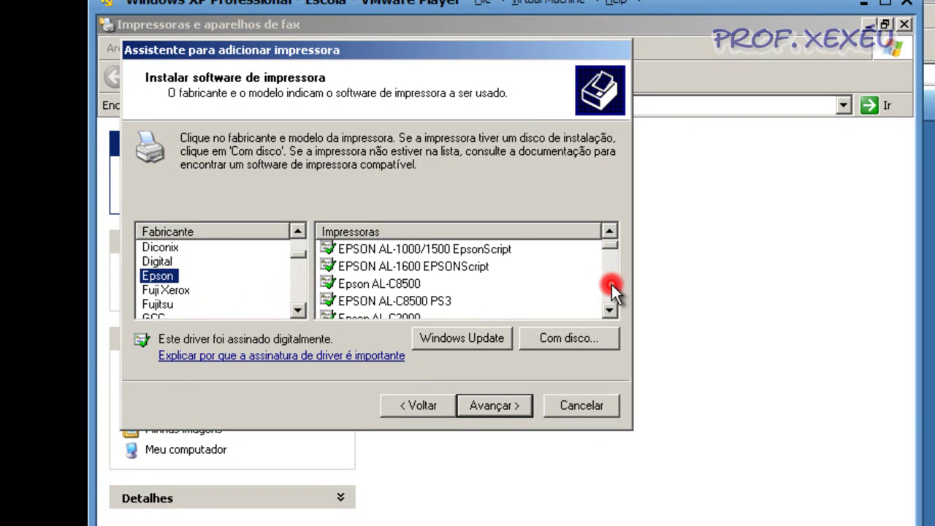
pyautogui.click(611, 284)
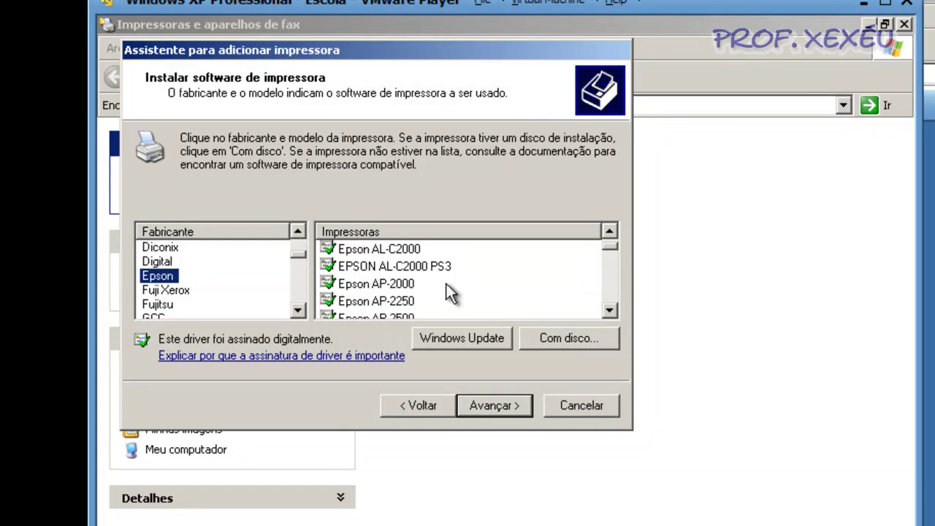
pyautogui.click(398, 284)
pyautogui.click(493, 403)
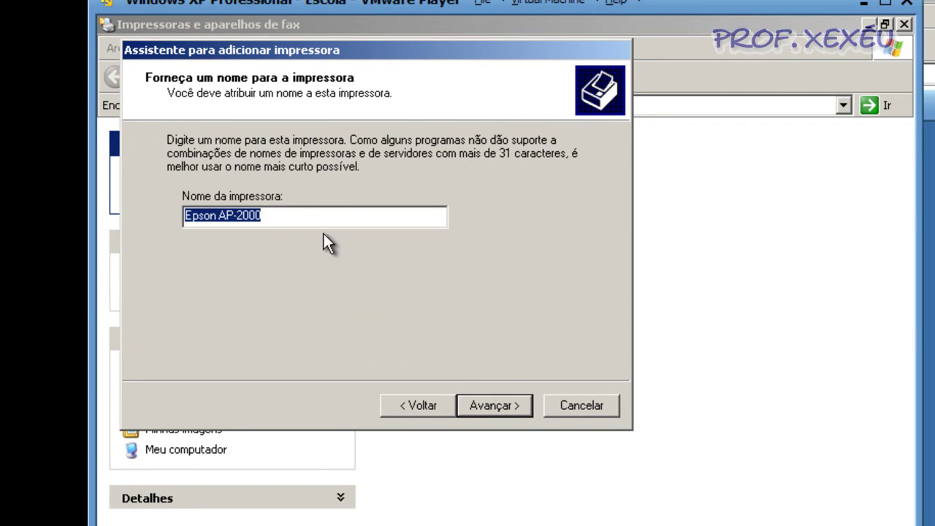
# - Keep the name Epson AP-2000, leave the printer unshared, skip the test page and finish the installation
pyautogui.click(501, 405)
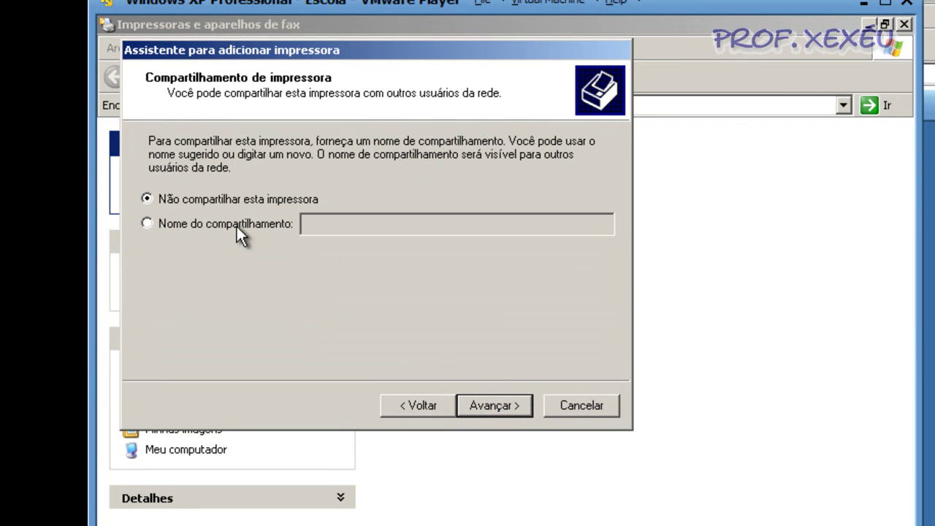
pyautogui.click(494, 406)
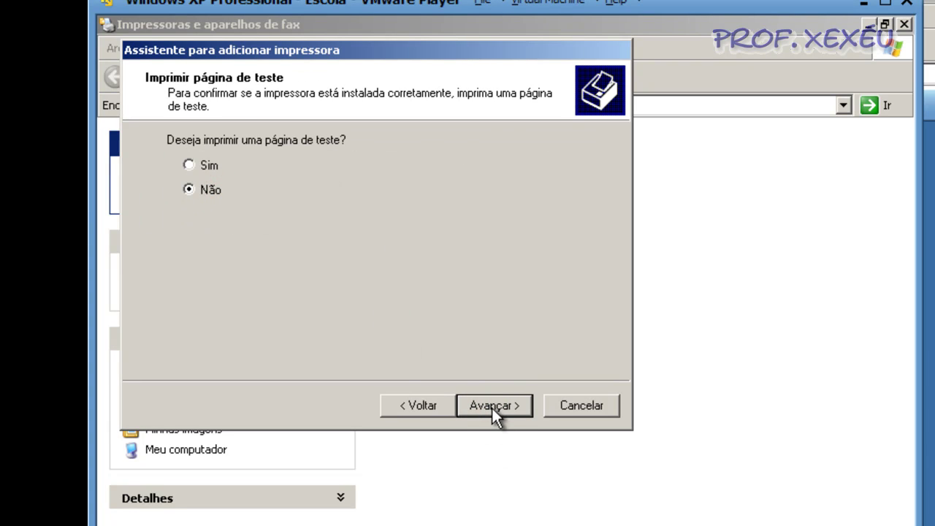
pyautogui.click(491, 406)
pyautogui.click(489, 405)
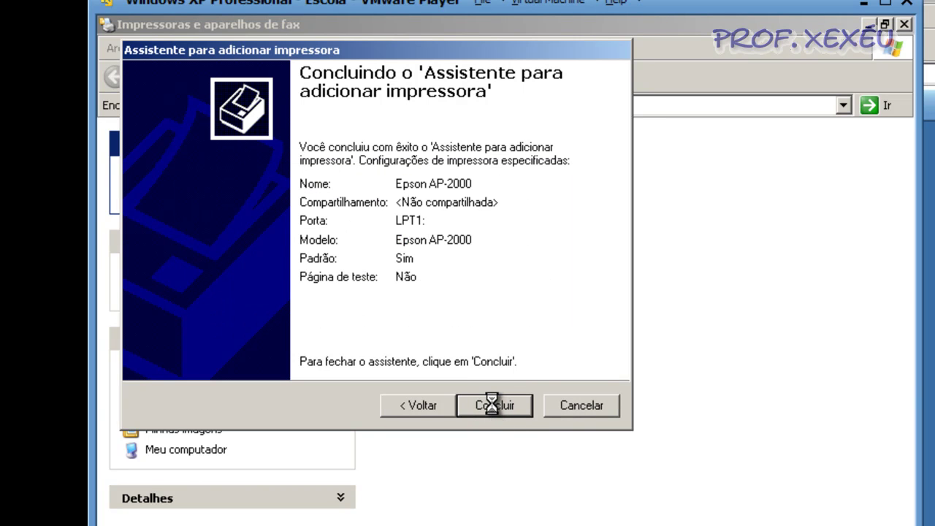
pyautogui.click(492, 402)
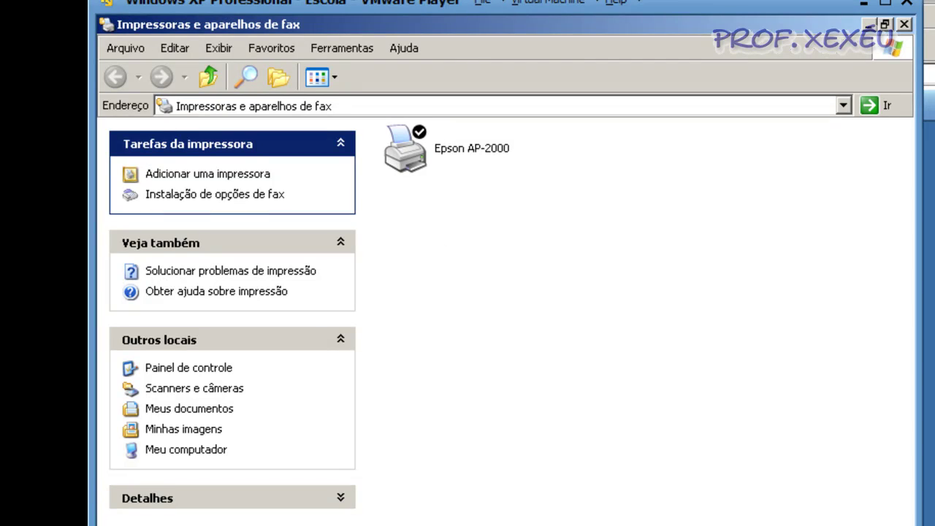
# - Open a blank Bloco de notas document, test its print command with the installed printer and close the program
pyautogui.press('super')
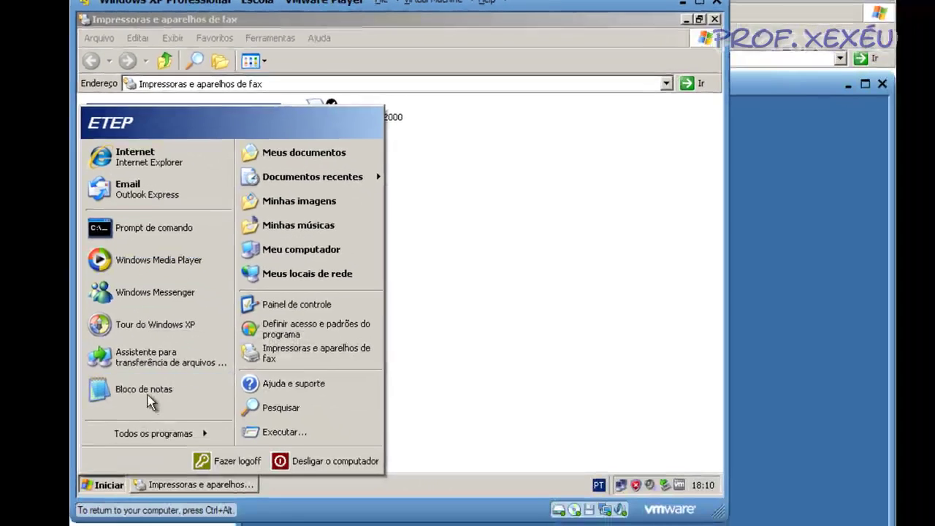
pyautogui.click(183, 496)
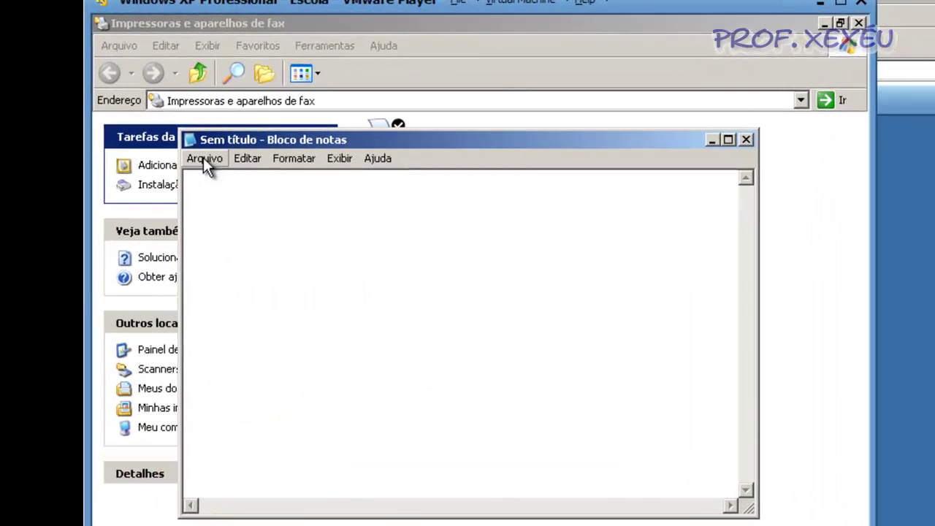
pyautogui.click(204, 158)
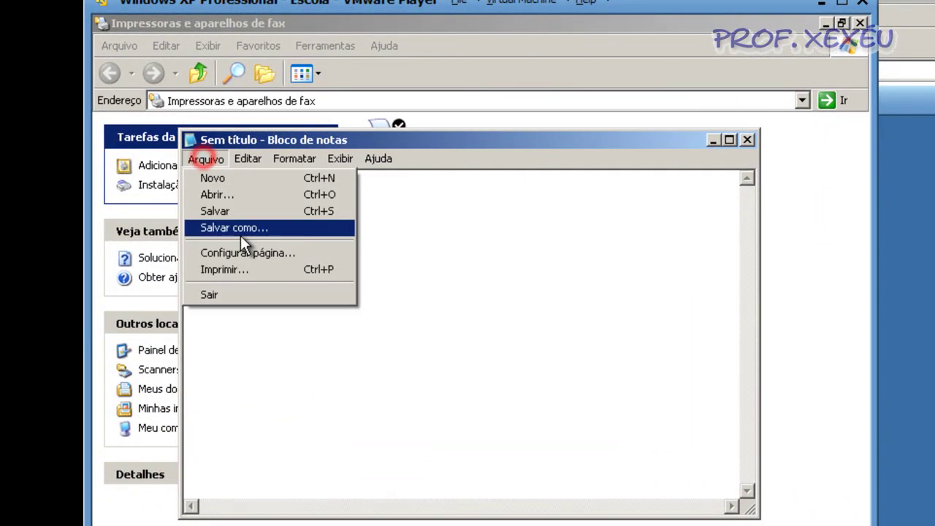
pyautogui.click(242, 269)
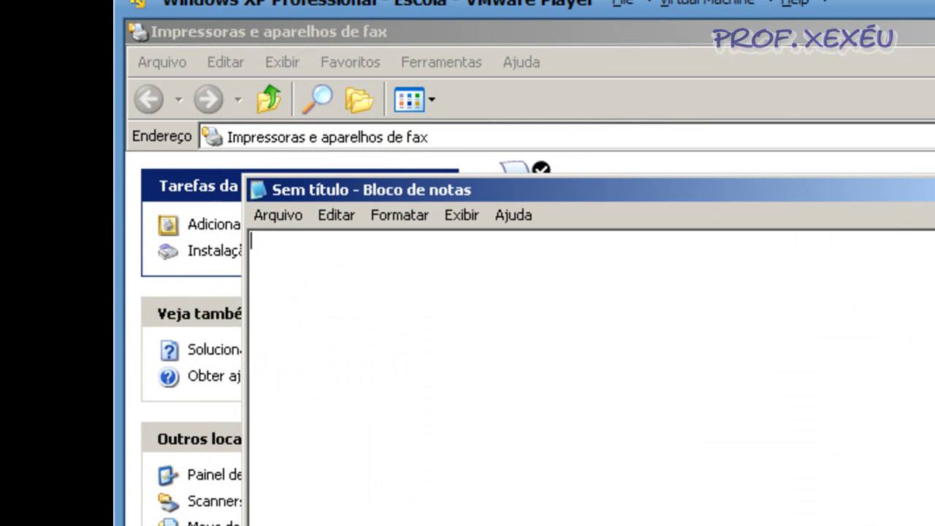
pyautogui.press('Return')
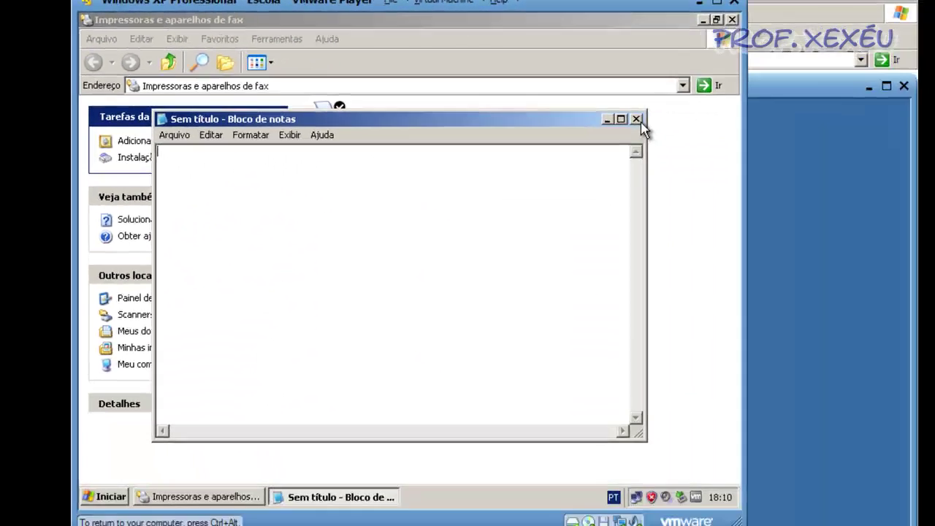
pyautogui.click(849, 158)
pyautogui.click(822, 395)
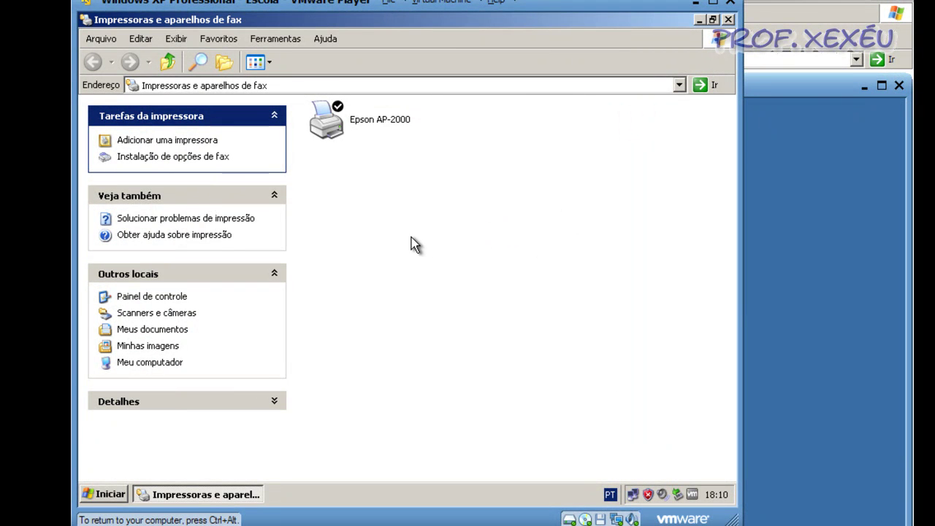
# - Switch to the other virtual machine, delete the Generic / Text Only network printer from Impressoras e aparelhos de fax and close the window
pyautogui.click(801, 268)
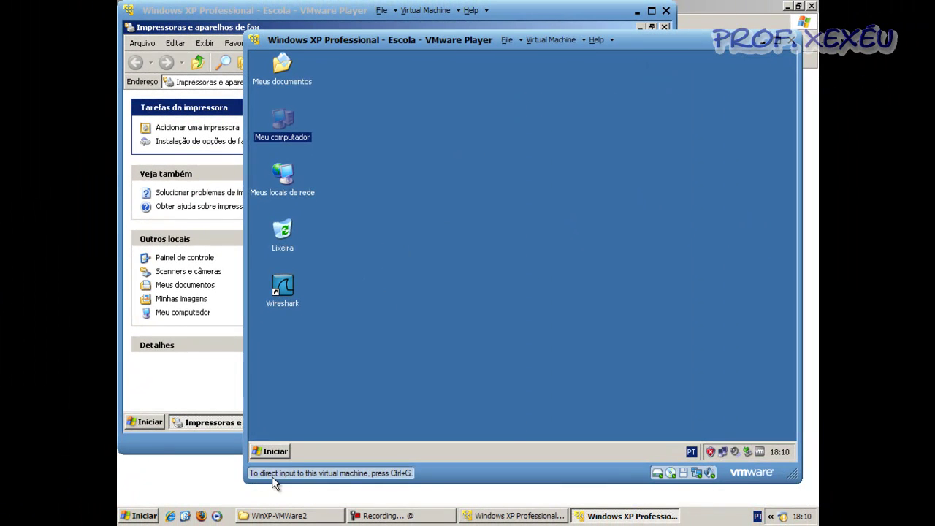
pyautogui.click(276, 451)
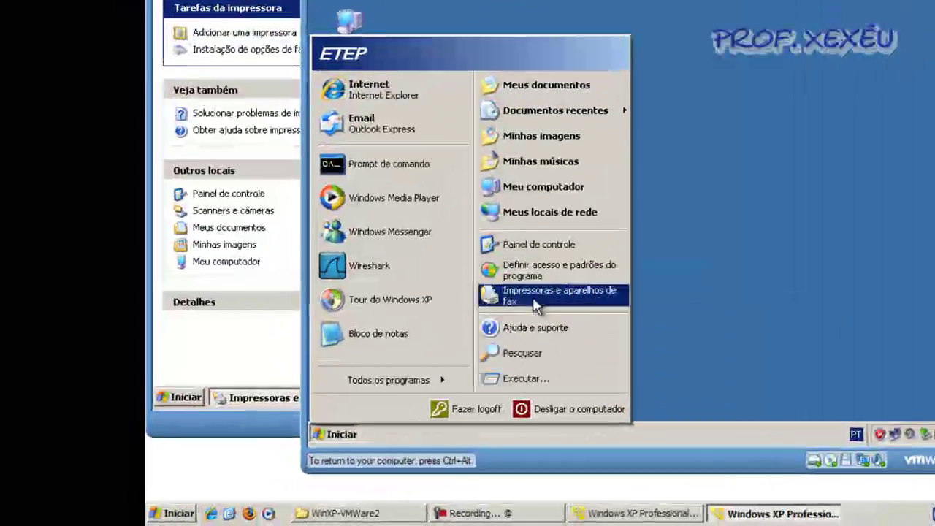
pyautogui.click(534, 299)
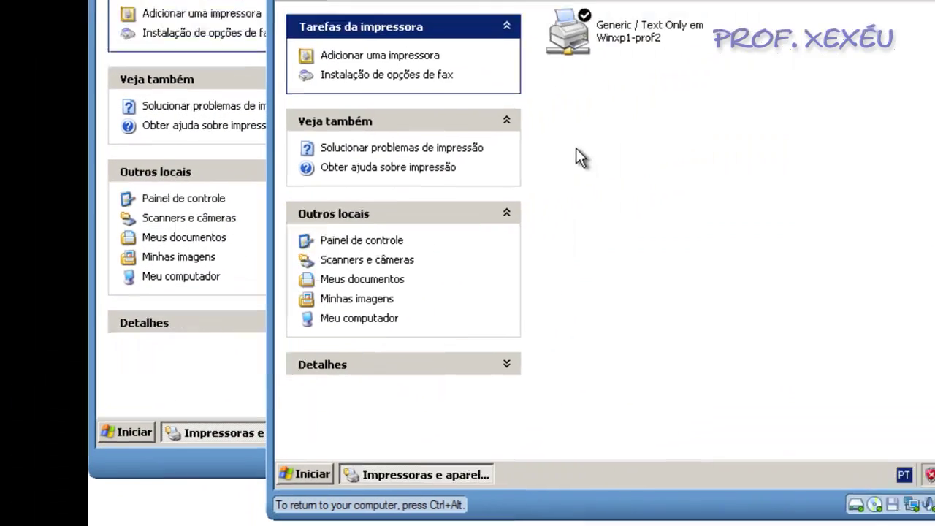
pyautogui.click(573, 38)
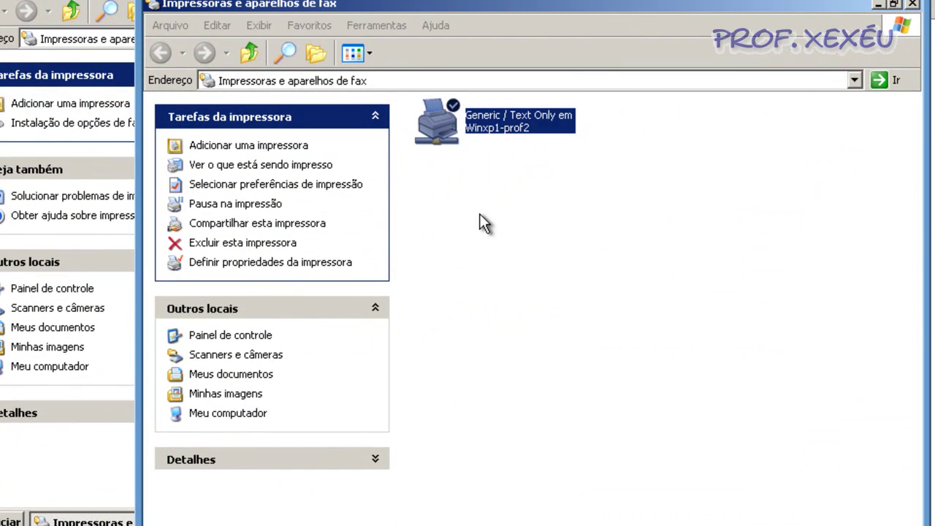
pyautogui.press('Return')
pyautogui.click(541, 316)
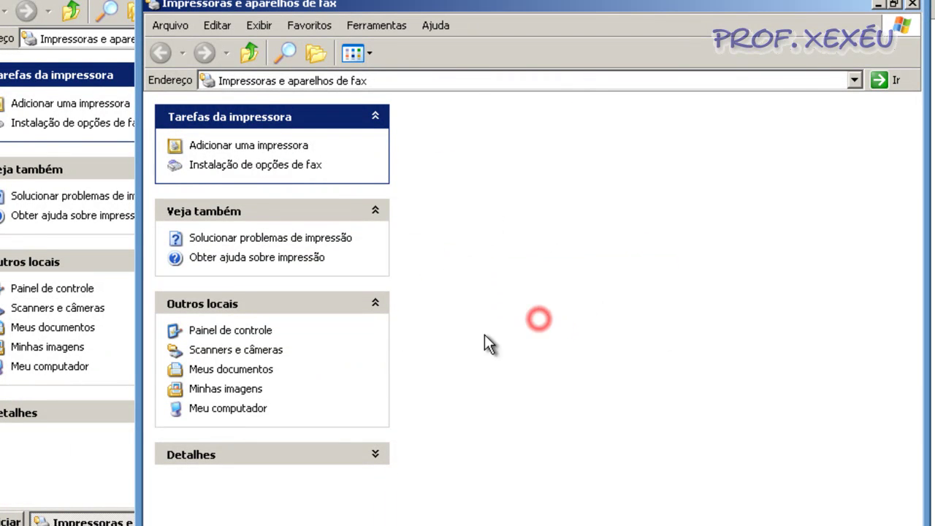
pyautogui.click(914, 6)
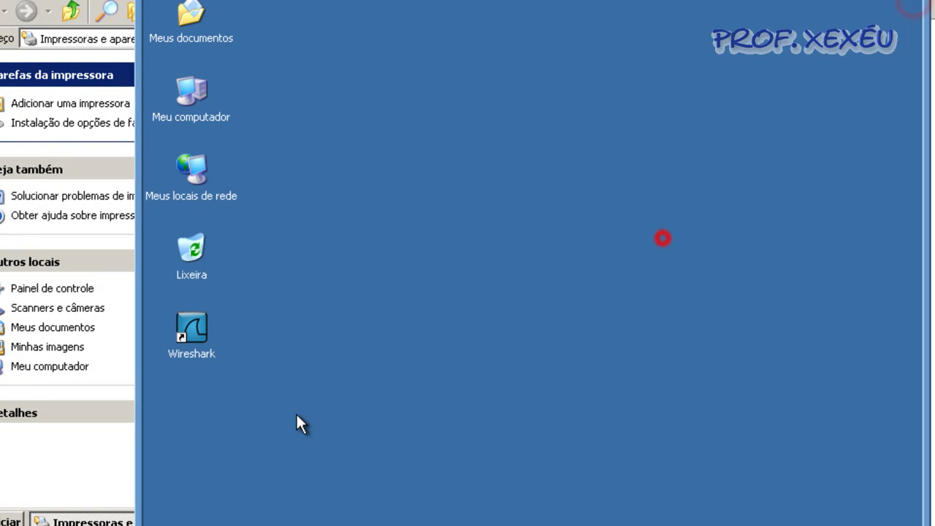
# - Try to print a blank Bloco de notas document here, decline adding a printer, cancel printing and close the program
pyautogui.press('super')
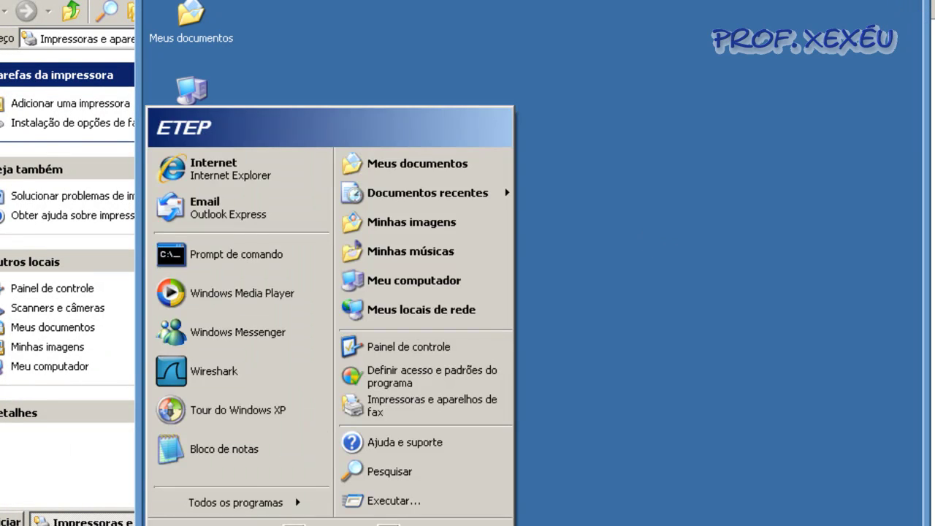
pyautogui.click(271, 440)
pyautogui.click(256, 139)
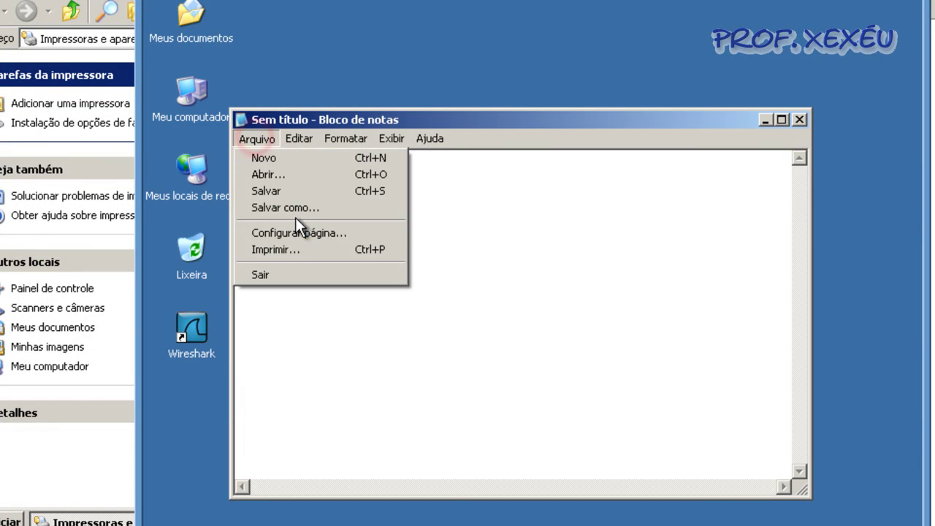
pyautogui.click(296, 250)
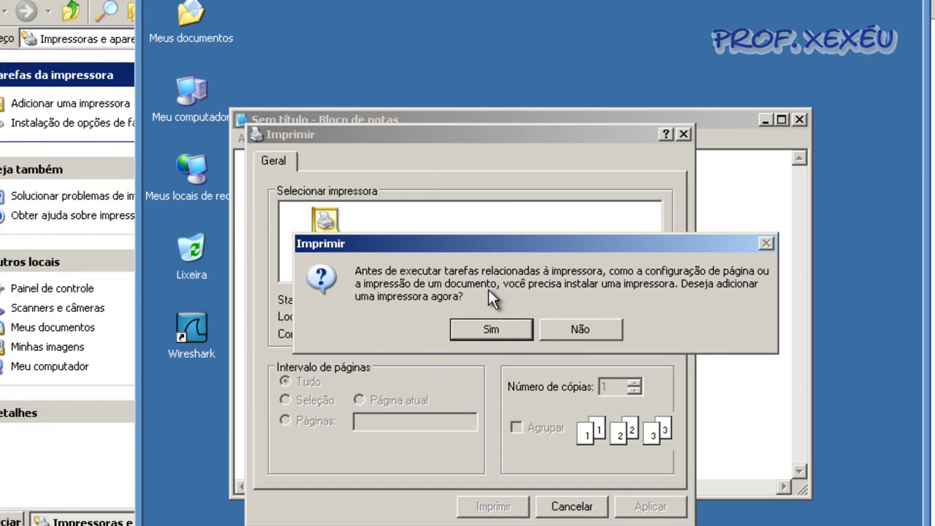
pyautogui.click(584, 331)
pyautogui.click(577, 506)
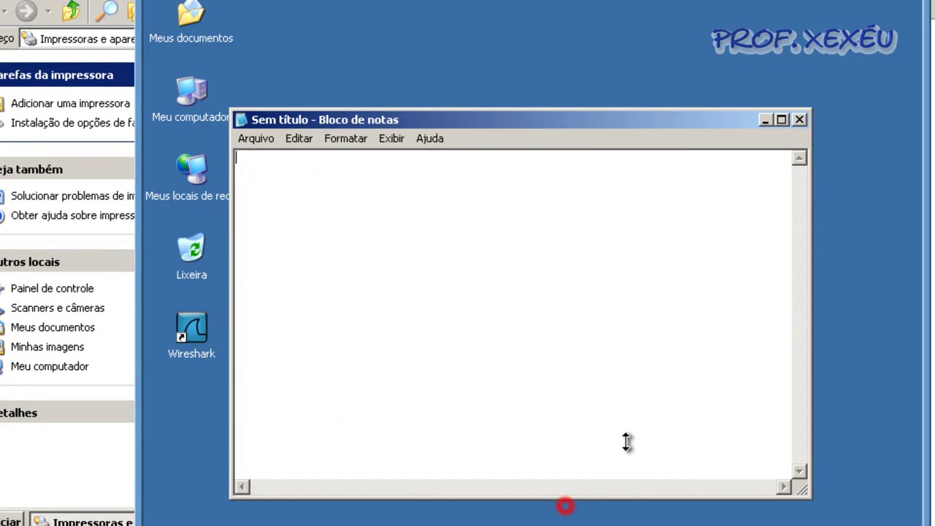
pyautogui.click(800, 121)
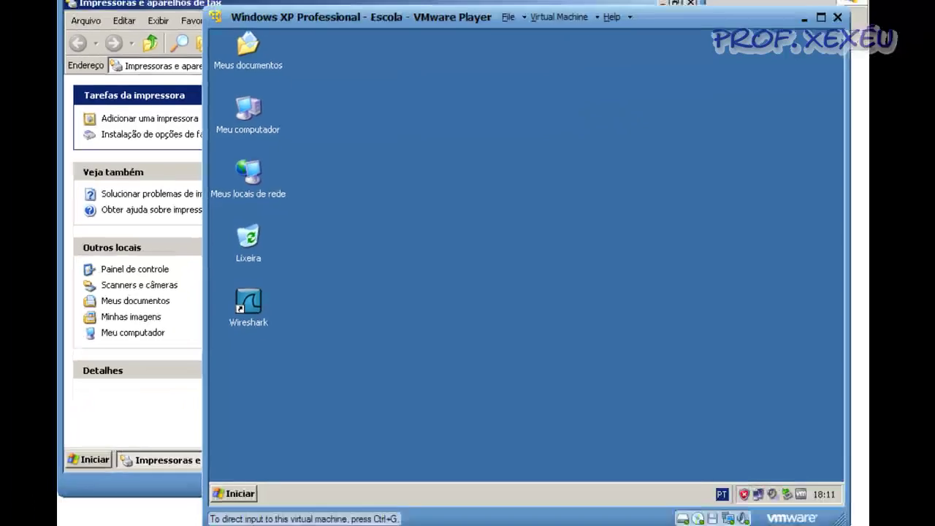
# - Switch to the virtual machine with the Epson AP-2000 printer and share that printer under the name EpsonAP
pyautogui.click(558, 6)
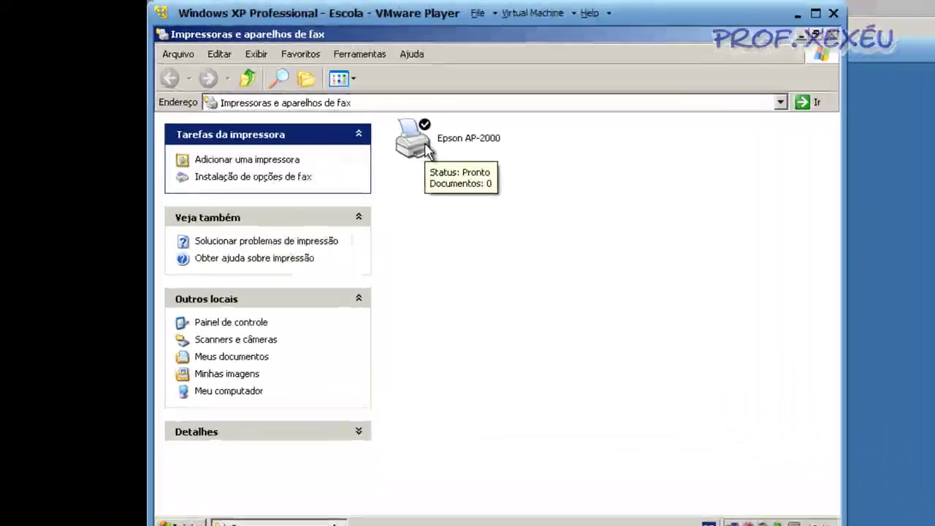
pyautogui.rightClick(340, 117)
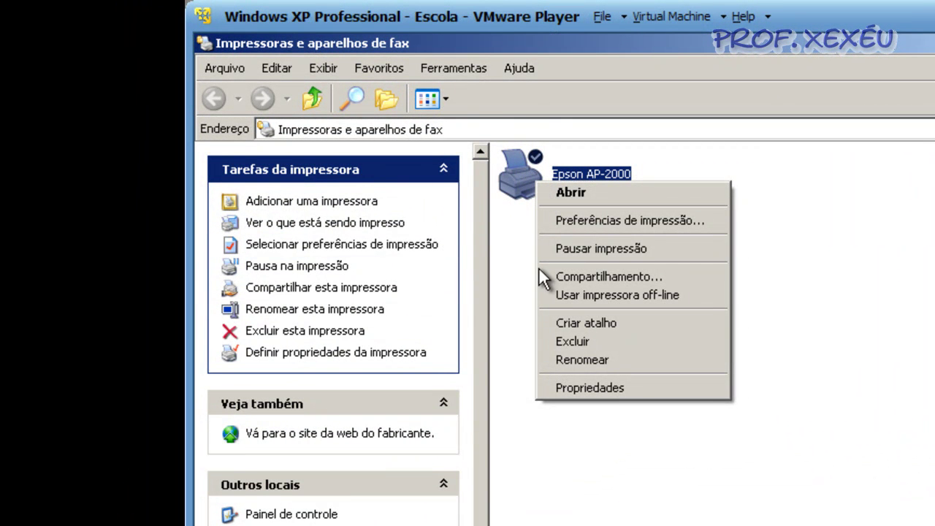
pyautogui.click(584, 280)
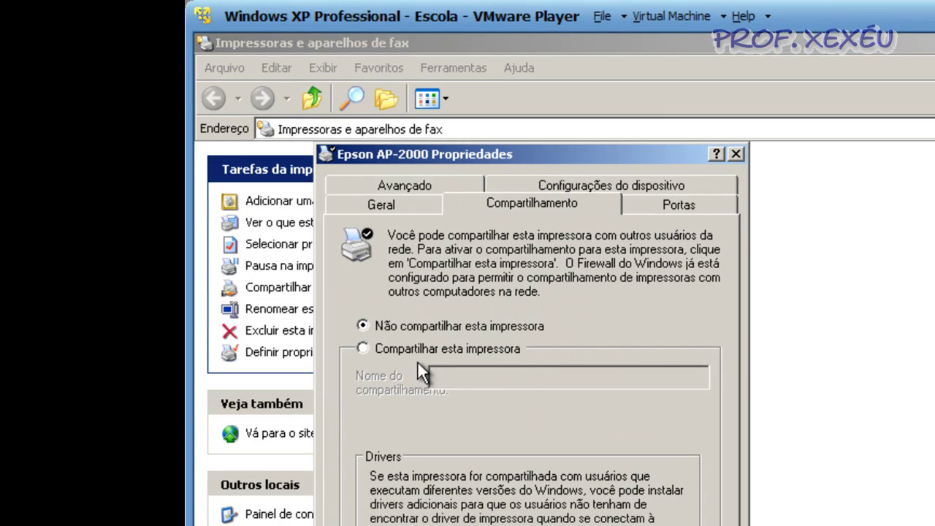
pyautogui.click(397, 346)
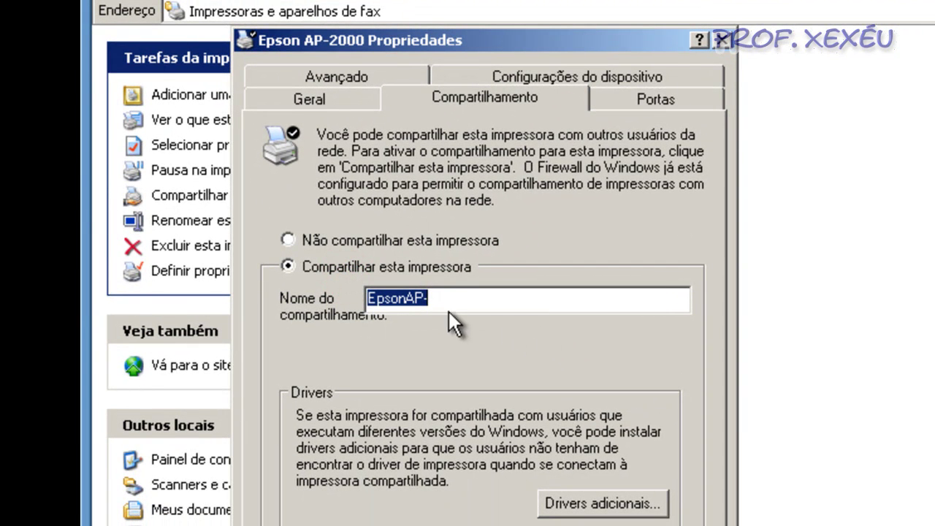
pyautogui.click(456, 305)
pyautogui.press('BackSpace')
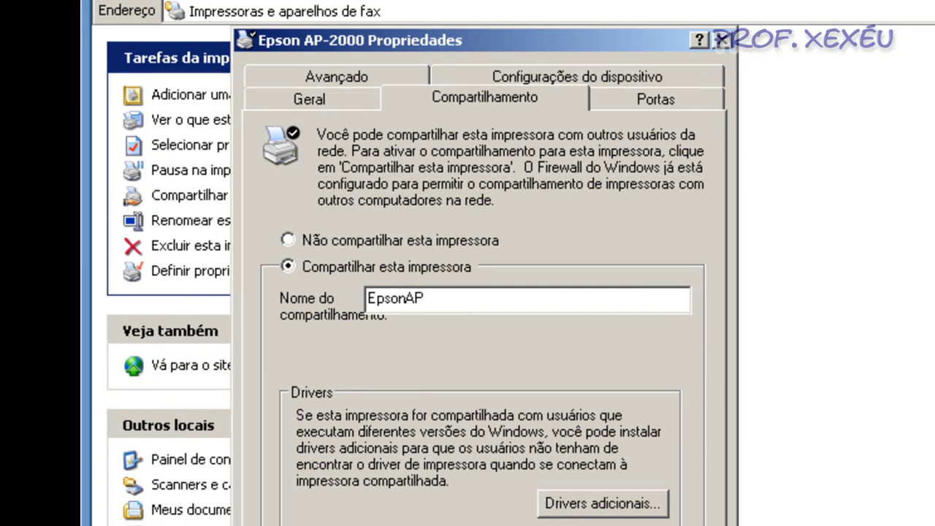
pyautogui.press('Return')
pyautogui.click(478, 133)
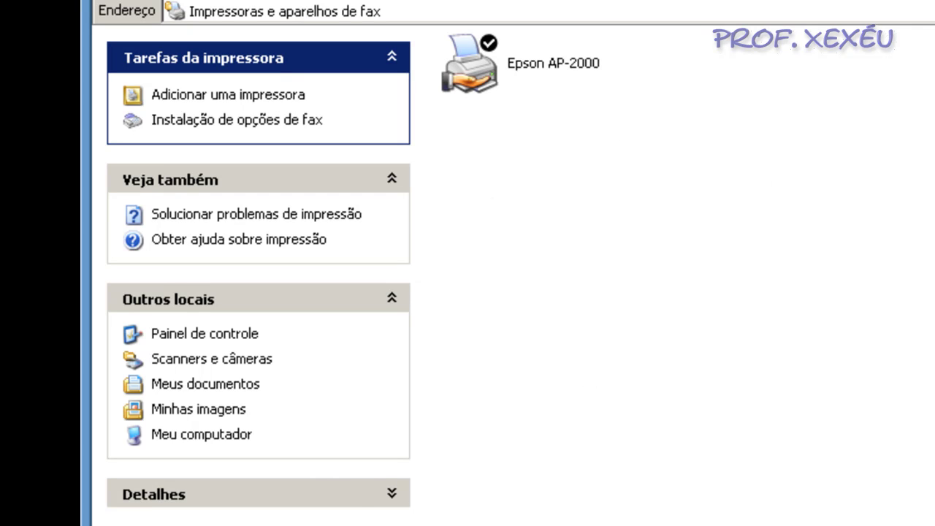
# - Check the shared printer in the print dialog of a blank Bloco de notas document, cancel printing and close all windows
pyautogui.click(131, 525)
pyautogui.click(230, 488)
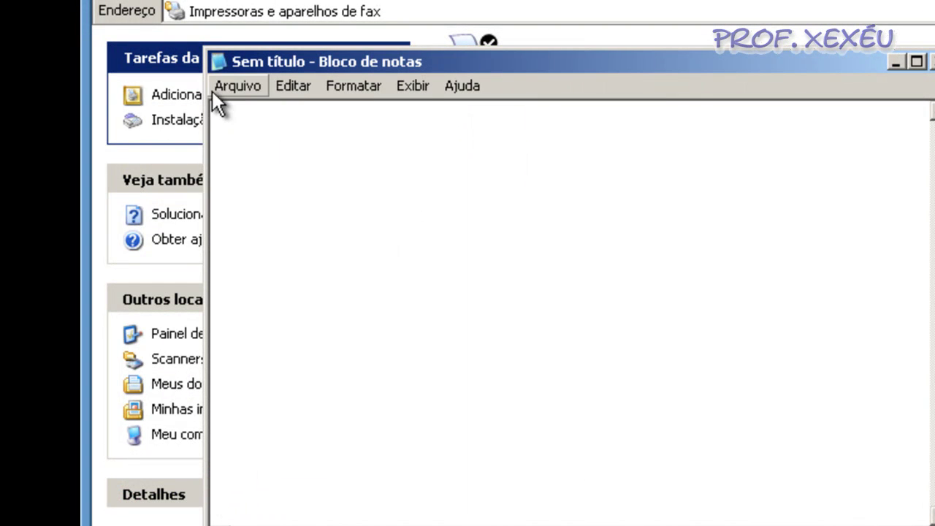
pyautogui.click(225, 86)
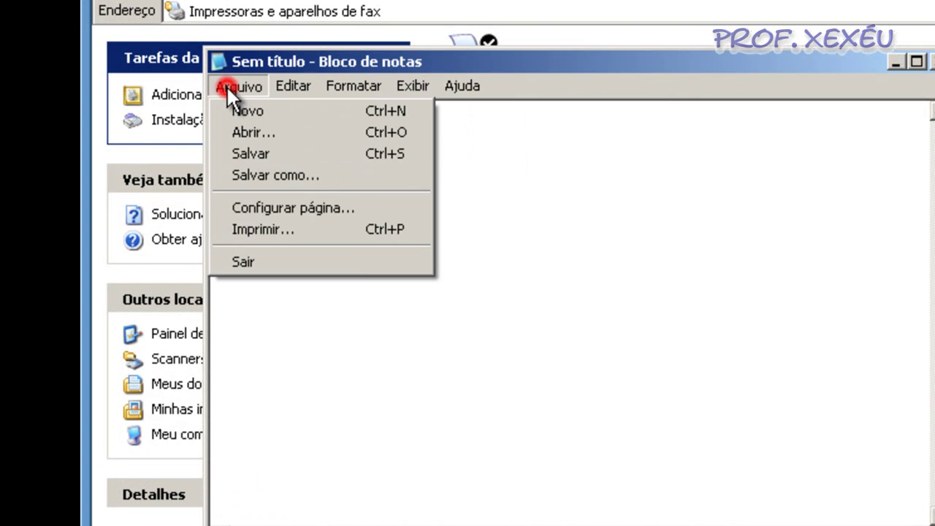
pyautogui.click(339, 227)
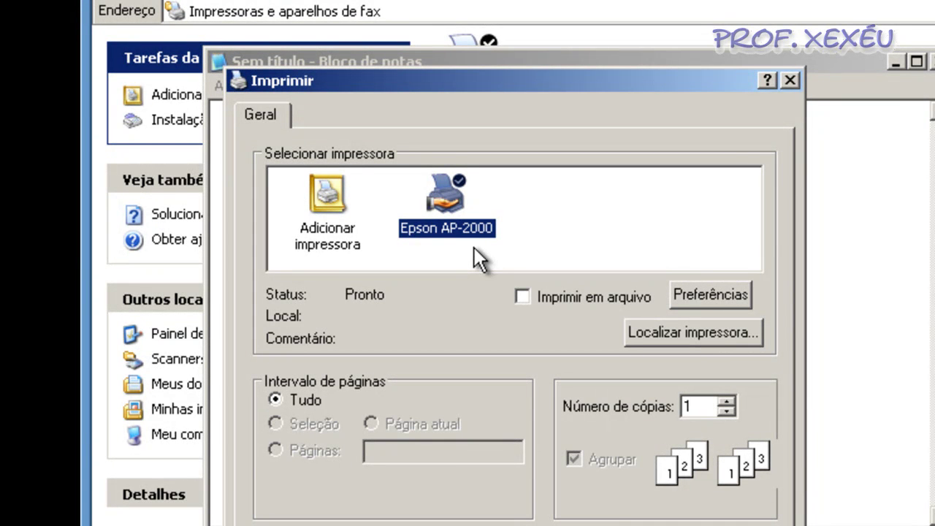
pyautogui.click(662, 525)
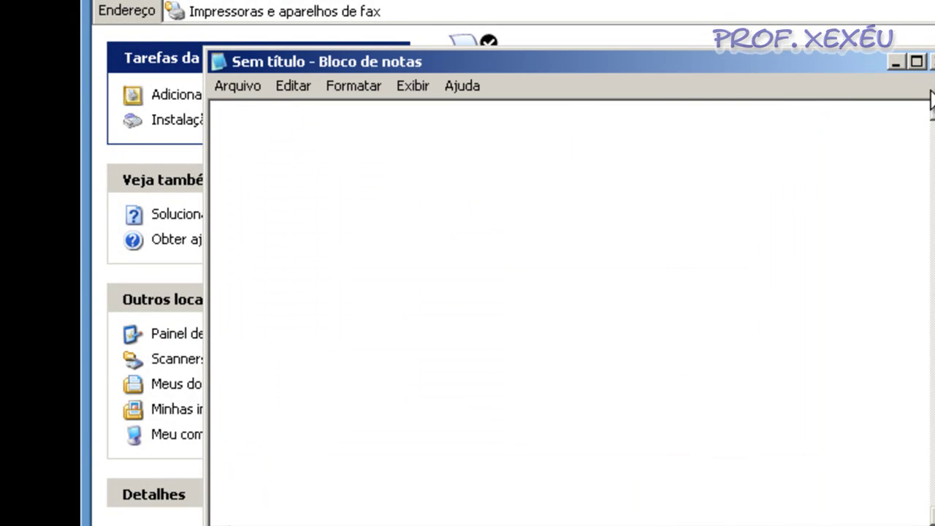
pyautogui.click(785, 83)
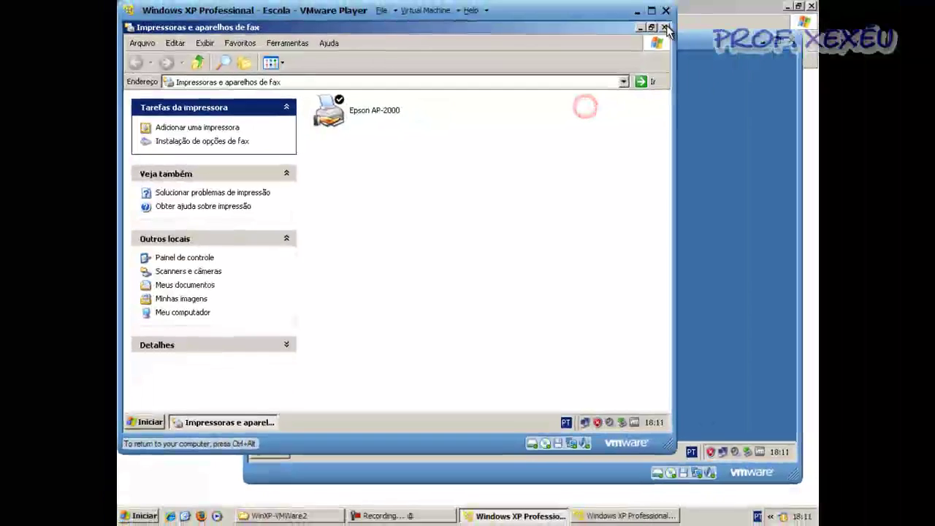
pyautogui.click(665, 28)
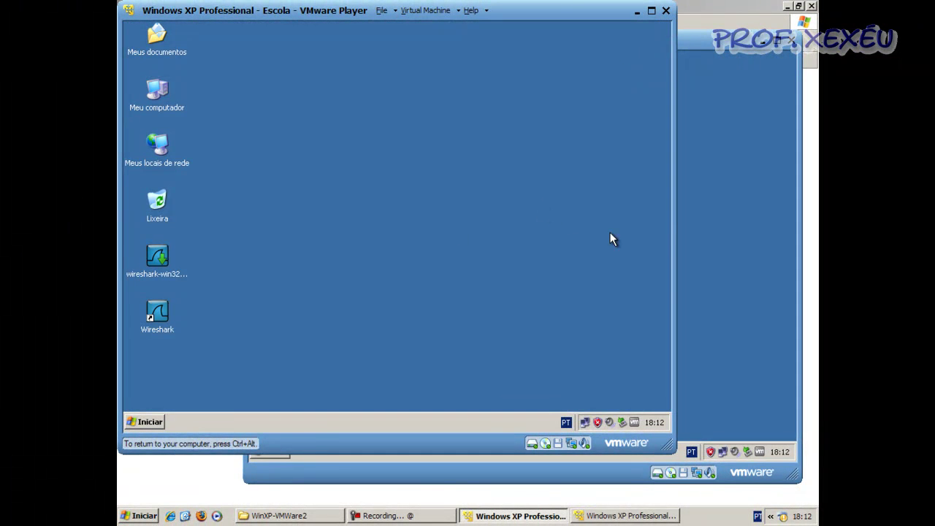
# - Switch to the other virtual machine, check its Impressoras e aparelhos de fax for installed printers and close the window
pyautogui.click(715, 238)
pyautogui.click(271, 451)
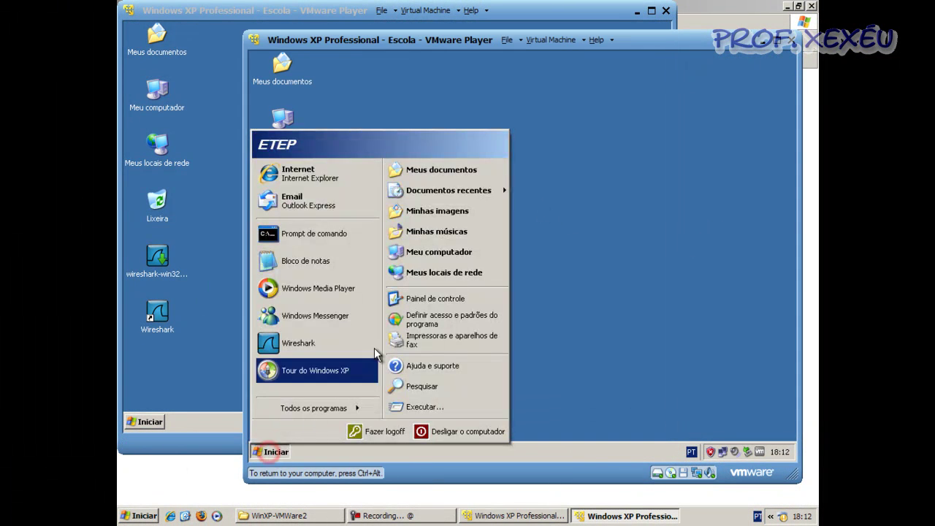
pyautogui.click(432, 344)
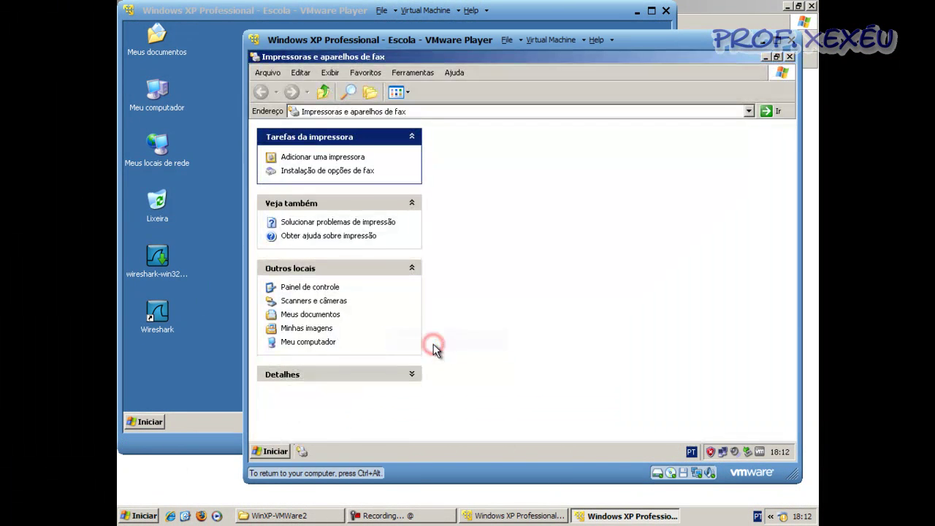
pyautogui.click(790, 56)
pyautogui.click(587, 232)
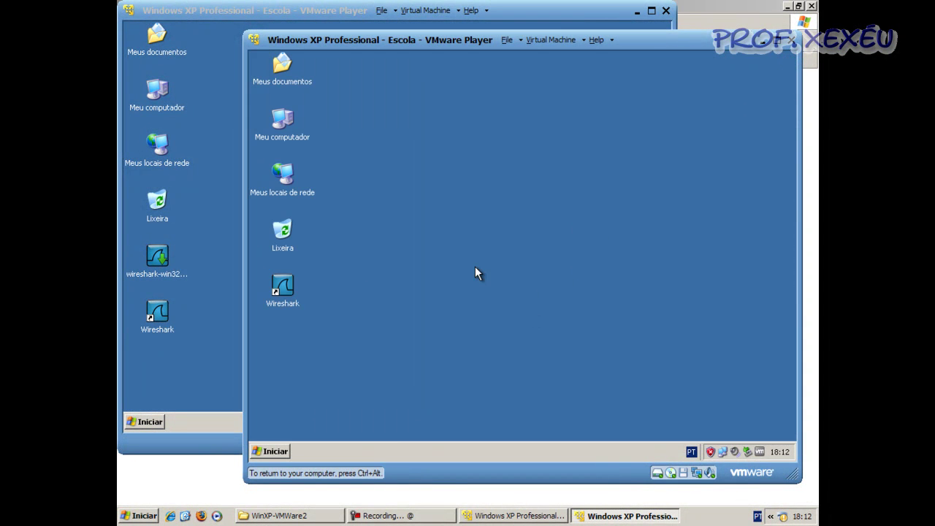
# - Connect to the shared EpsonAP printer on Pc1 through the workgroup computers, accept its driver installation and close the windows
pyautogui.doubleClick(288, 184)
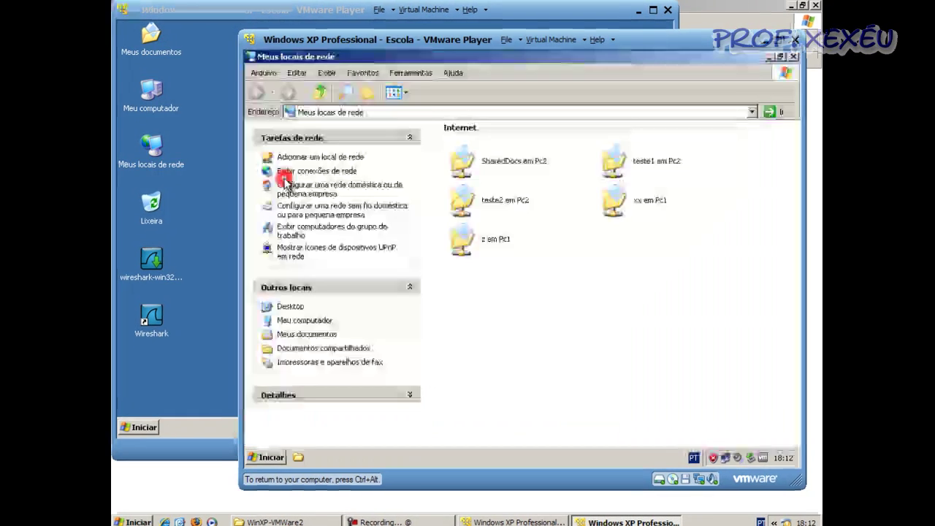
pyautogui.click(168, 310)
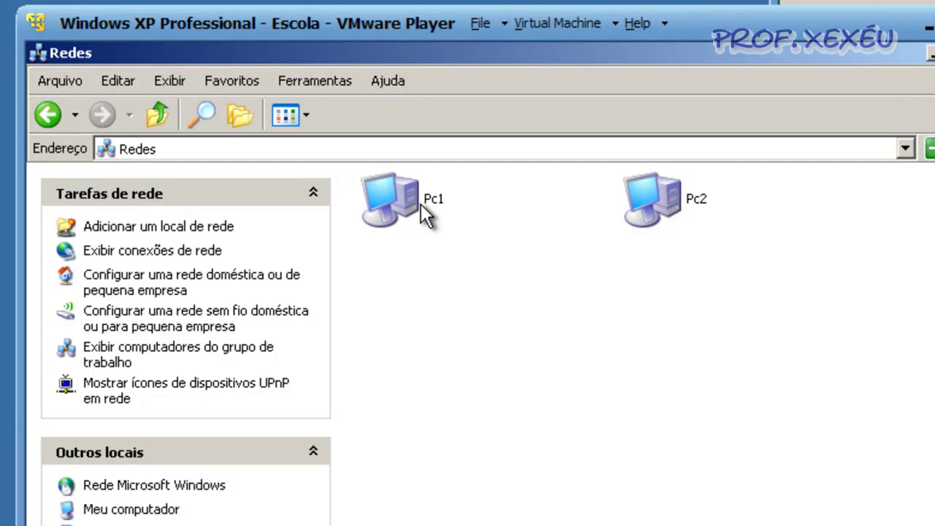
pyautogui.doubleClick(394, 204)
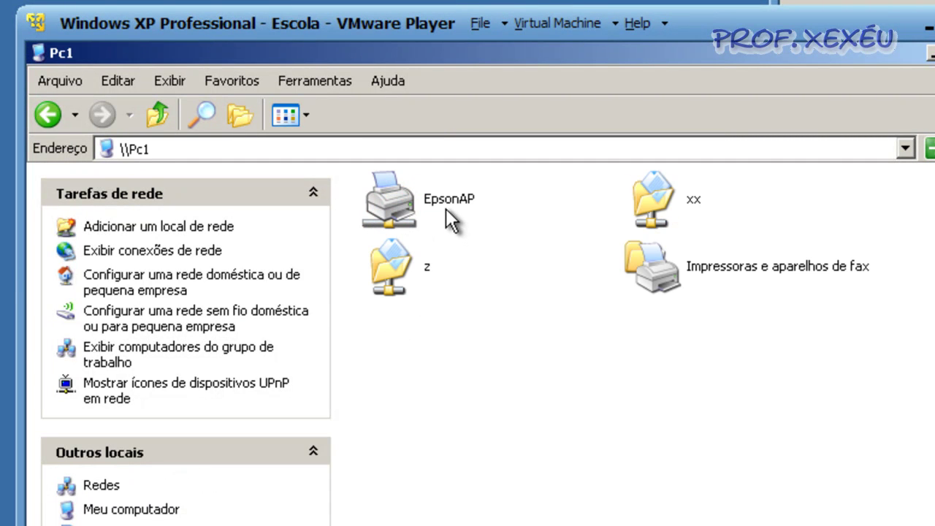
pyautogui.doubleClick(394, 209)
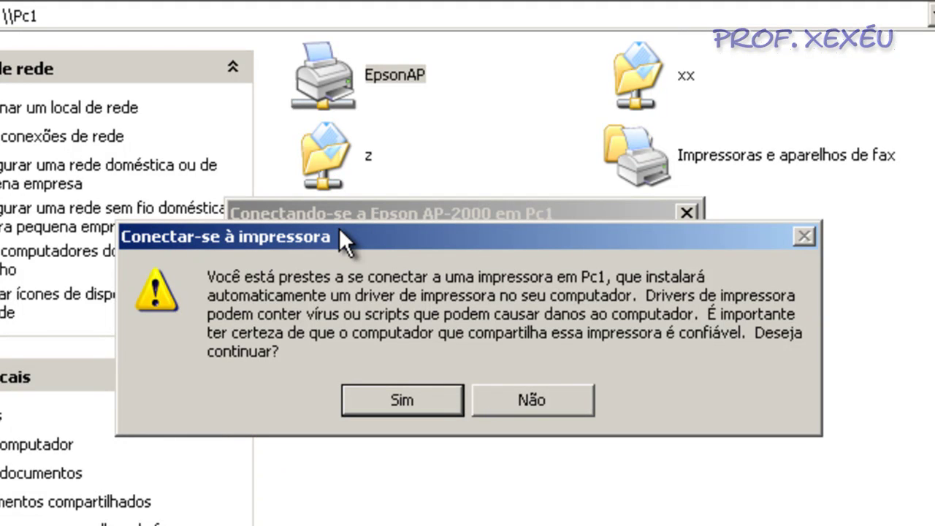
pyautogui.click(412, 387)
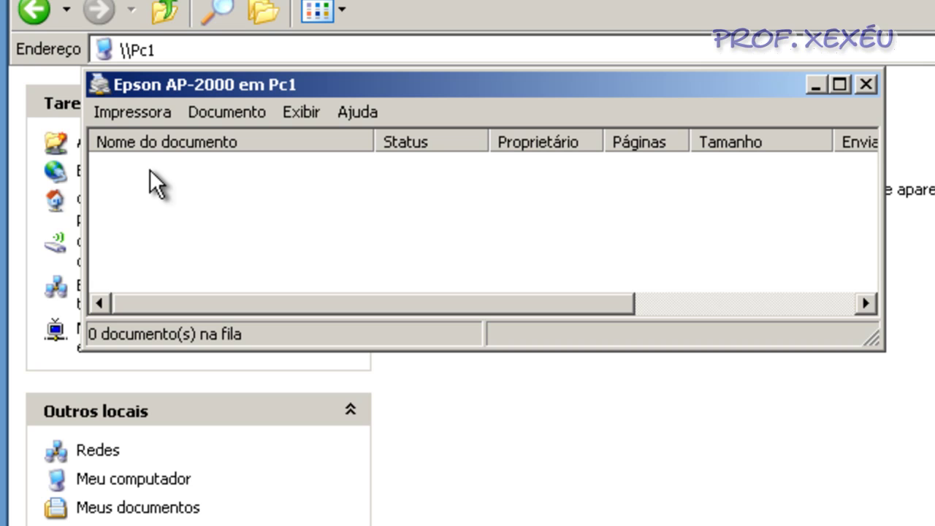
pyautogui.click(867, 85)
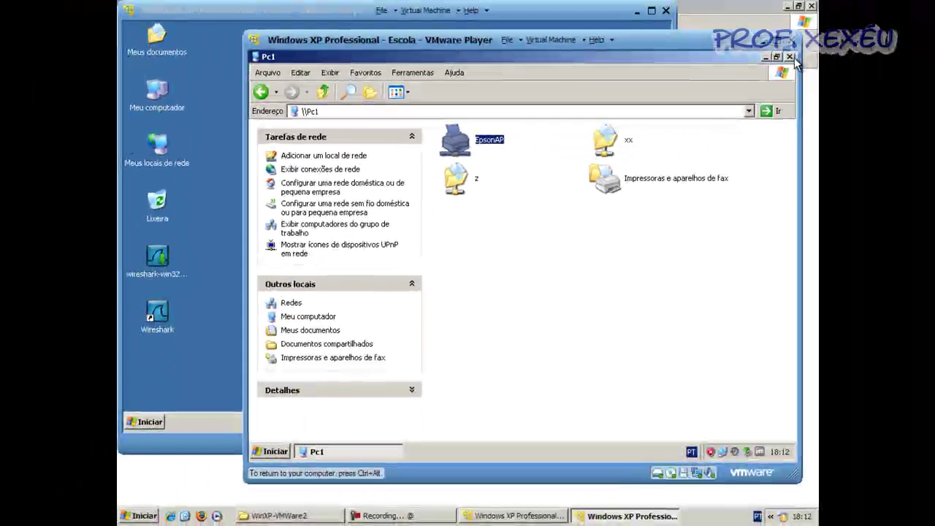
pyautogui.click(795, 51)
# - Check the network printers listed in Impressoras e aparelhos de fax on this machine and close the window
pyautogui.click(321, 397)
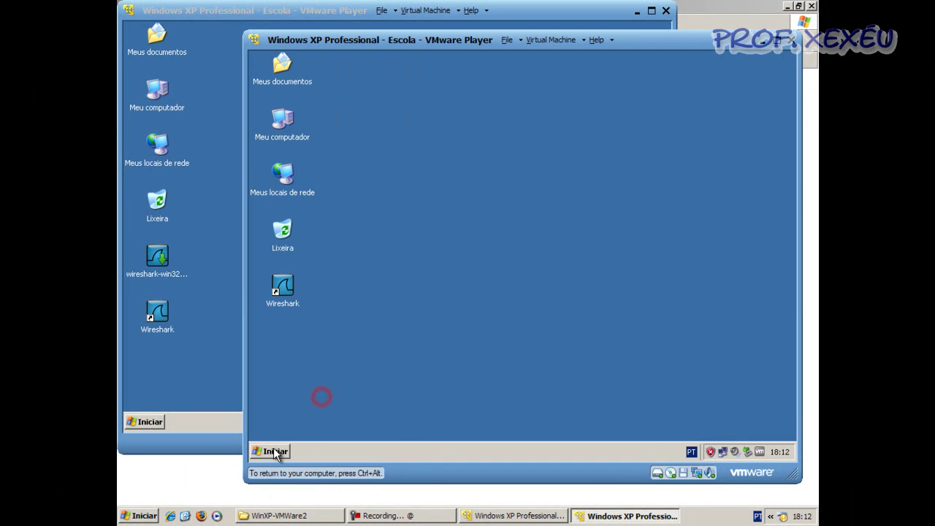
pyautogui.click(273, 450)
pyautogui.click(424, 342)
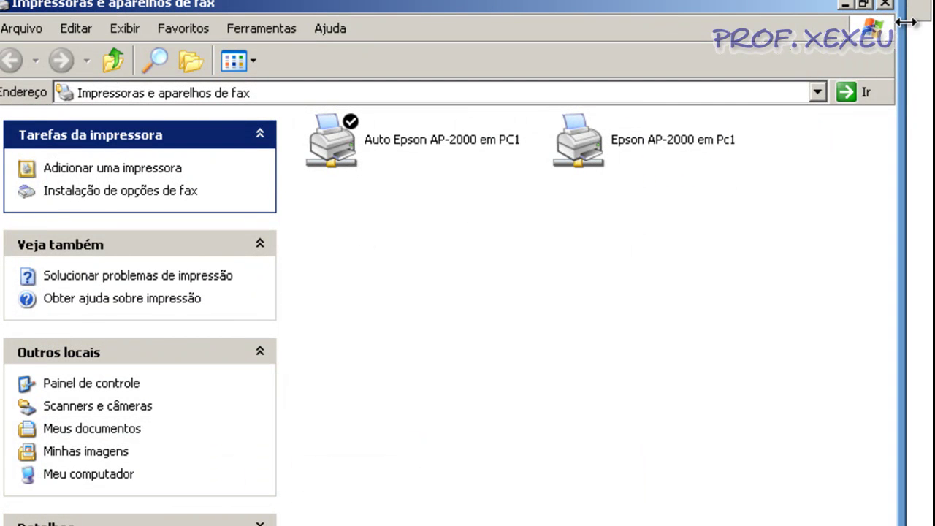
pyautogui.click(886, 8)
# - Examine the network printers available for printing a blank Bloco de notas document, cancel printing and close the program
pyautogui.click(439, 353)
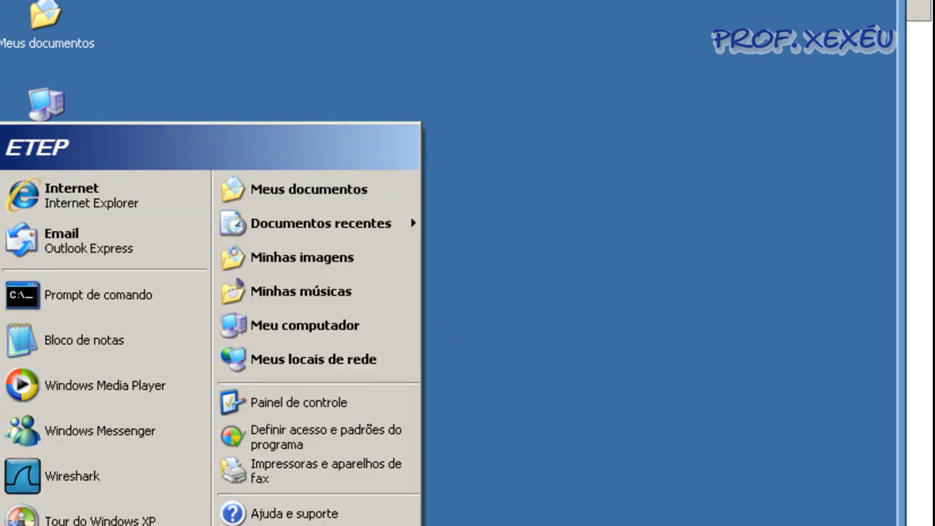
pyautogui.click(115, 340)
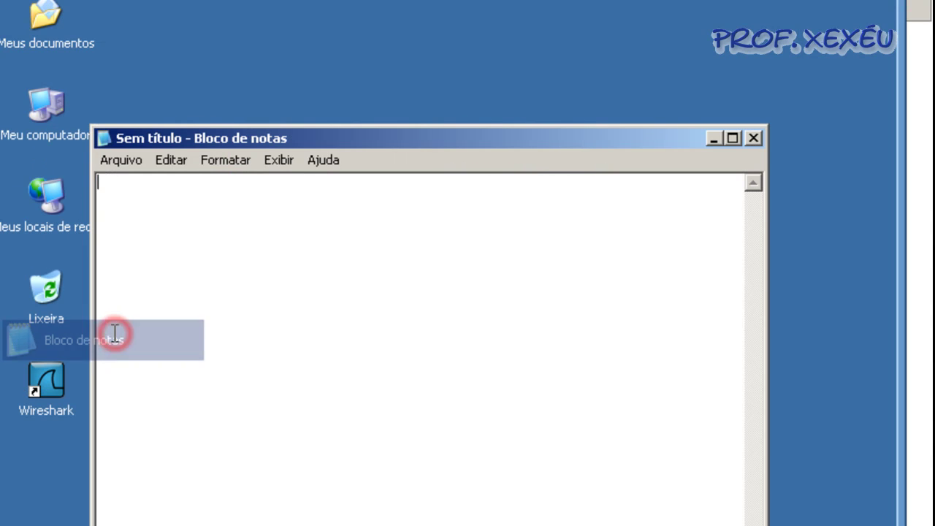
pyautogui.click(131, 158)
pyautogui.click(146, 289)
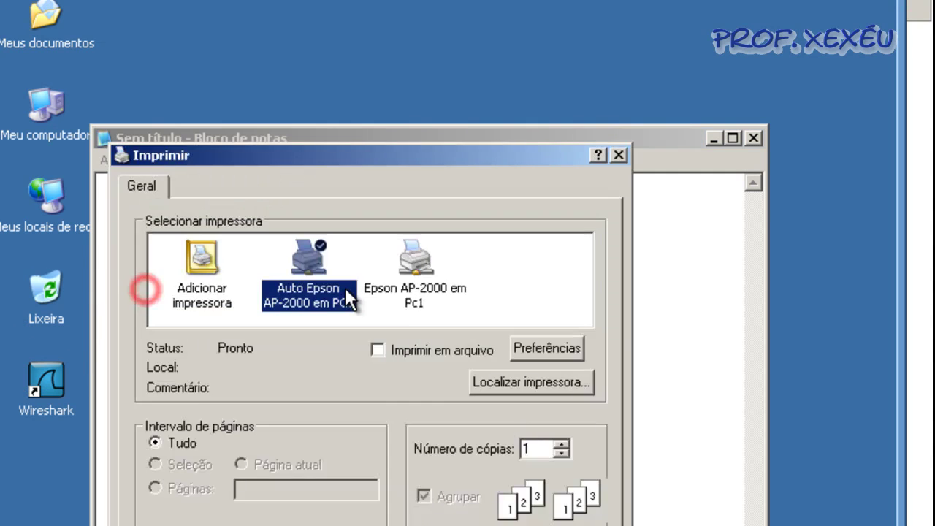
pyautogui.moveTo(376, 297)
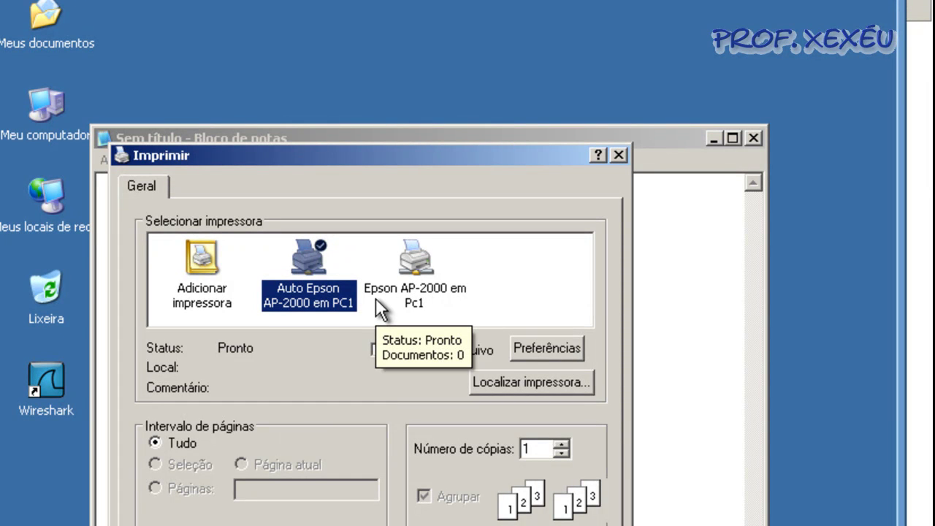
pyautogui.moveTo(348, 307)
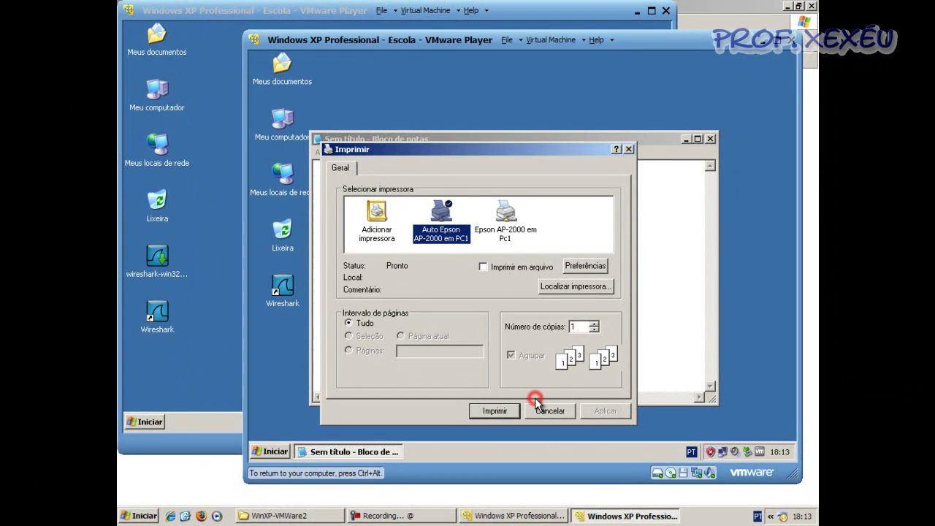
pyautogui.click(544, 409)
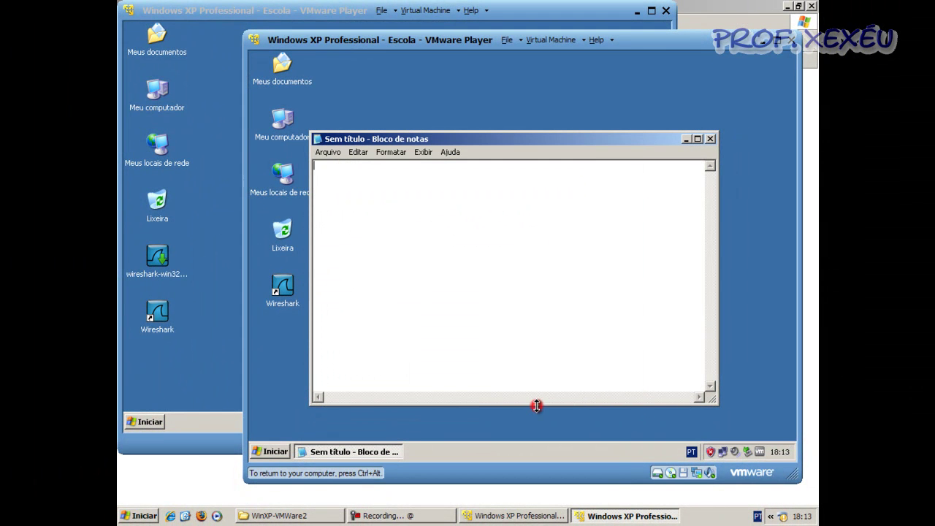
pyautogui.click(709, 138)
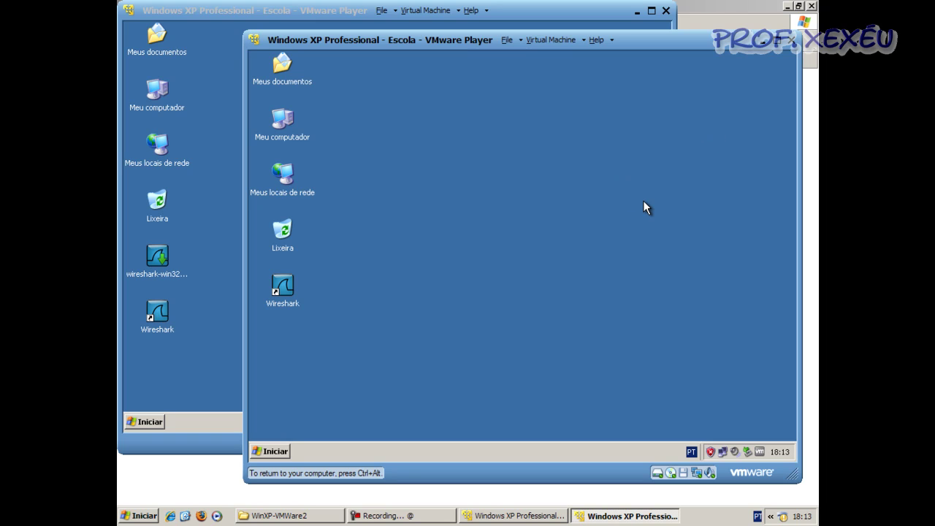
# - Release the pointer from the virtual machine, move its window lower on the host desktop and switch to the other virtual machine
pyautogui.hotkey('ctrl', 'alt')
pyautogui.moveTo(685, 46); pyautogui.dragTo(695, 119)
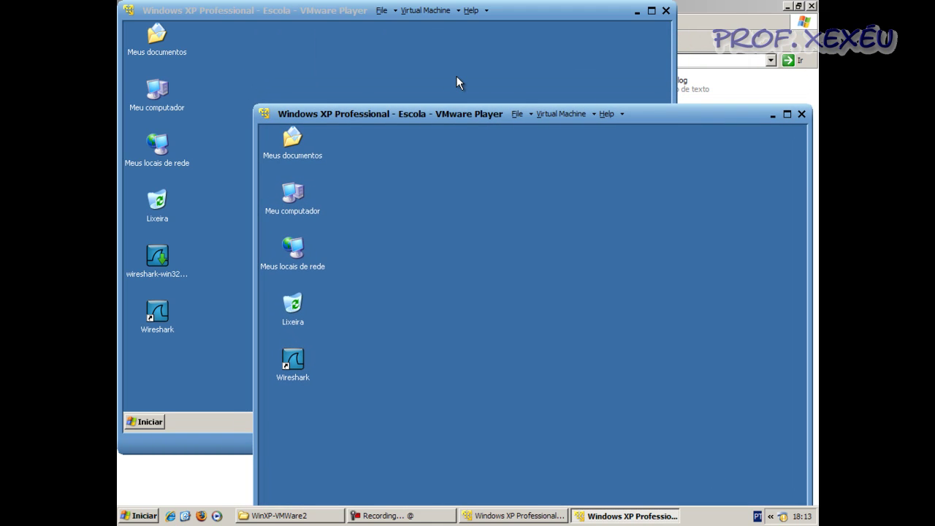
pyautogui.click(456, 76)
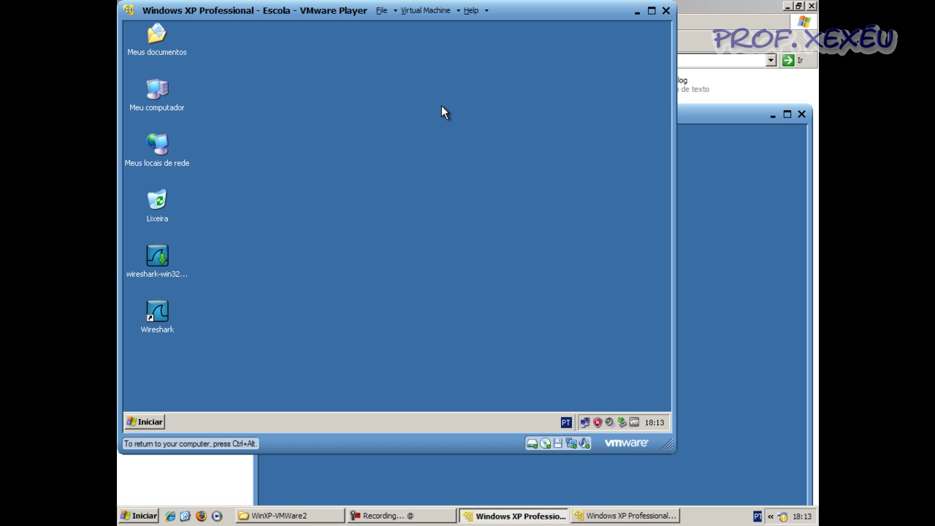
# - Browse the workgroup computers from Meus locais de rede and open Pc2 to view its shared resources
pyautogui.doubleClick(177, 168)
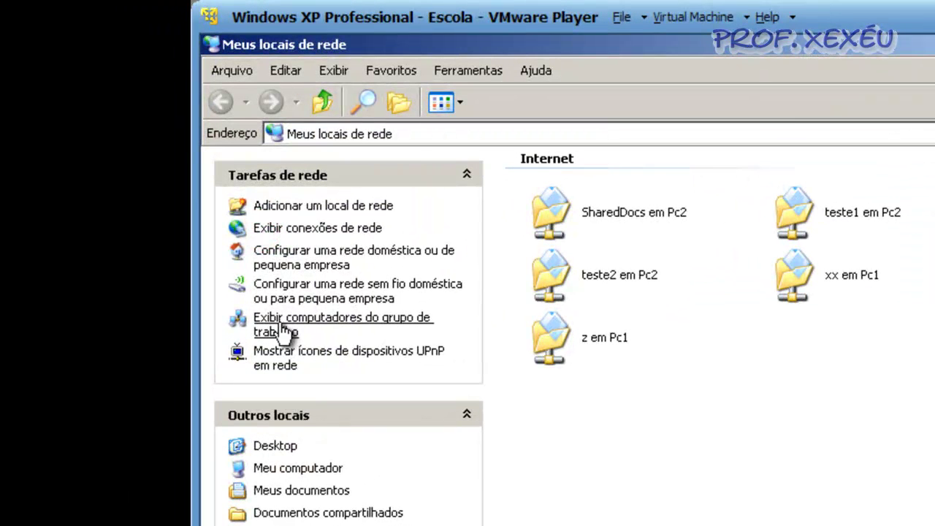
pyautogui.click(281, 330)
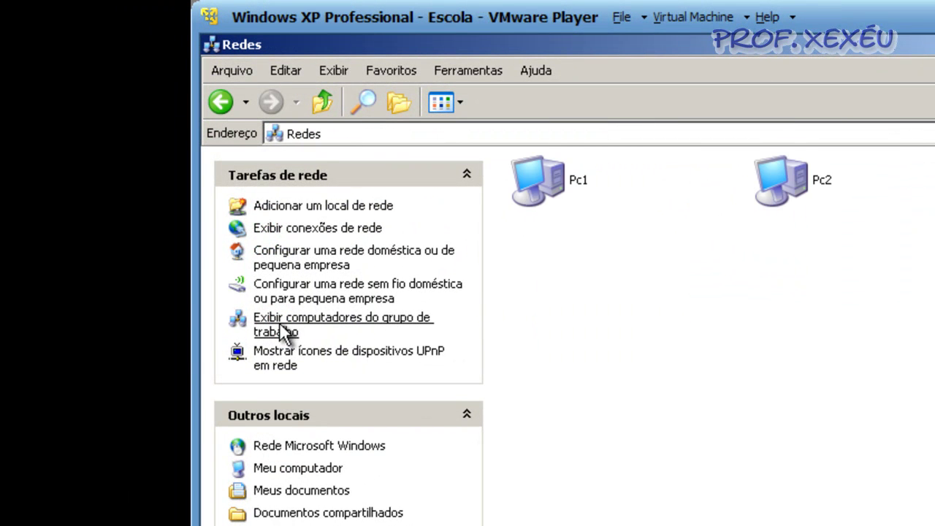
pyautogui.doubleClick(777, 191)
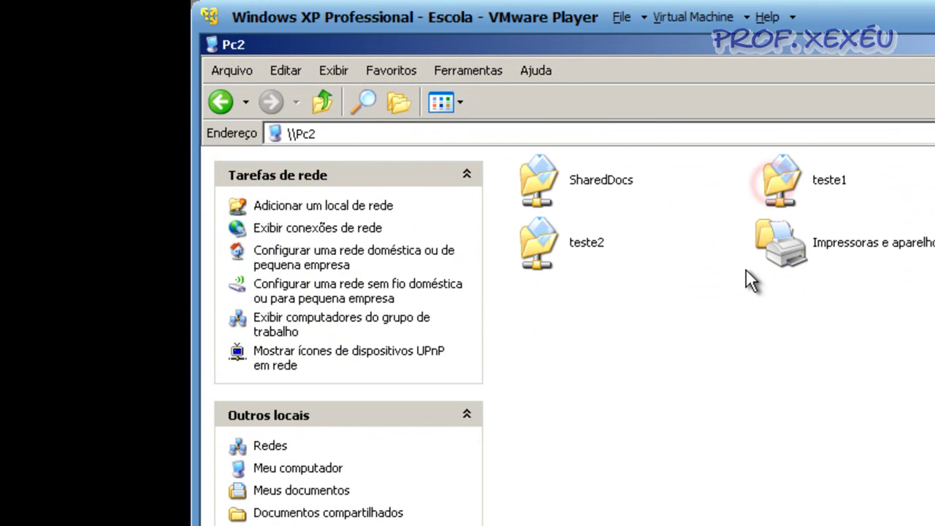
# - Create a new folder with the default name inside the teste2 share on Pc2 and close the window
pyautogui.doubleClick(540, 247)
pyautogui.rightClick(563, 221)
pyautogui.click(613, 389)
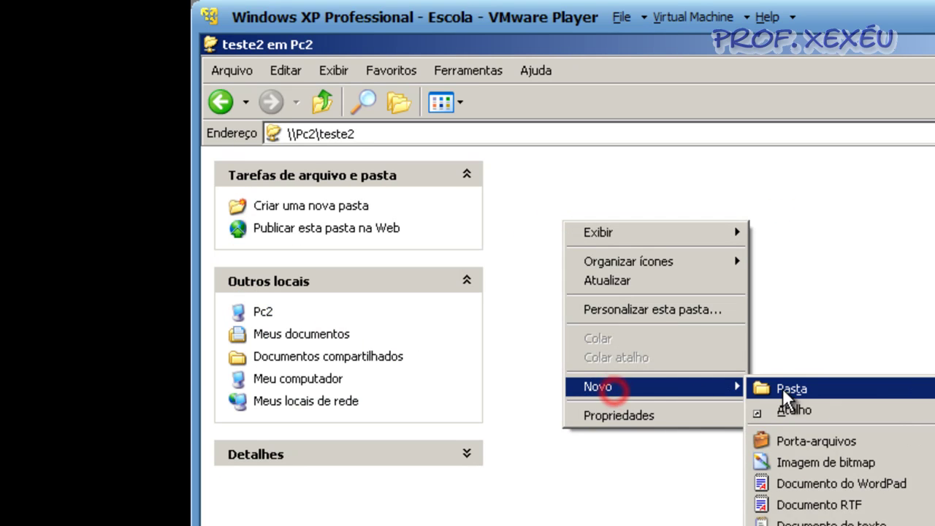
pyautogui.click(786, 389)
pyautogui.click(726, 415)
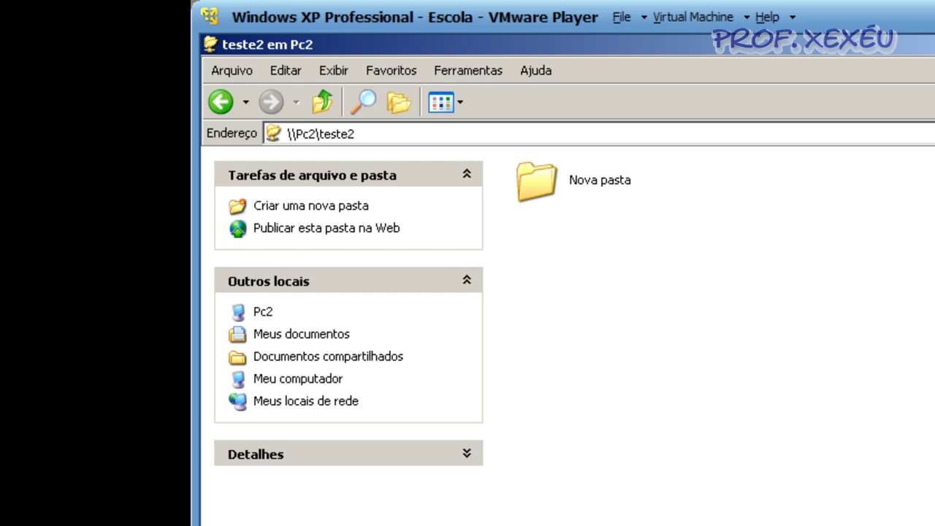
pyautogui.hotkey('alt', 'F4')
pyautogui.click(798, 216)
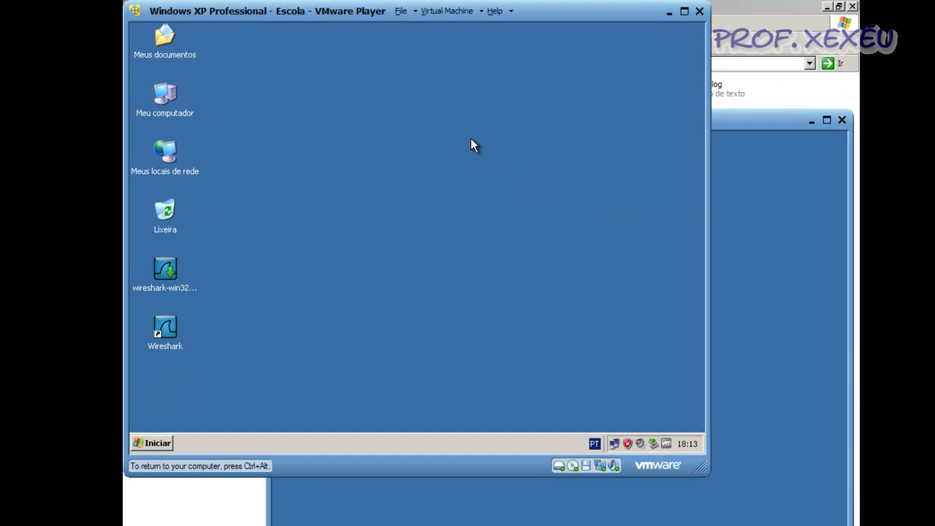
# - Check the drives in Meu computador and the workgroup computers in Meus locais de rede, closing each window
pyautogui.doubleClick(155, 90)
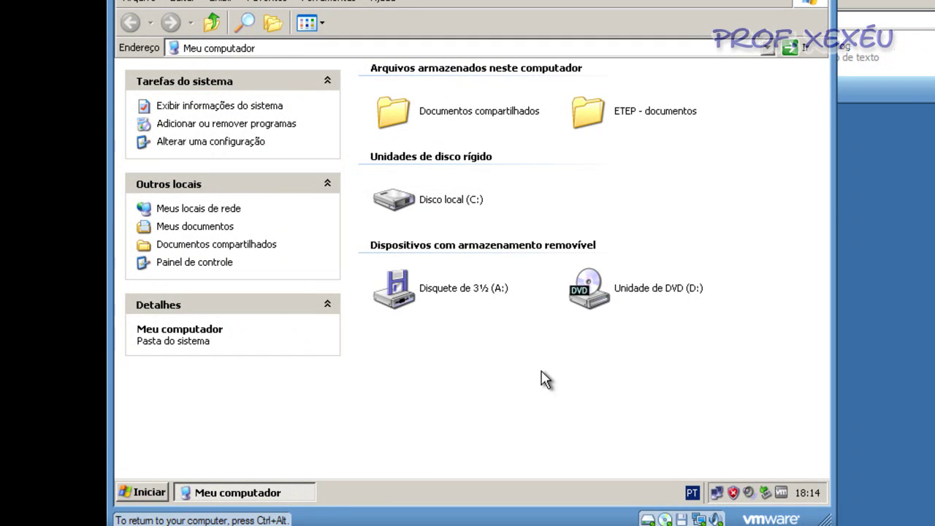
pyautogui.click(820, 0)
pyautogui.click(604, 153)
pyautogui.doubleClick(149, 127)
pyautogui.click(147, 203)
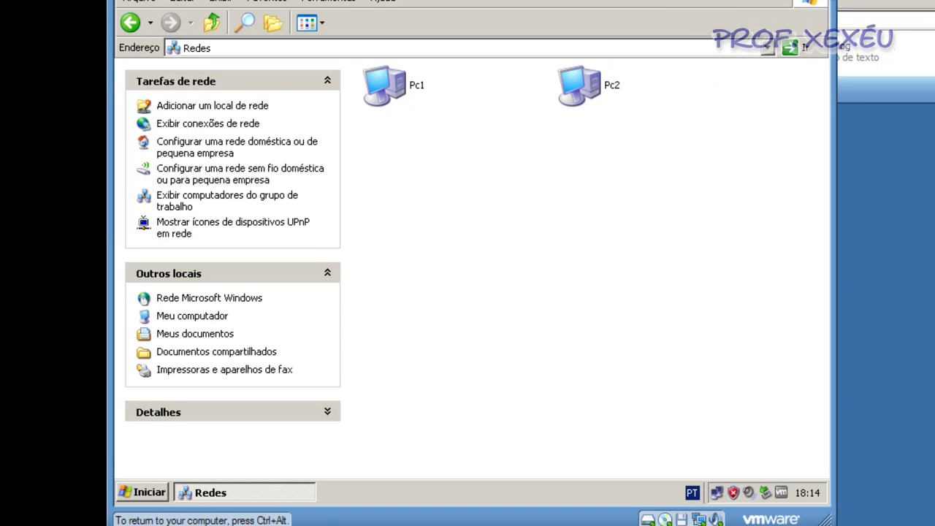
pyautogui.hotkey('alt', 'F4')
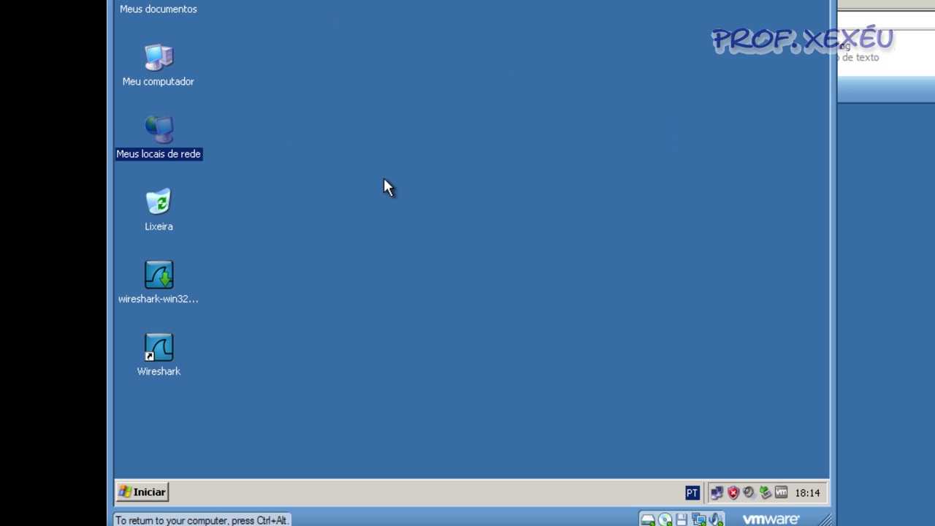
# - Map the teste1 share on Pc2 as network drive Z: with reconnection at logon and close the open windows
pyautogui.doubleClick(151, 123)
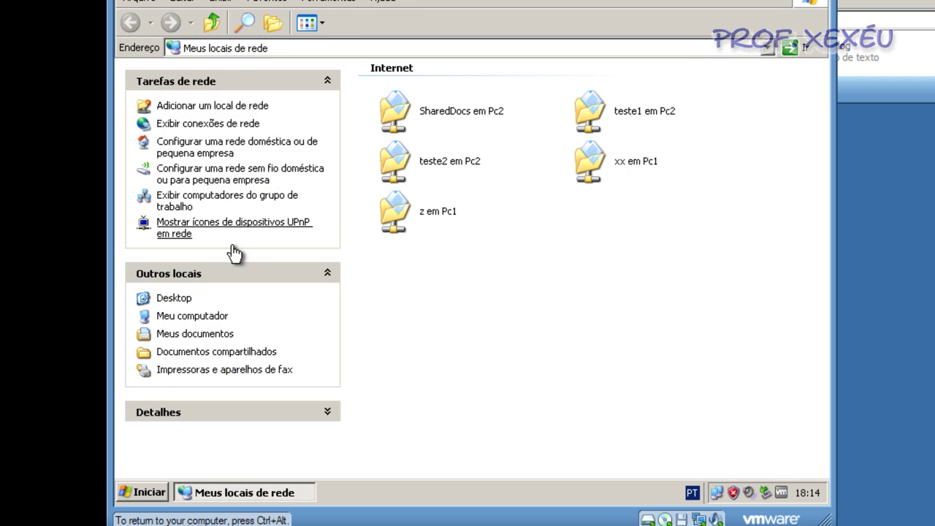
pyautogui.click(170, 200)
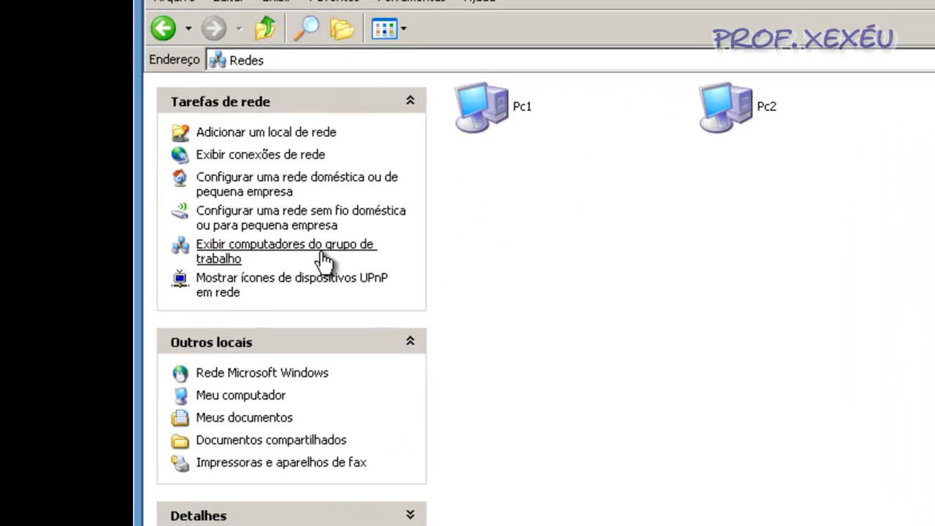
pyautogui.doubleClick(744, 115)
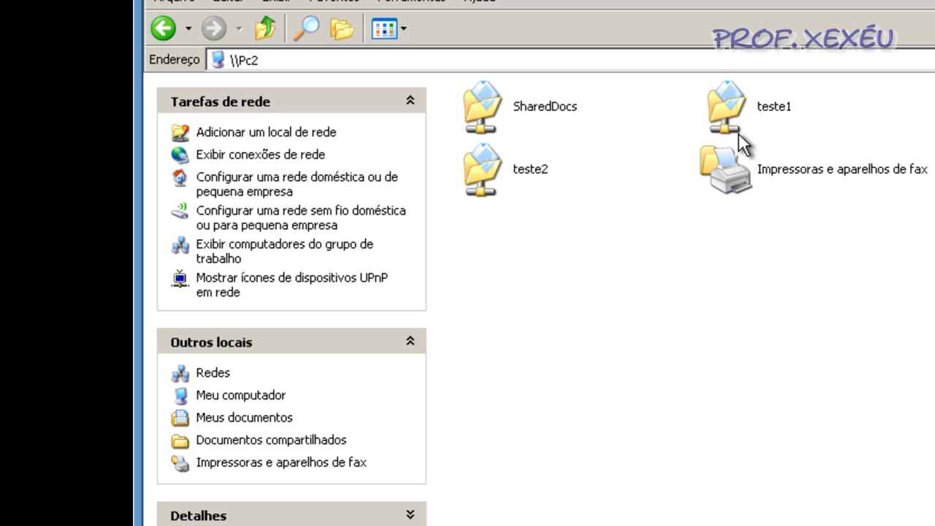
pyautogui.click(730, 99)
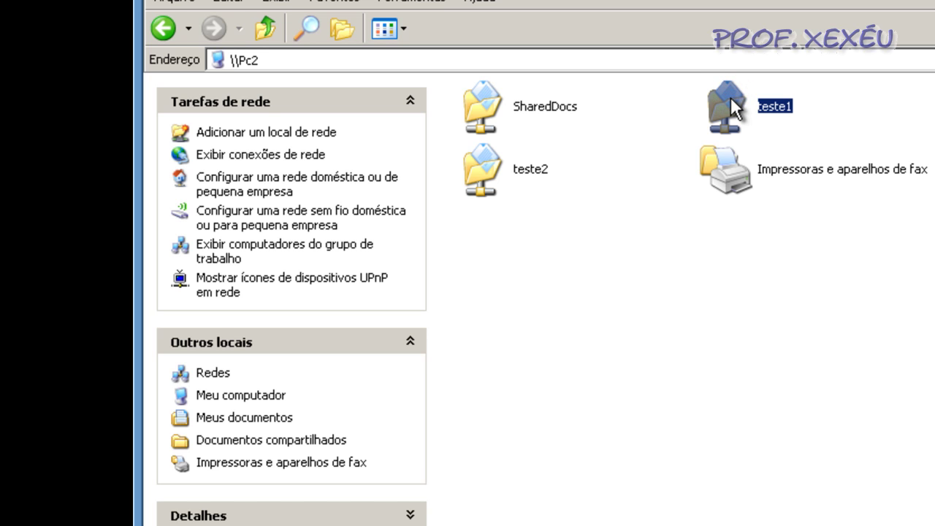
pyautogui.rightClick(731, 103)
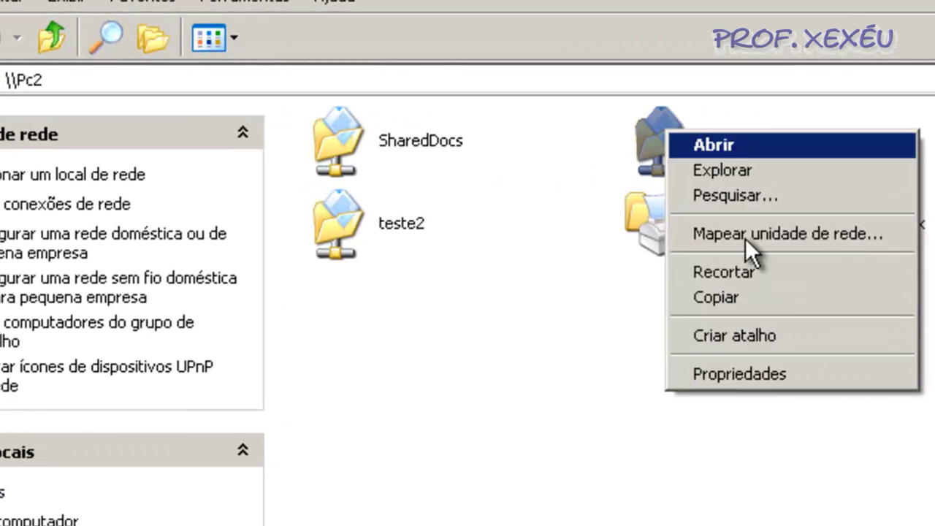
pyautogui.click(679, 234)
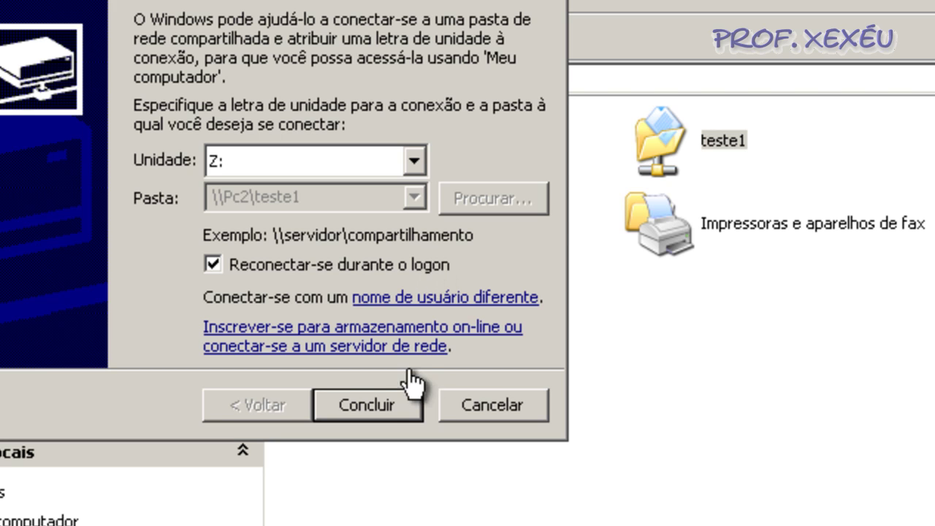
pyautogui.click(380, 395)
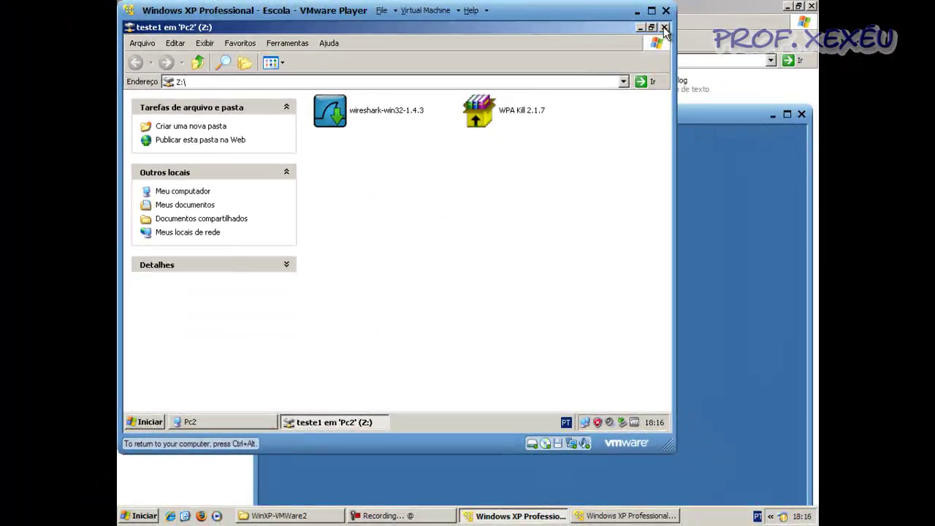
pyautogui.click(663, 28)
pyautogui.click(663, 27)
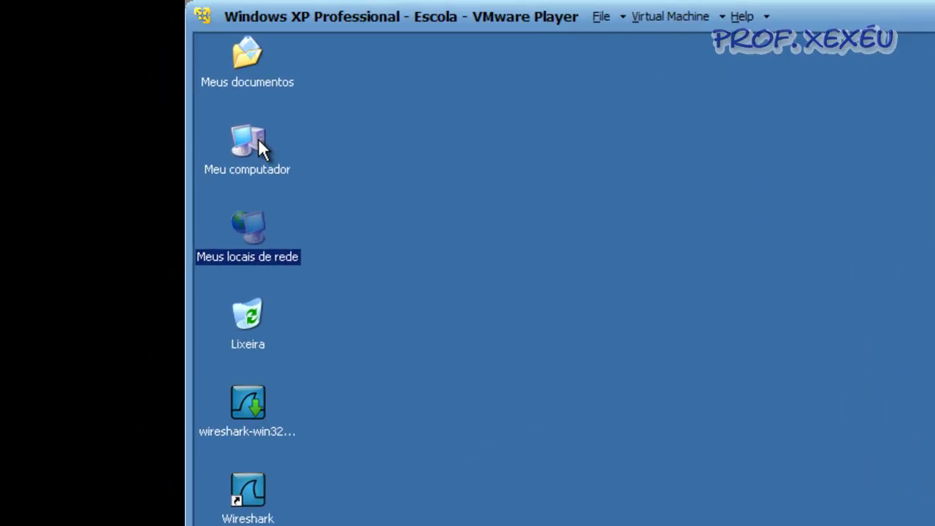
# - Open the mapped drive Z: from Meu computador to view its contents and close the window
pyautogui.doubleClick(168, 97)
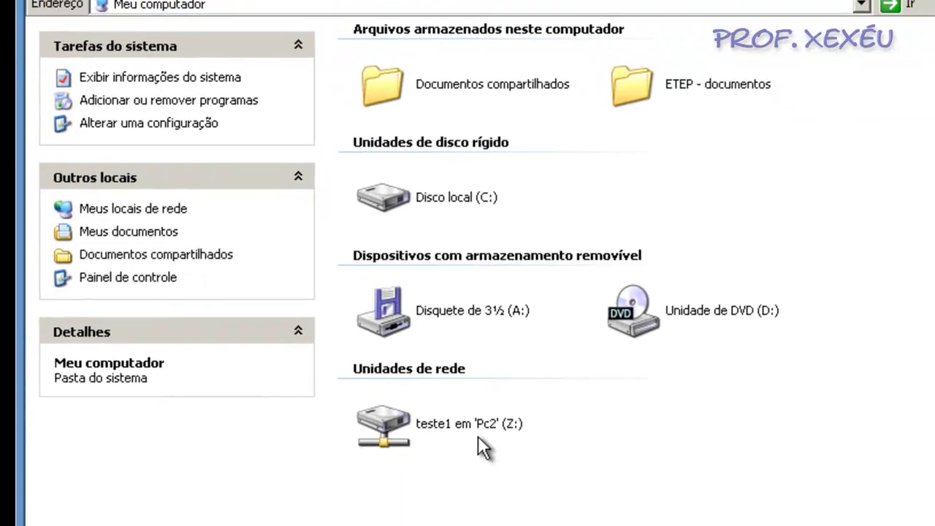
pyautogui.moveTo(590, 512)
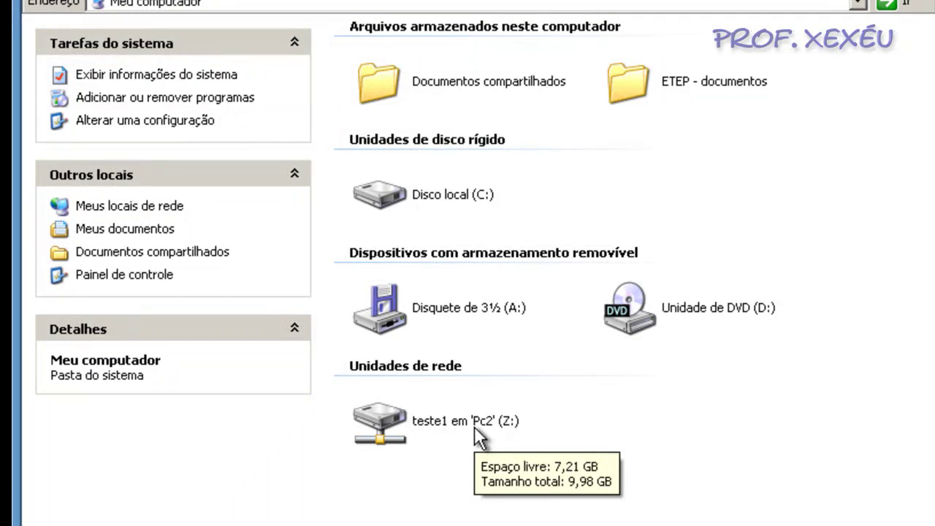
pyautogui.doubleClick(425, 422)
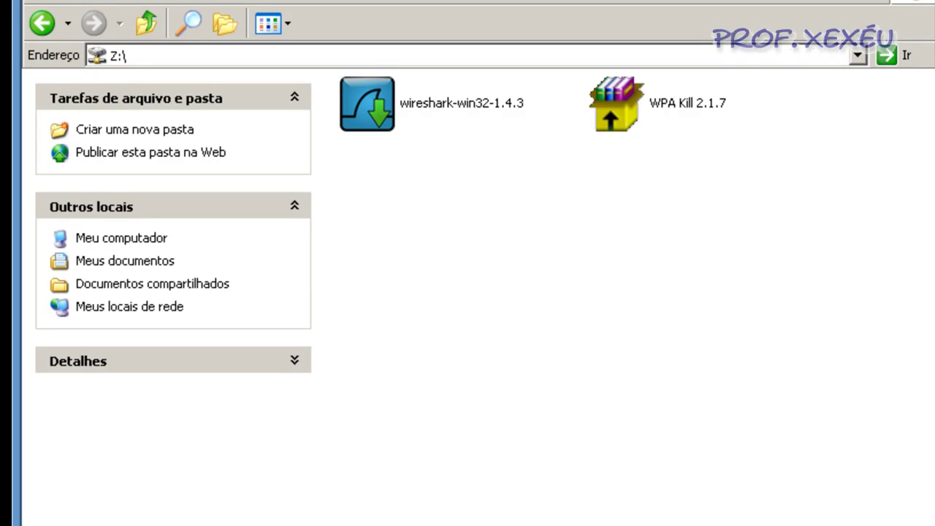
pyautogui.hotkey('alt', 'F4')
pyautogui.click(592, 282)
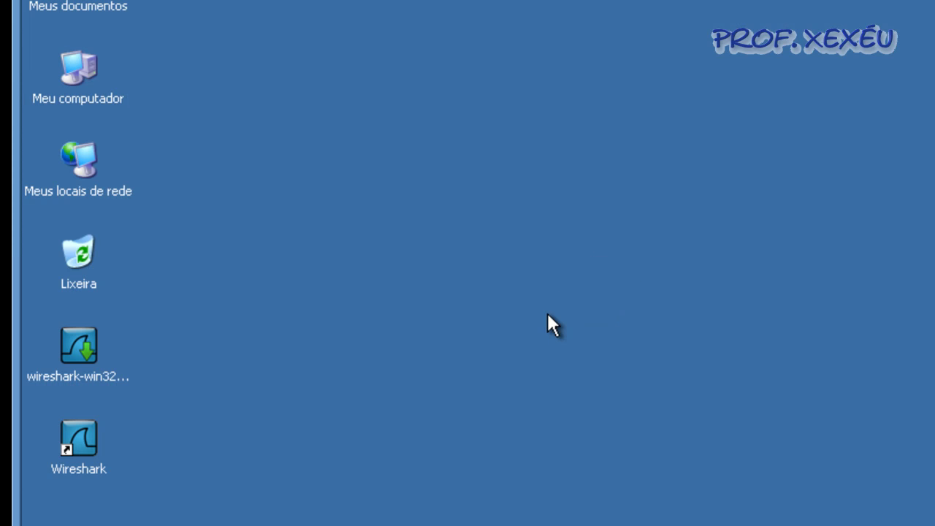
# - Map the teste2 share on Pc2 as network drive Y: and close the open windows
pyautogui.doubleClick(78, 147)
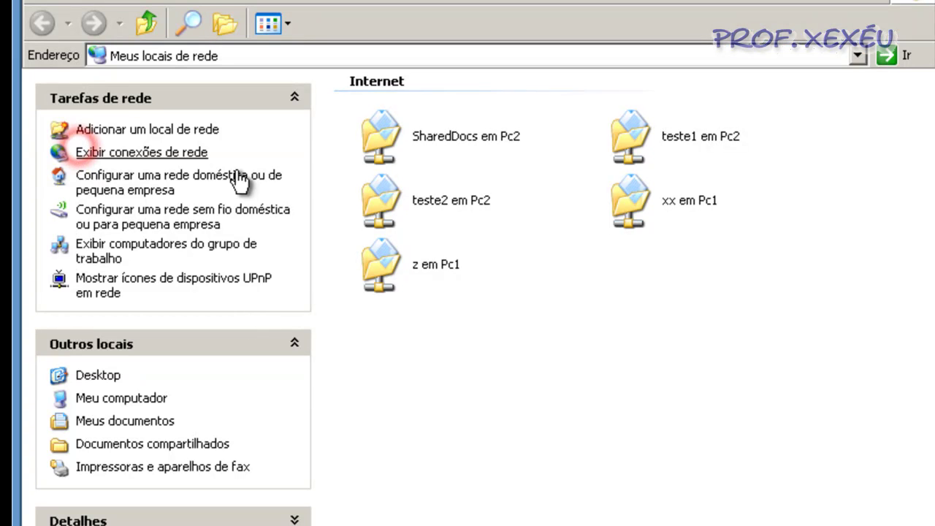
pyautogui.click(100, 250)
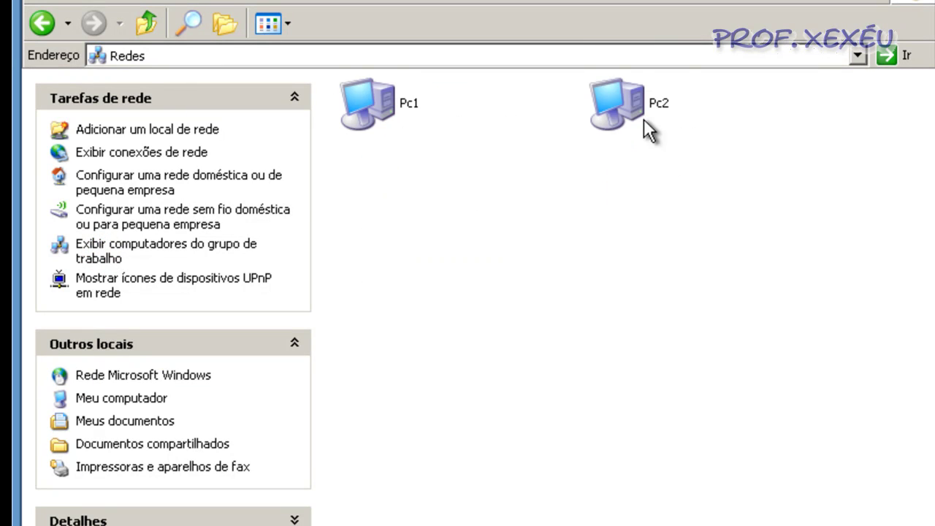
pyautogui.doubleClick(627, 106)
pyautogui.rightClick(407, 165)
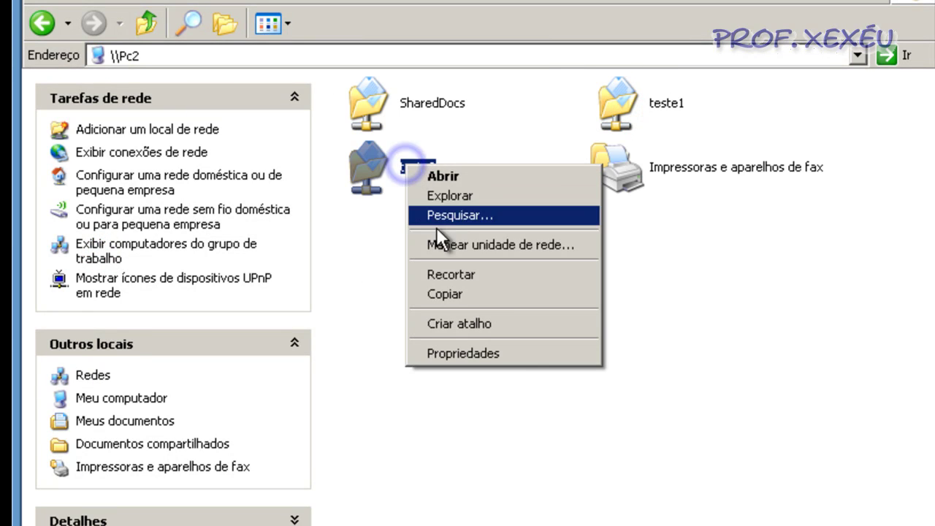
pyautogui.click(435, 241)
pyautogui.click(395, 307)
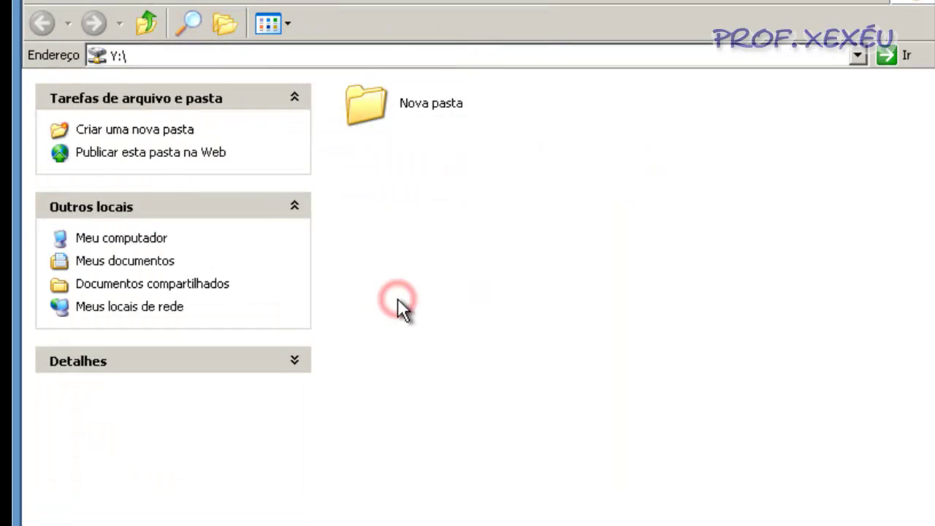
pyautogui.click(924, 2)
pyautogui.click(923, 2)
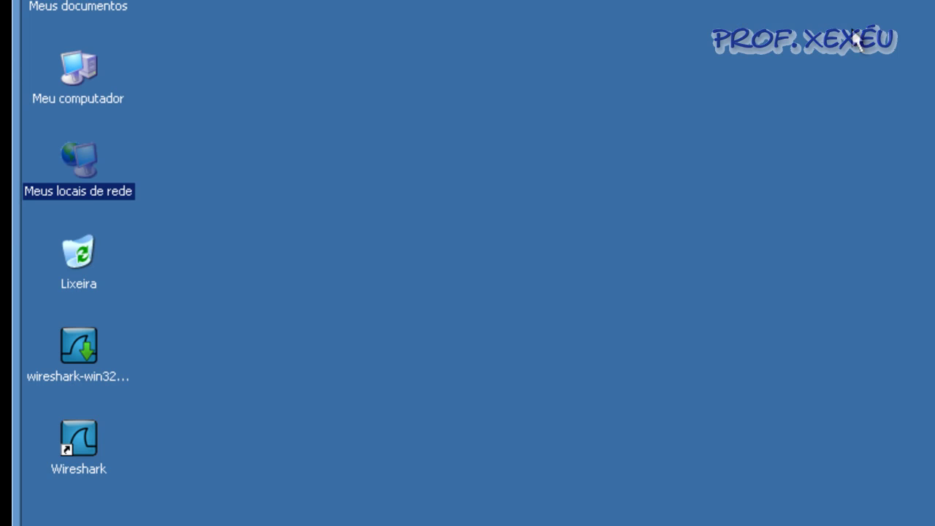
# - Create a second new folder with the default name on mapped drive Y: through Meu computador
pyautogui.doubleClick(89, 66)
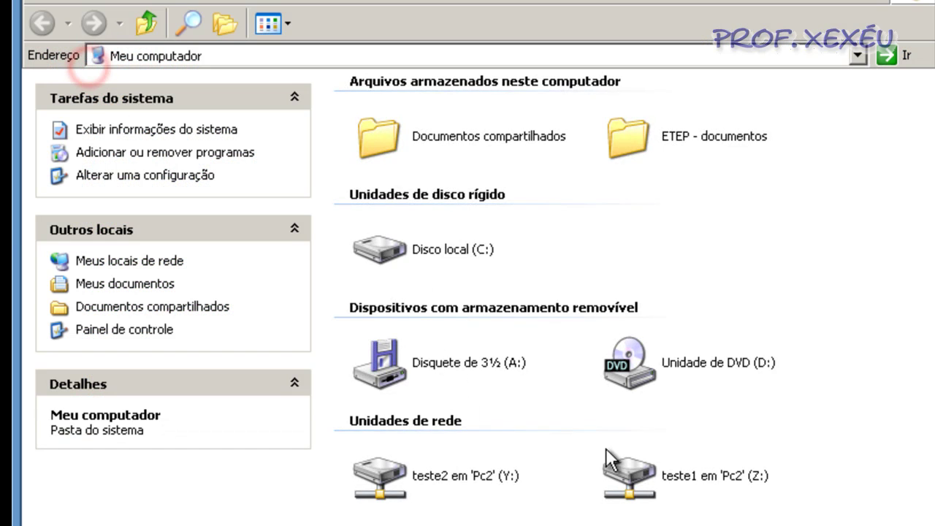
pyautogui.doubleClick(417, 473)
pyautogui.rightClick(416, 247)
pyautogui.click(463, 383)
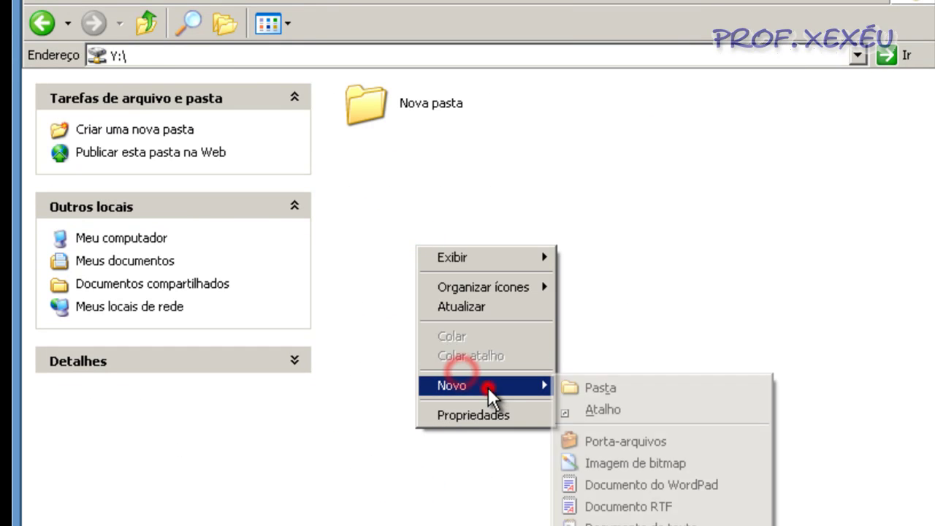
pyautogui.click(602, 370)
pyautogui.moveTo(494, 390)
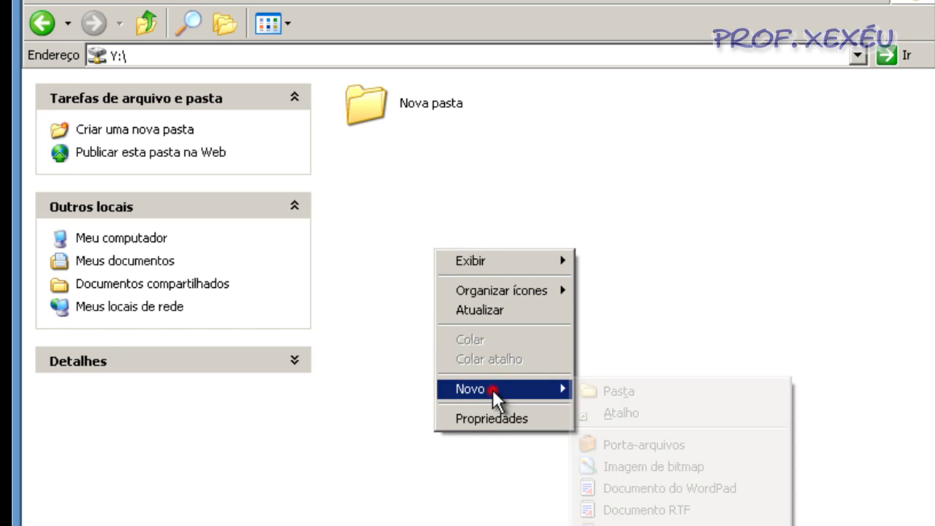
pyautogui.click(580, 393)
pyautogui.click(521, 329)
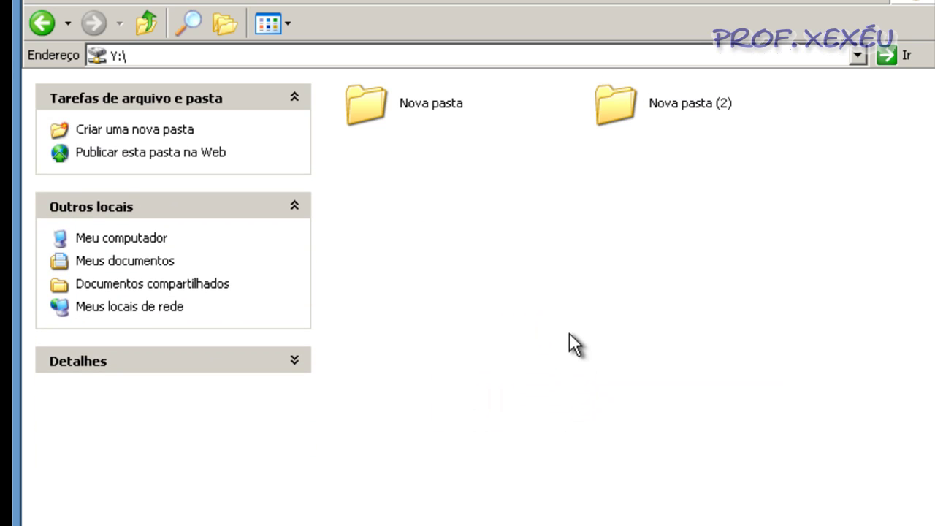
# - Return to Meu computador, view the contents of mapped drive Z:, go back to the drive list and close the window
pyautogui.click(43, 22)
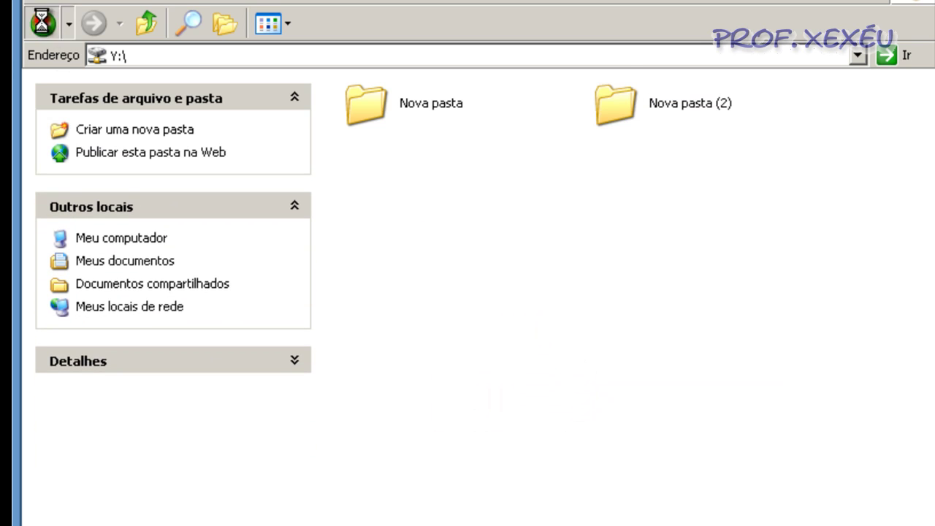
pyautogui.click(626, 470)
pyautogui.doubleClick(626, 470)
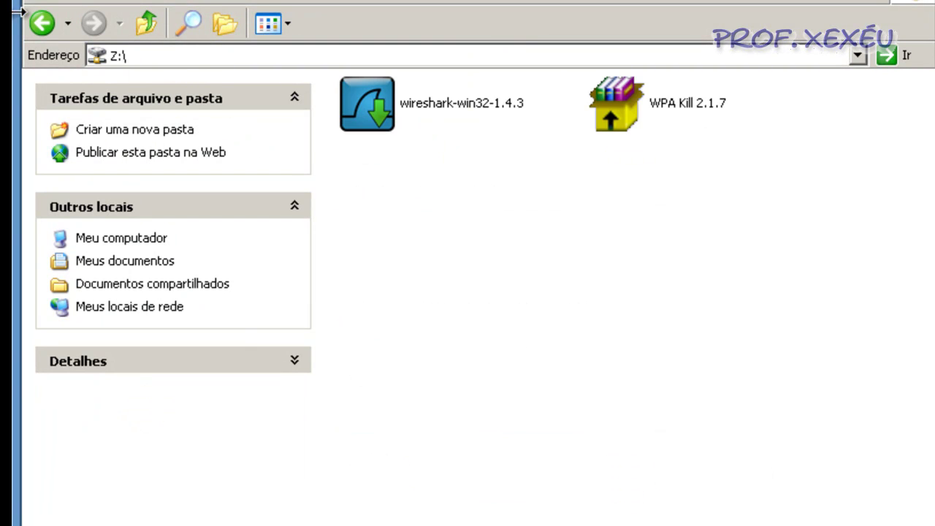
pyautogui.click(44, 24)
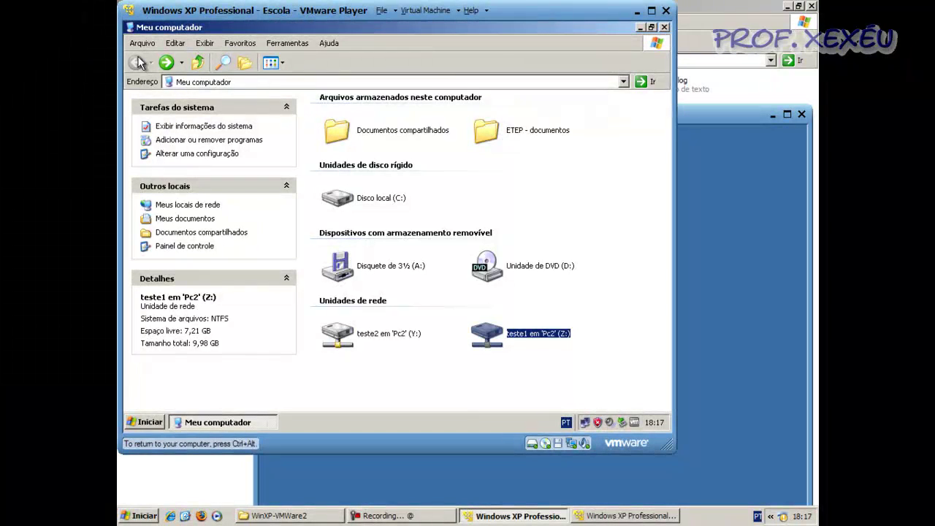
pyautogui.click(398, 387)
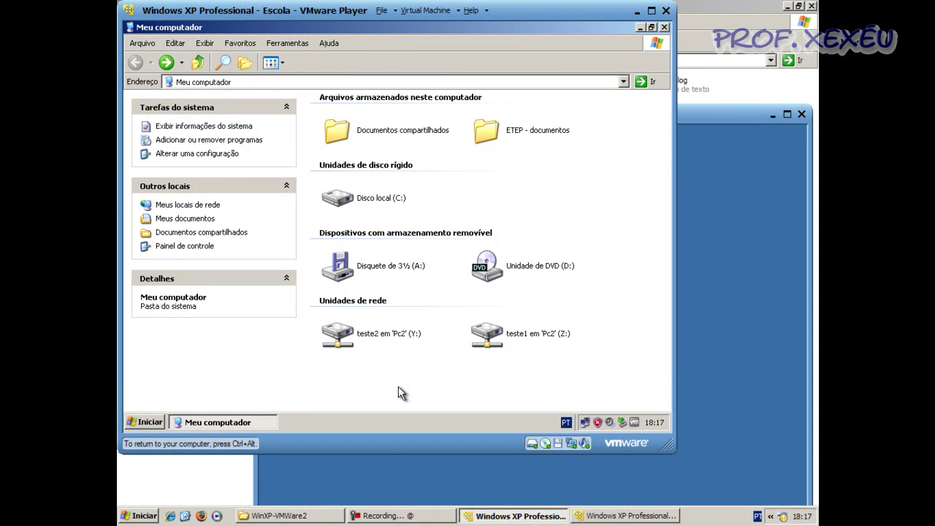
pyautogui.click(665, 28)
pyautogui.click(388, 160)
# - Review the shared folders and workgroup computers through Meus locais de rede twice, closing the window each time
pyautogui.doubleClick(157, 150)
pyautogui.click(162, 198)
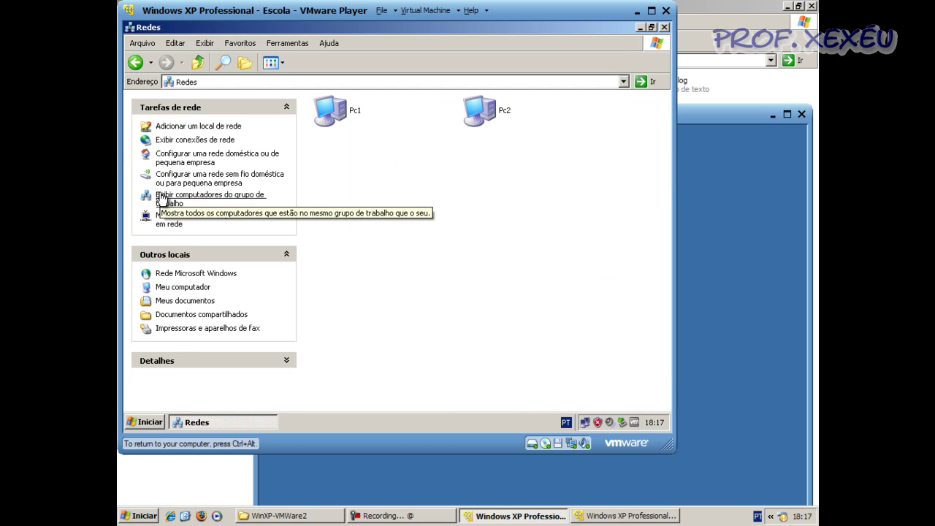
pyautogui.click(666, 27)
pyautogui.click(380, 289)
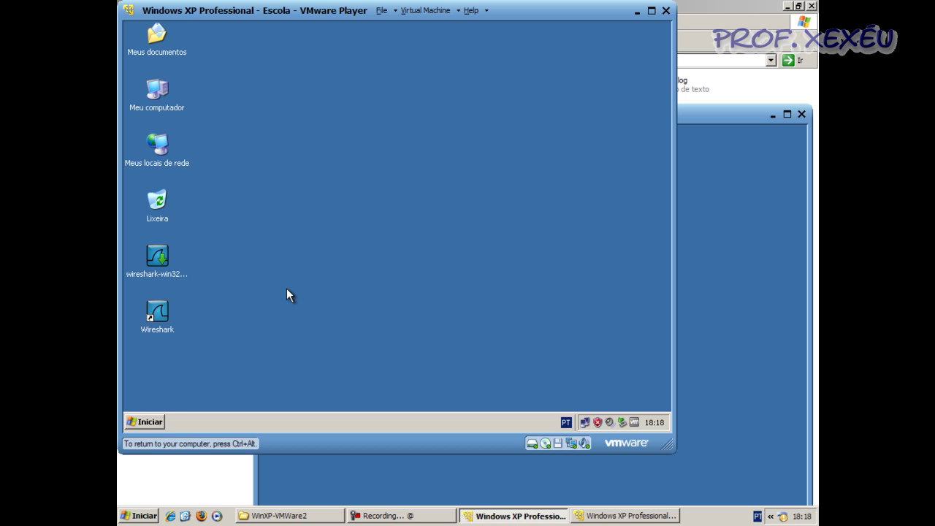
pyautogui.click(149, 149)
pyautogui.doubleClick(149, 148)
pyautogui.click(155, 198)
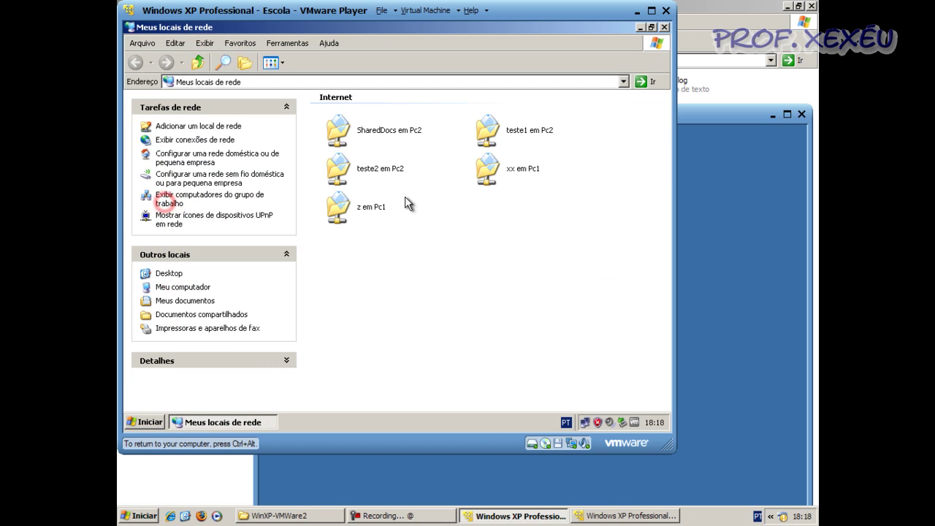
pyautogui.click(665, 27)
pyautogui.click(370, 265)
# - Open the network address \\192.168.1.2 with the Executar command to view its shared folders, then close the window and return control to the host computer
pyautogui.click(146, 421)
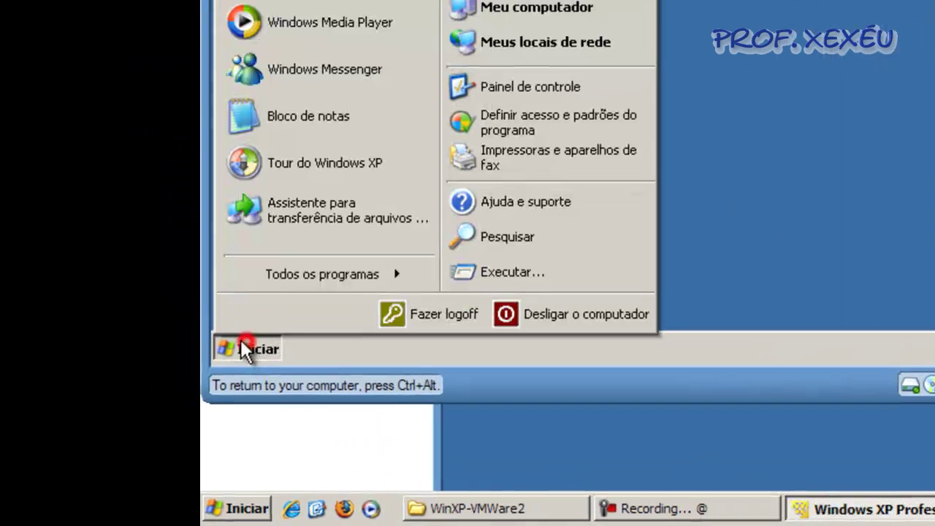
pyautogui.click(589, 276)
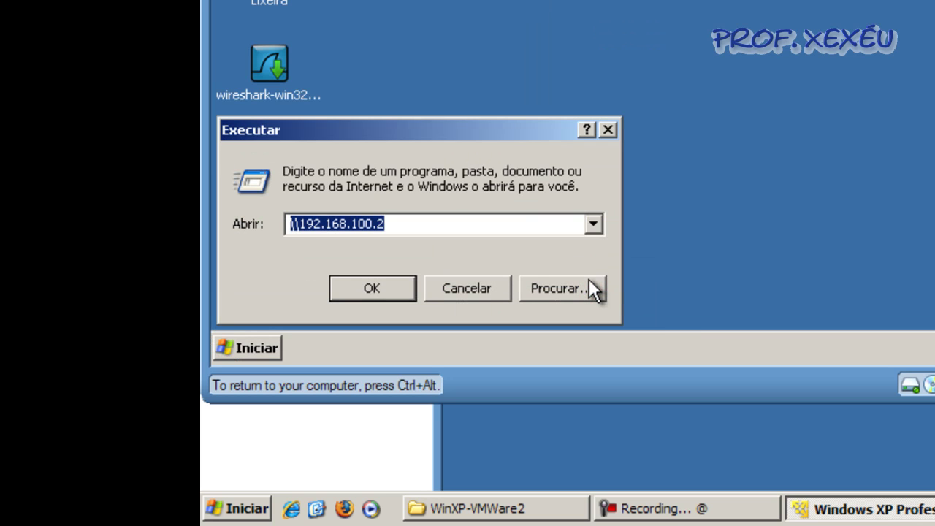
pyautogui.press('End')
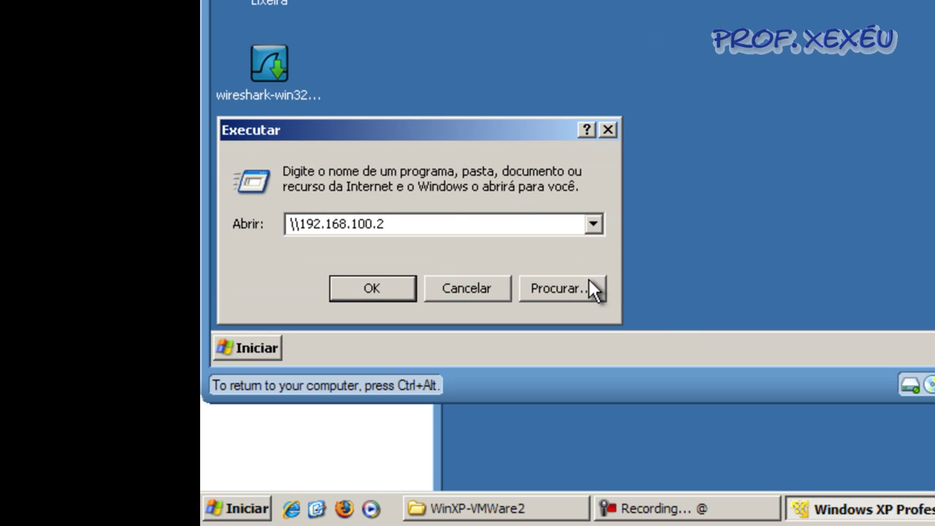
pyautogui.press('BackSpace')
pyautogui.press('BackSpace')
pyautogui.press('BackSpace')
pyautogui.press('BackSpace')
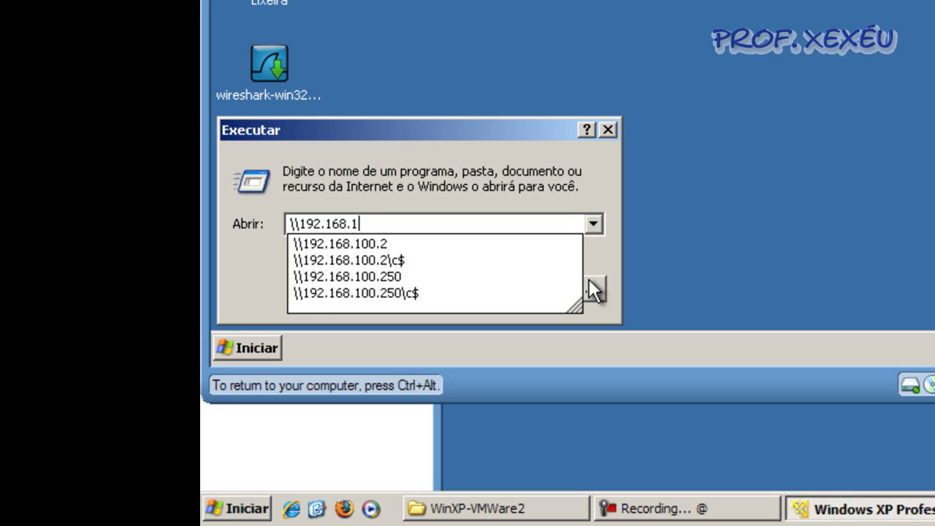
pyautogui.write('.2')
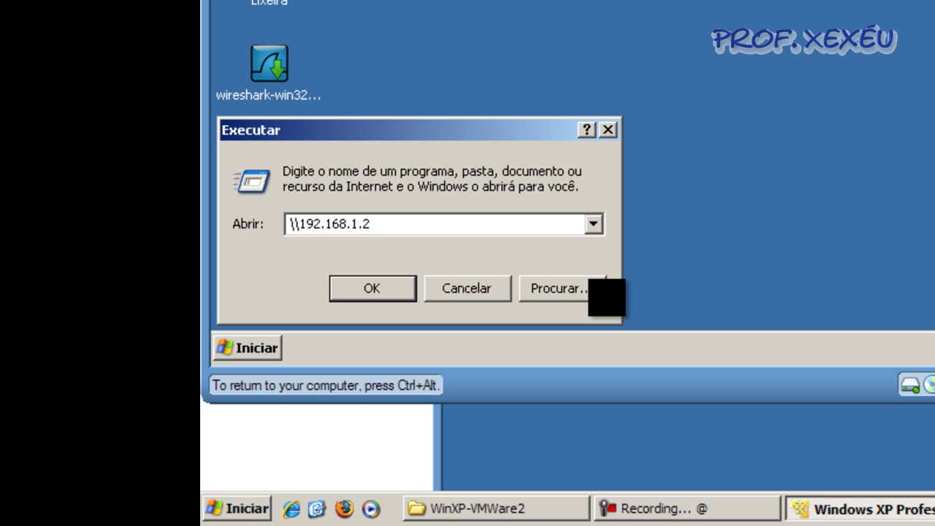
pyautogui.press('Return')
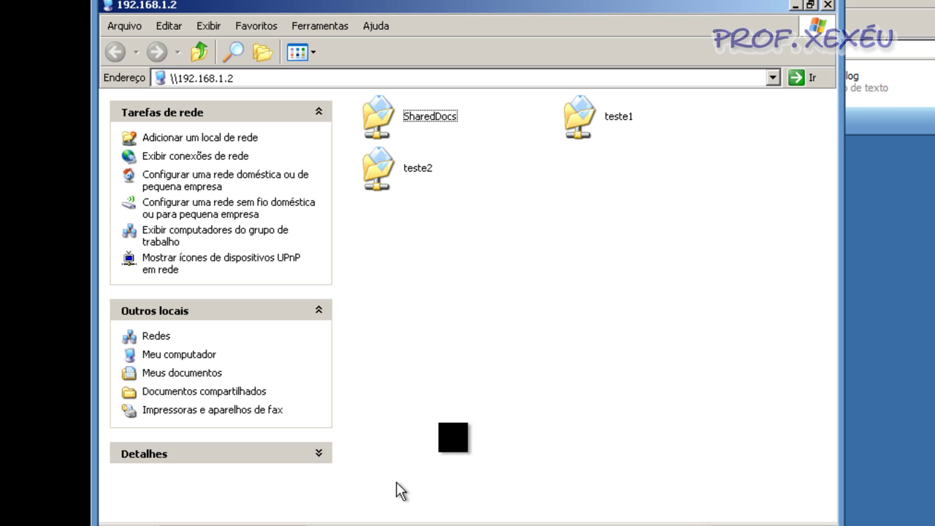
pyautogui.click(828, 5)
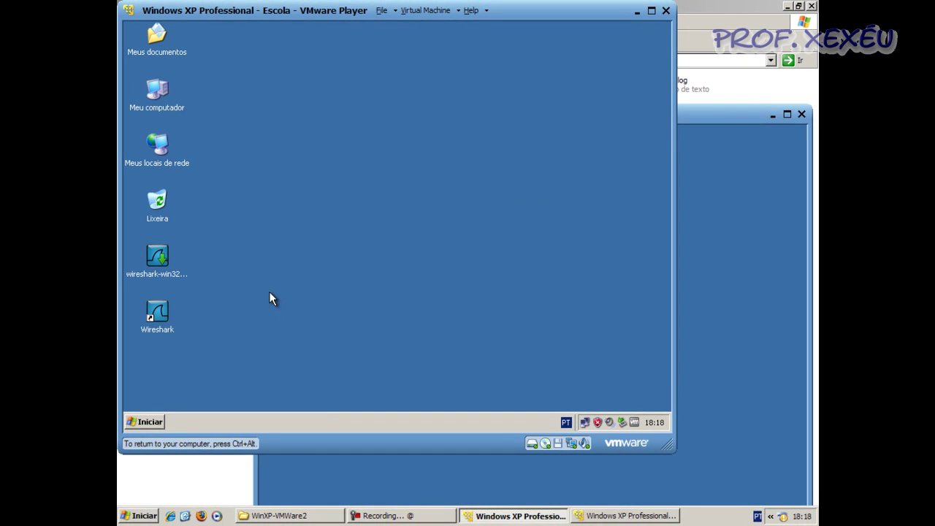
pyautogui.hotkey('ctrl', 'alt')
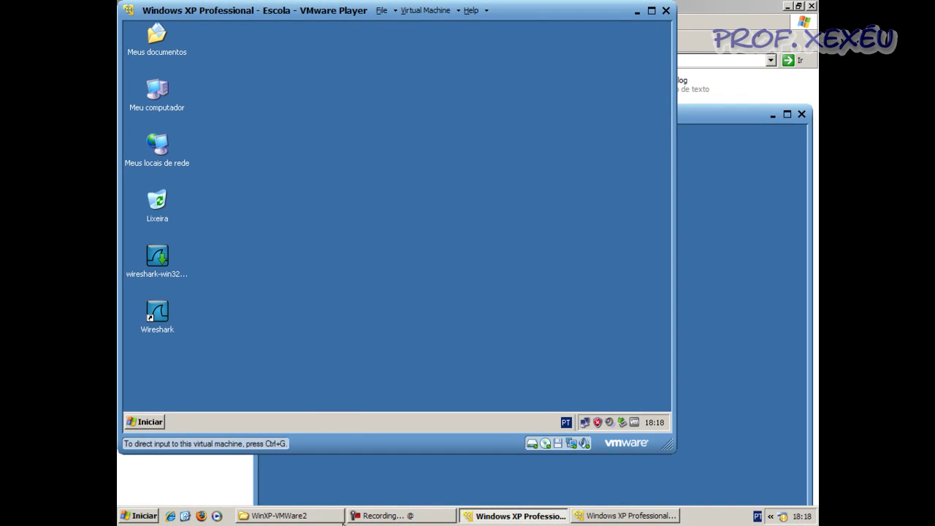